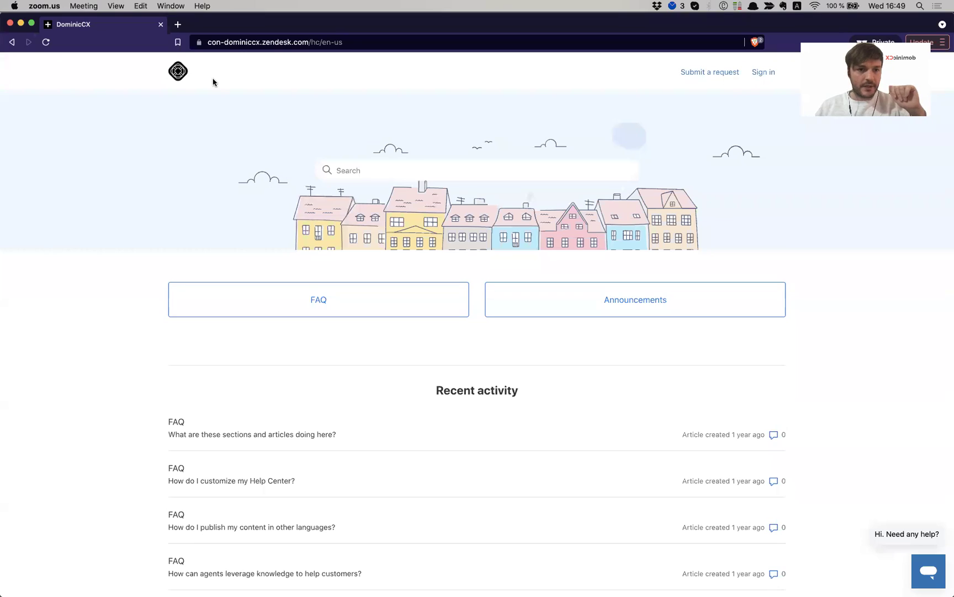
In the help center browser, launch the Dominic's Brand messaging widget
click(133, 347)
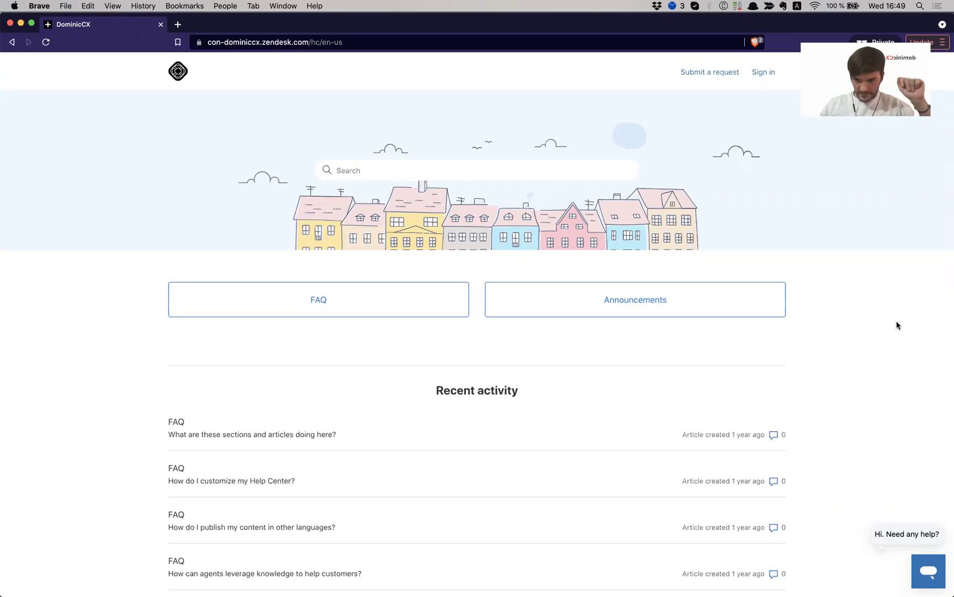
click(921, 577)
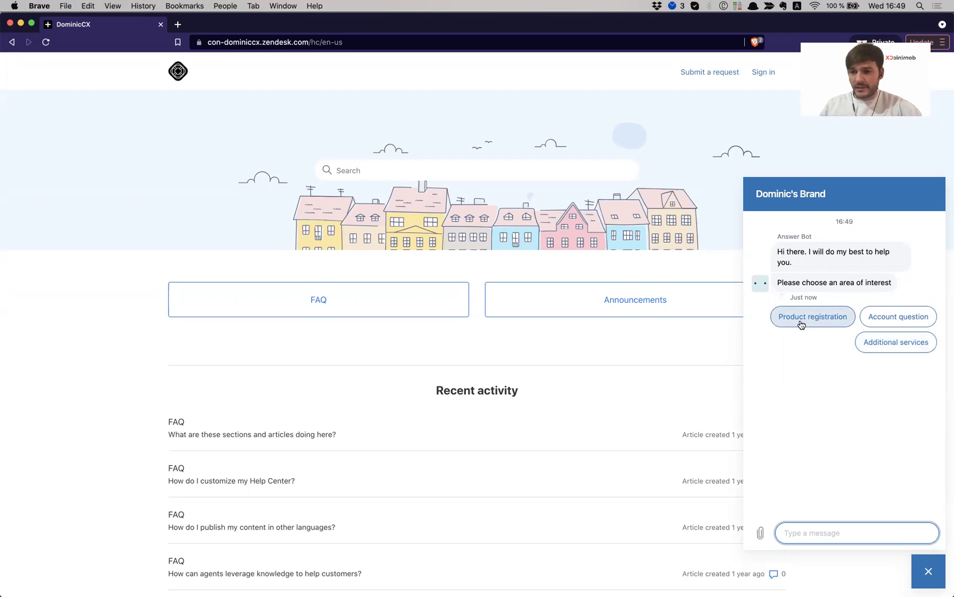
Pick Product registration, then Cannot find my product, and open the 'How do I customize my Help Center?' article
click(801, 325)
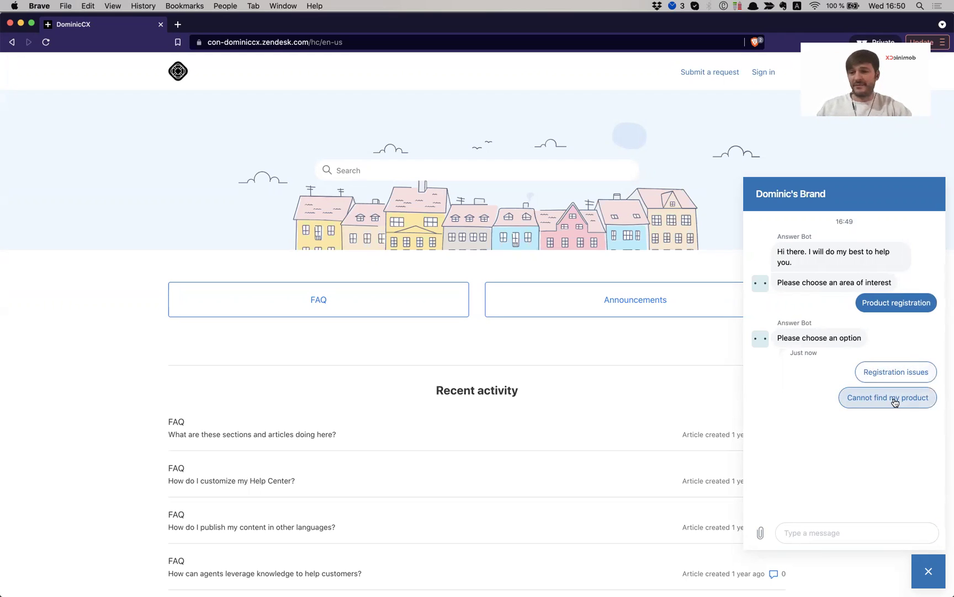
click(893, 397)
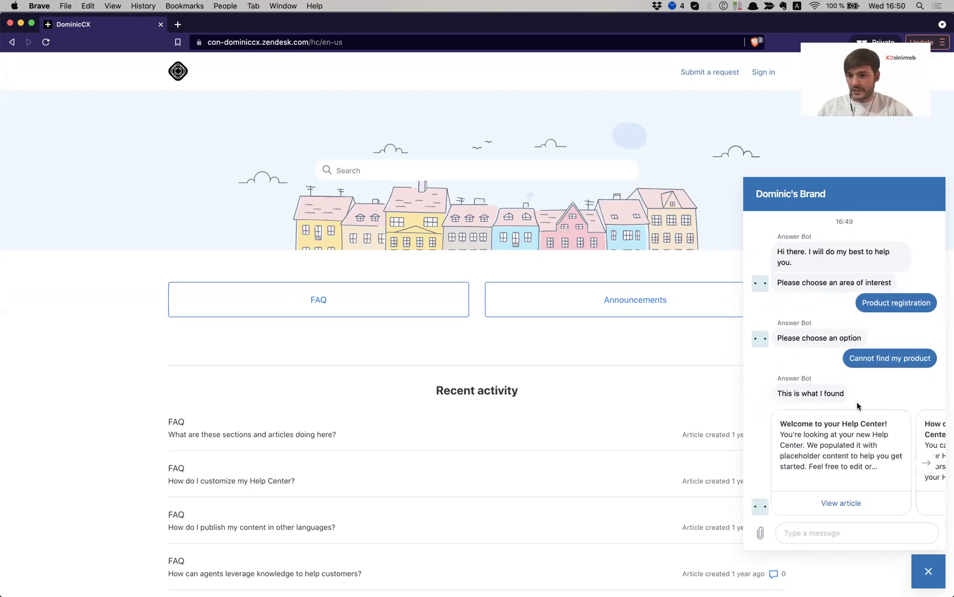
scroll(827, 419, down, 3)
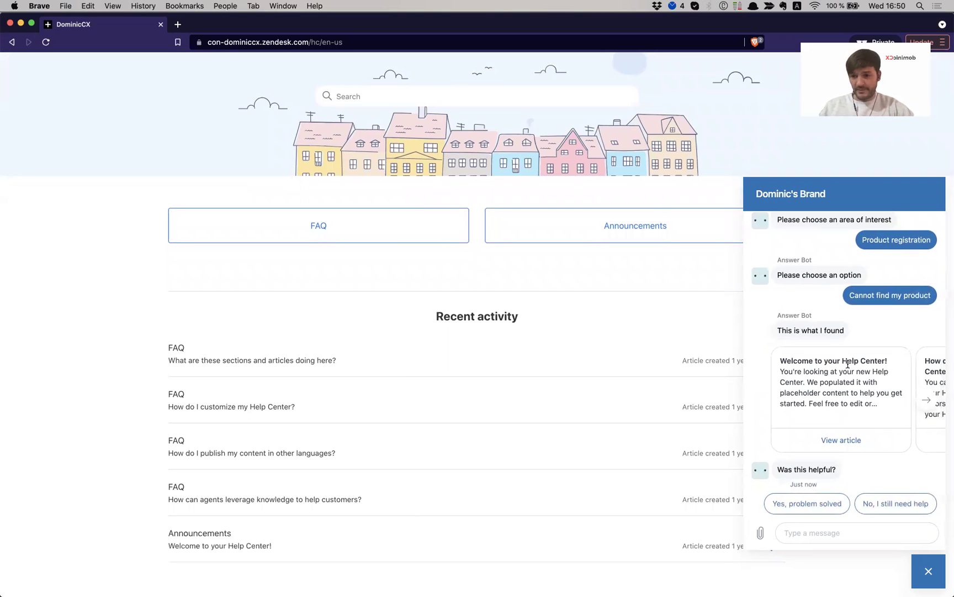
scroll(847, 365, right, 4)
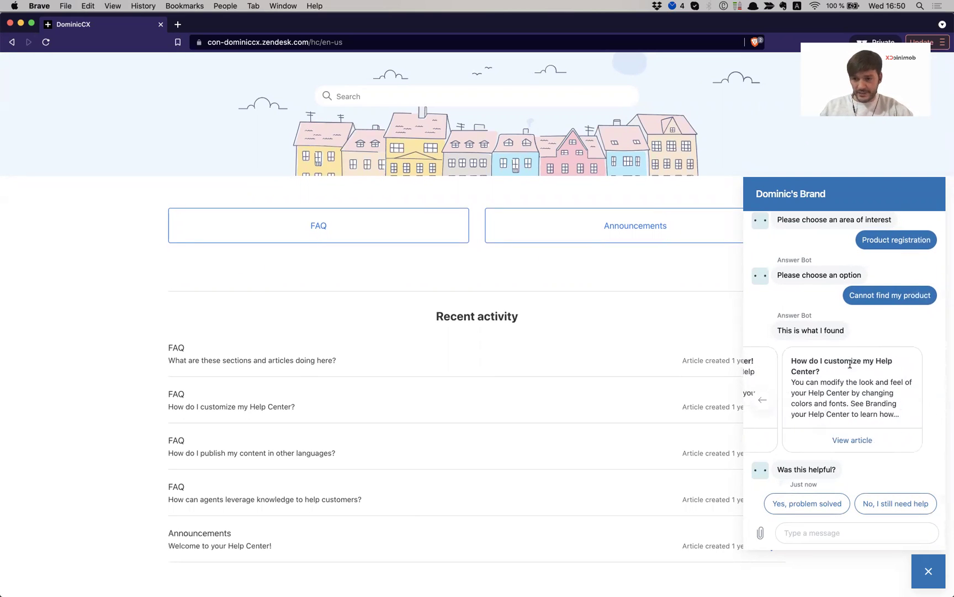
click(845, 442)
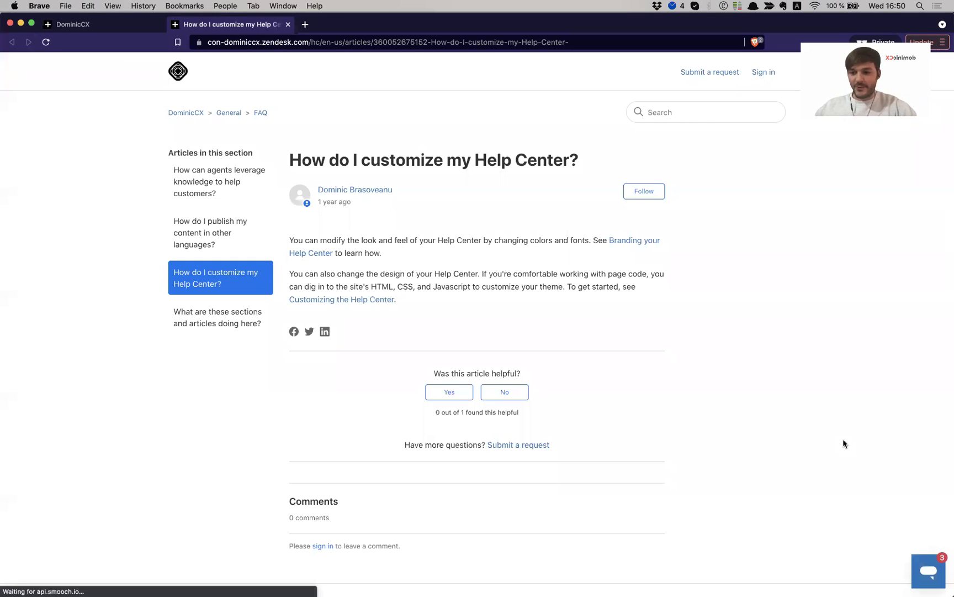
Open the 'Welcome to your Help Center!' suggestion in a new tab and reopen the chat there
click(917, 567)
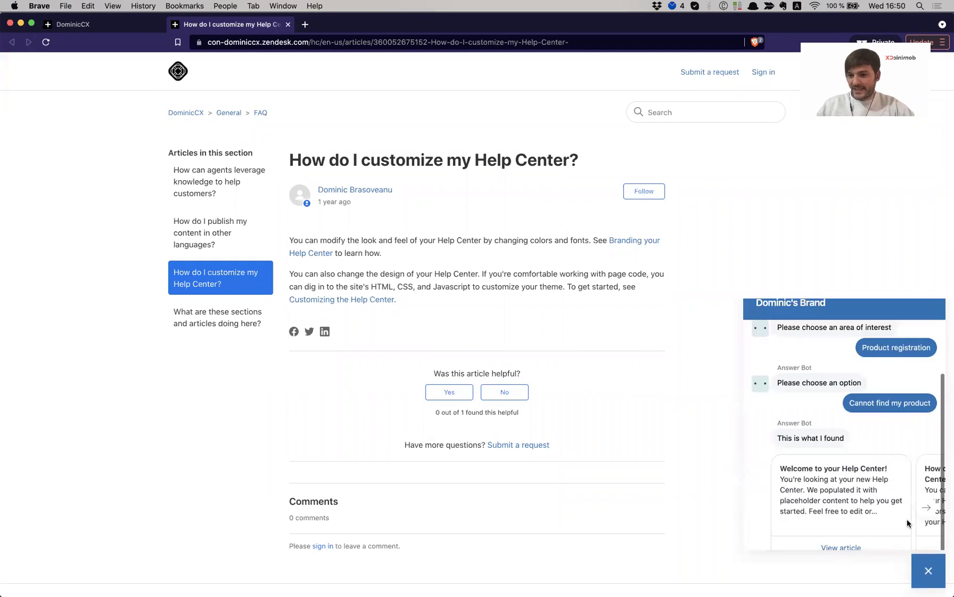
scroll(847, 390, right, 2)
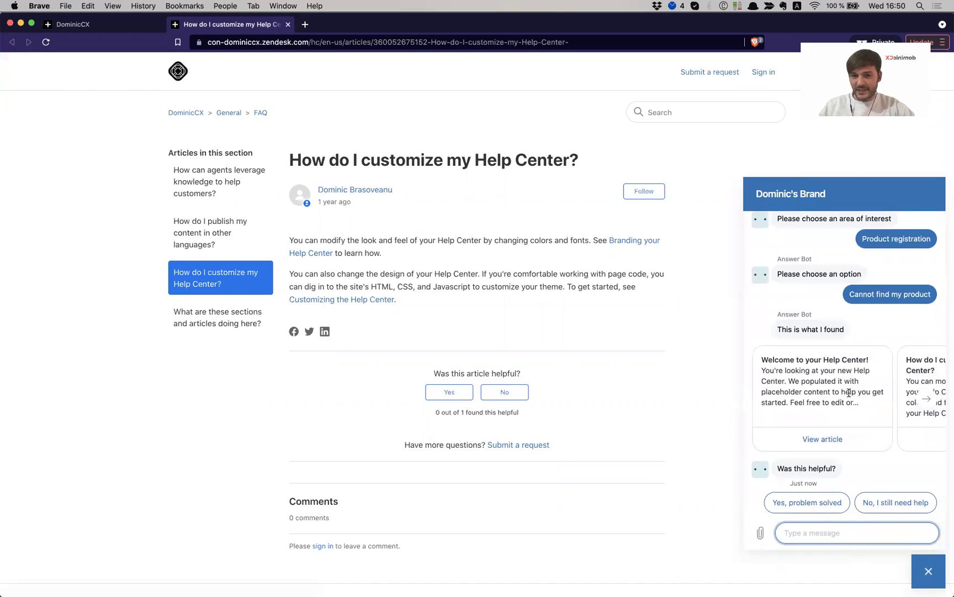
scroll(906, 398, left, 2)
click(825, 439)
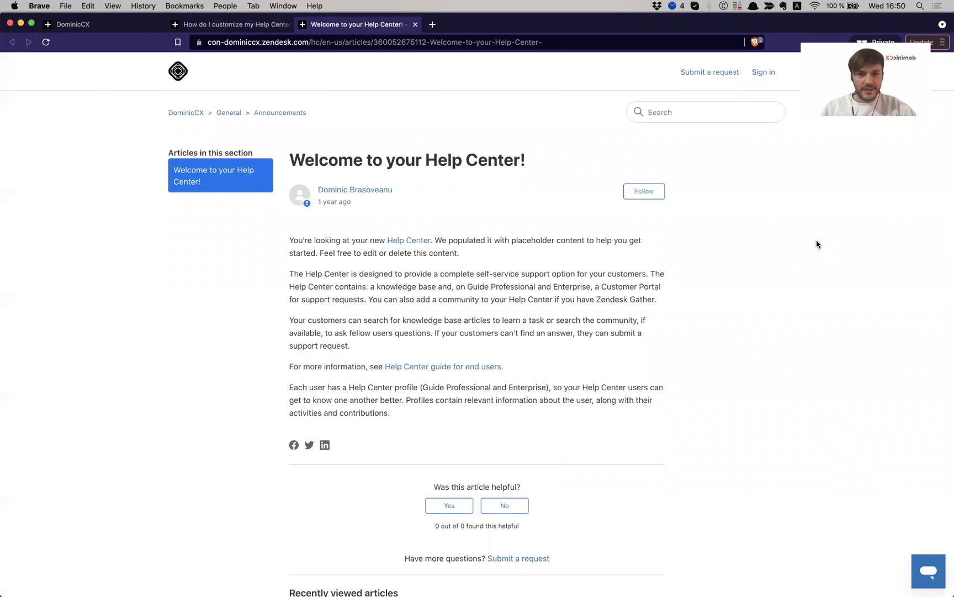
click(931, 569)
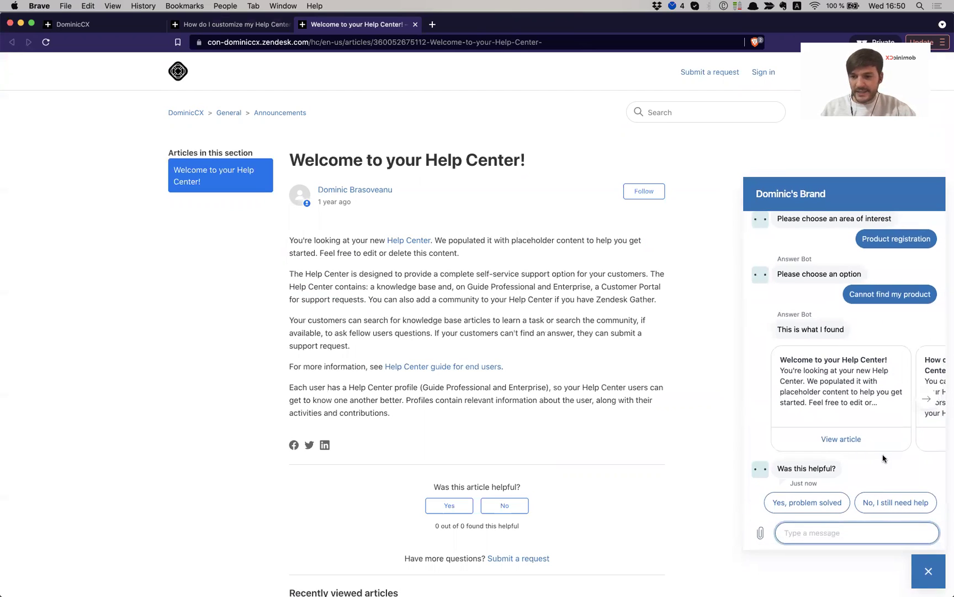
Answer that you still need help, start over, and pick Product registration then Registration issues
click(879, 506)
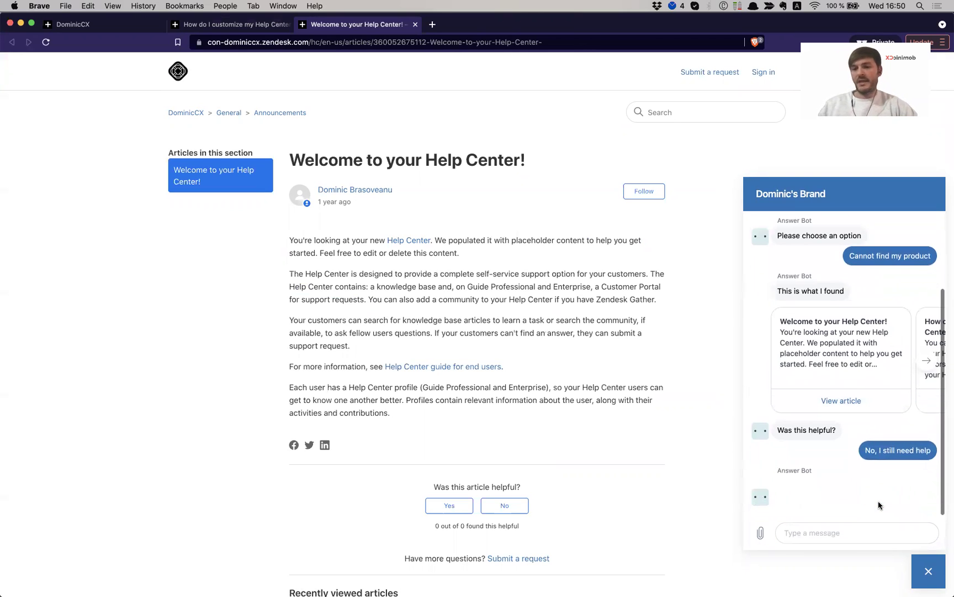
click(904, 503)
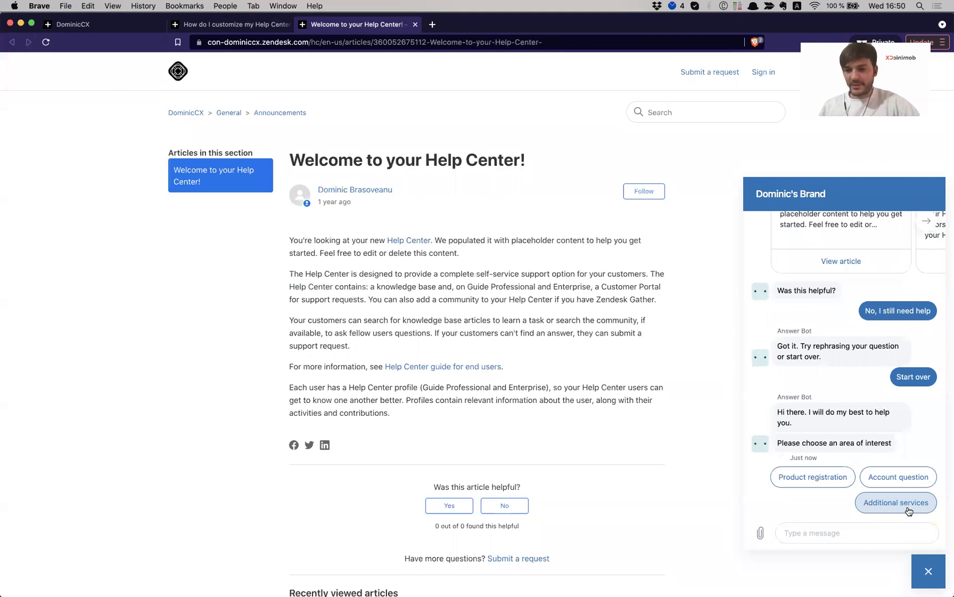
click(814, 476)
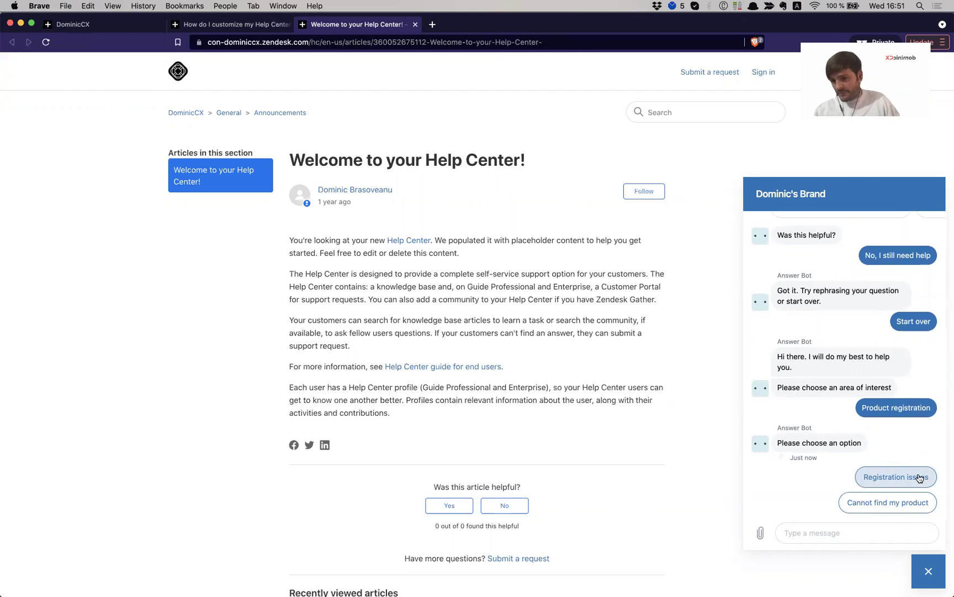
click(919, 478)
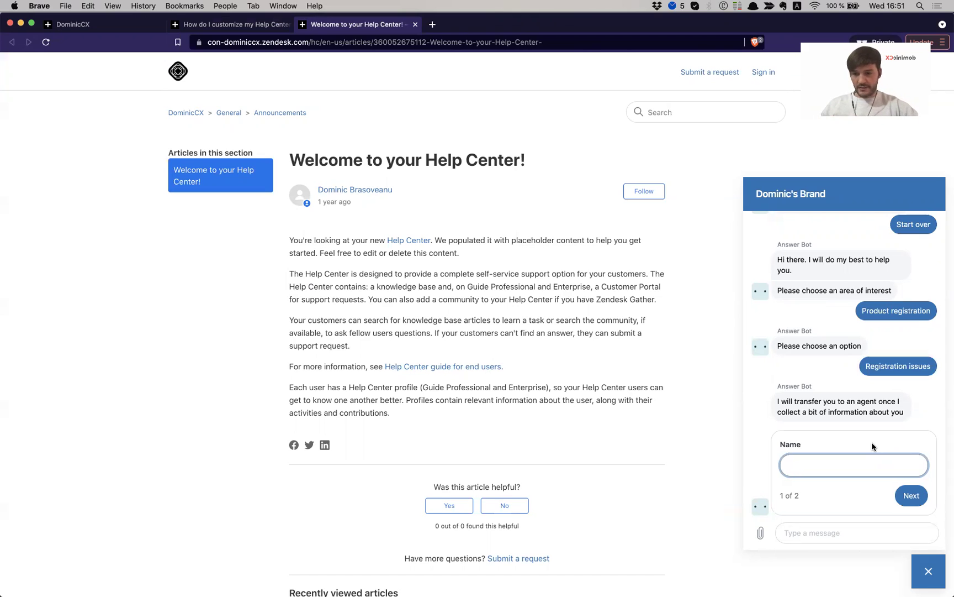
Fill the hand-off form with the customer's name and Gmail e-mail address and send it
text(Dominic)
click(911, 495)
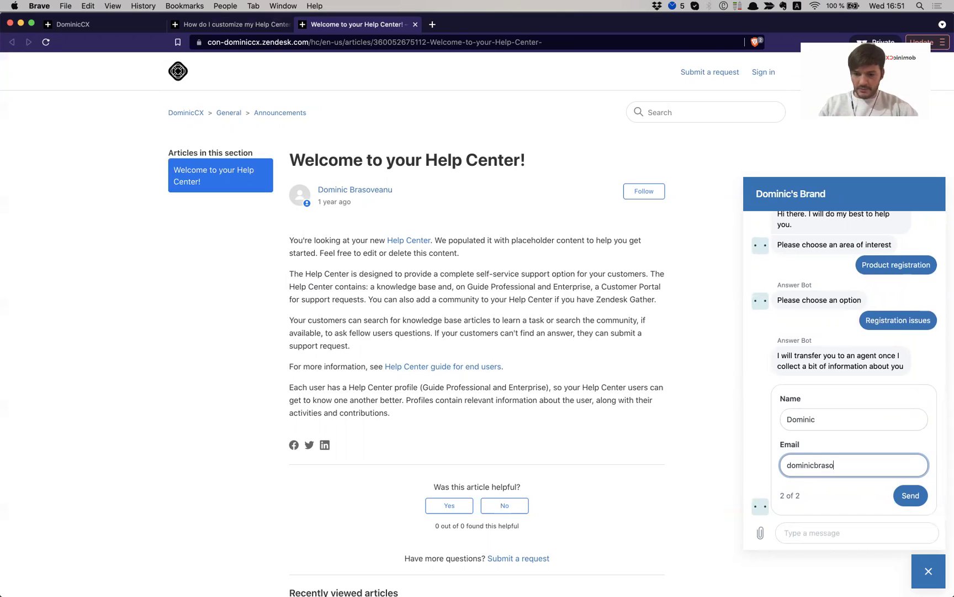
key(super+a)
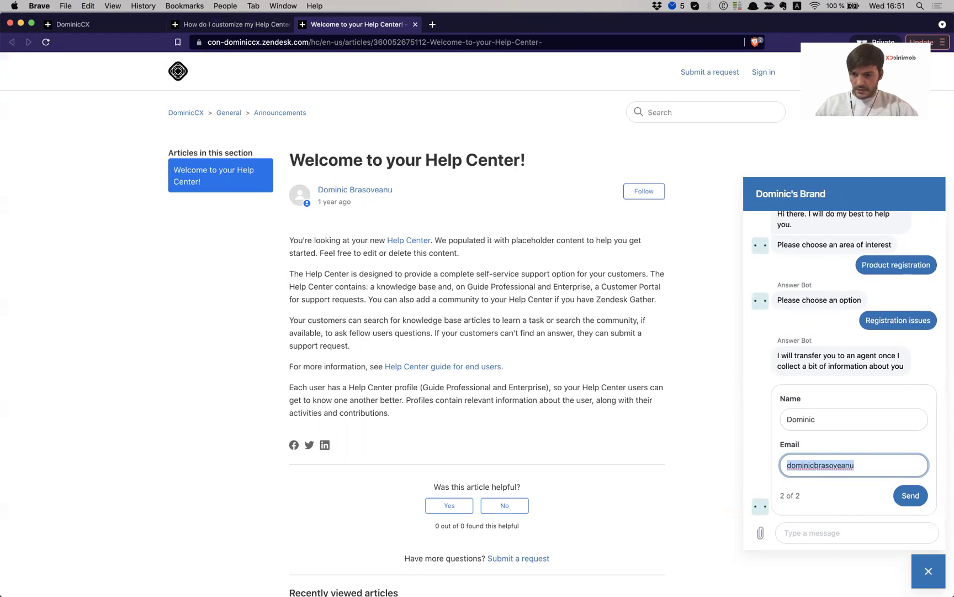
key(Right)
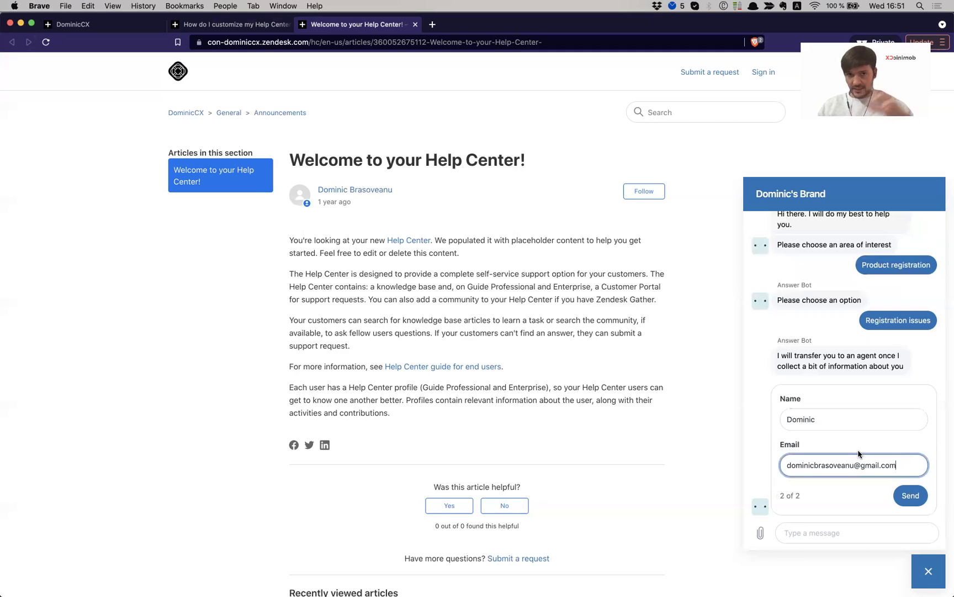
click(909, 496)
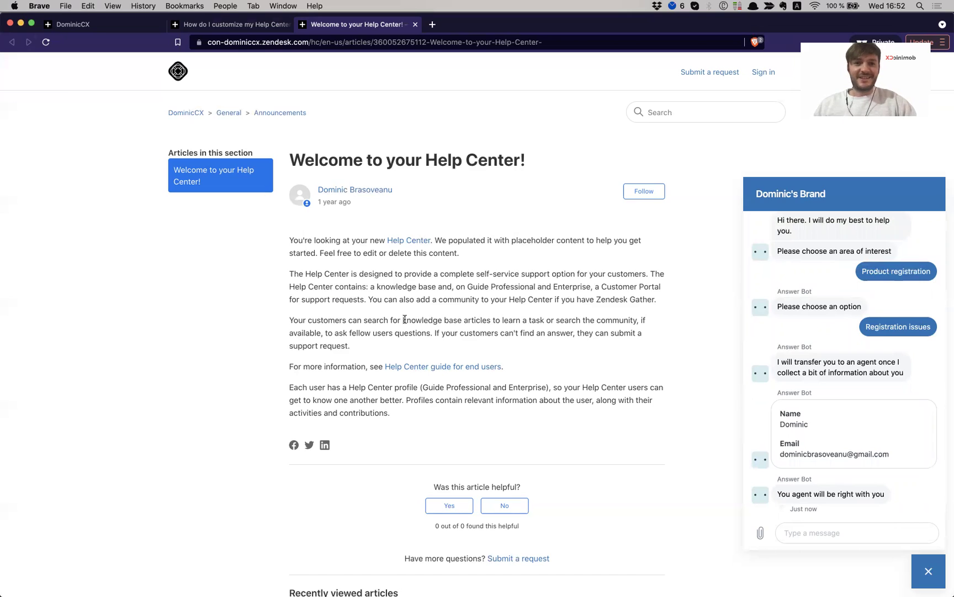
In the agent workspace, accept the incoming chat to open its ticket
key(super+grave)
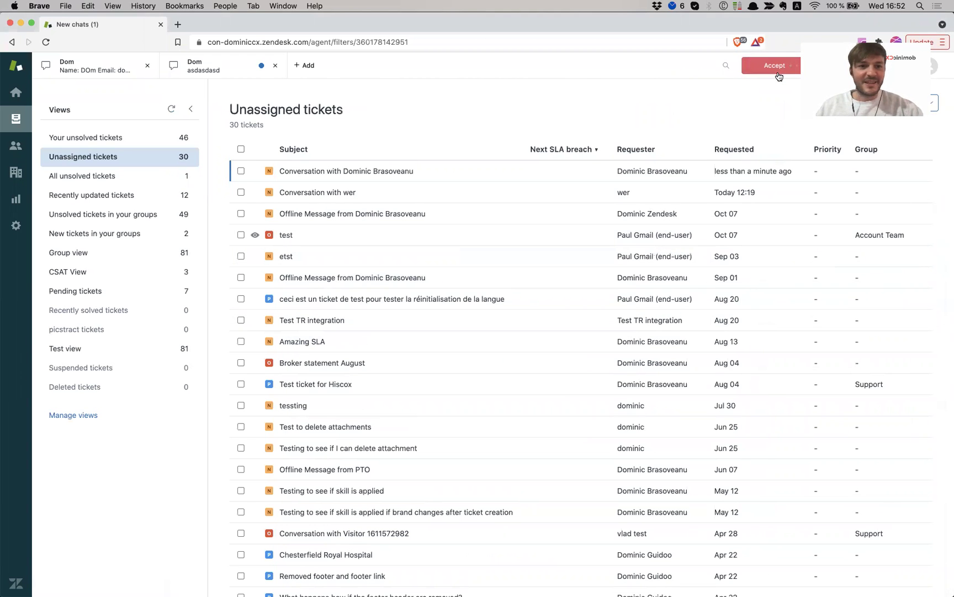
click(775, 68)
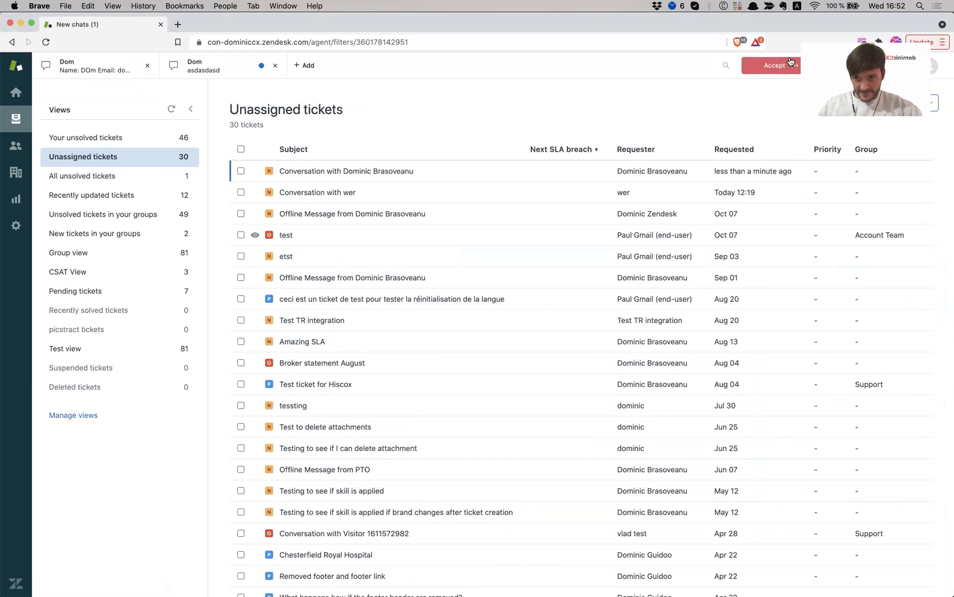
click(767, 64)
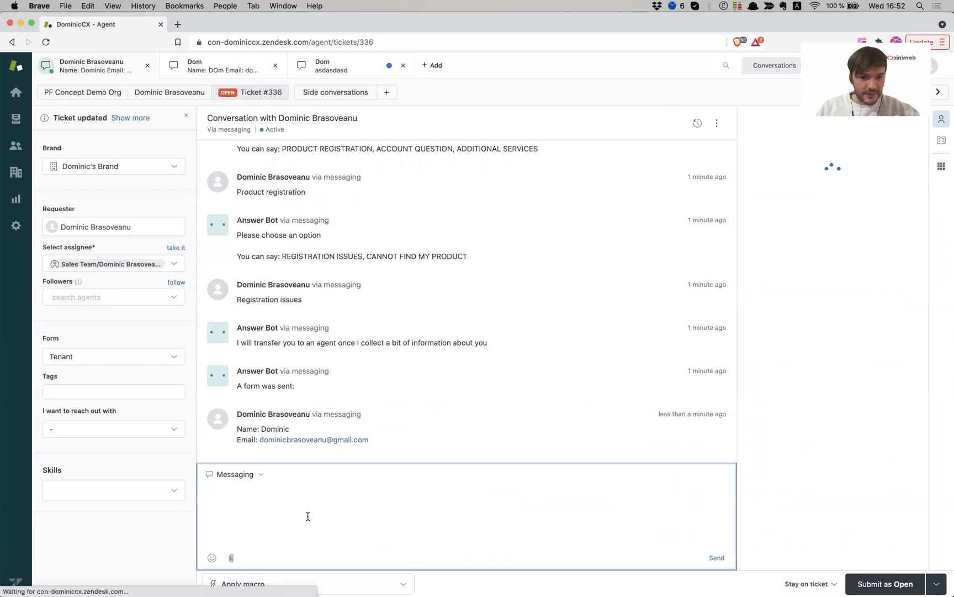
Send the customer a greeting reply ending 'sure, we'll help you!' and view it in the widget
text(Hi)
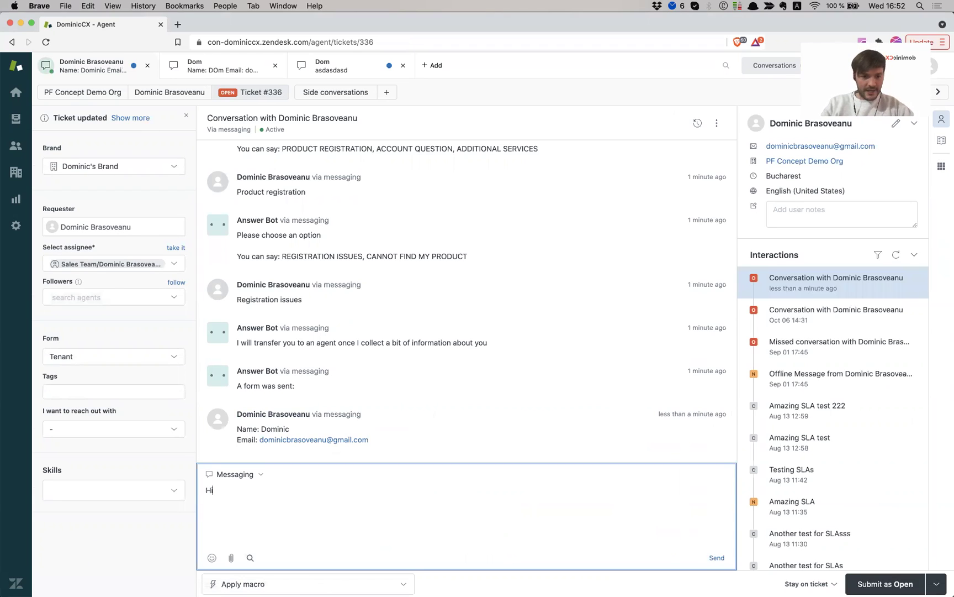
text( mr Dominic, sure, we)
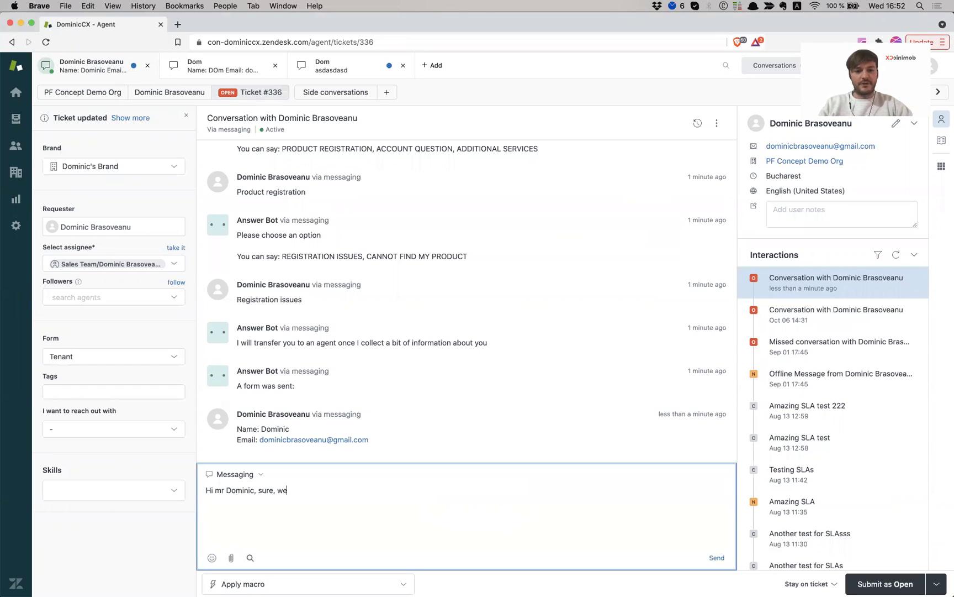
text('ll hep you)
key(BackSpace)
key(BackSpace)
key(BackSpace)
key(BackSpace)
key(BackSpace)
key(BackSpace)
text(elp )
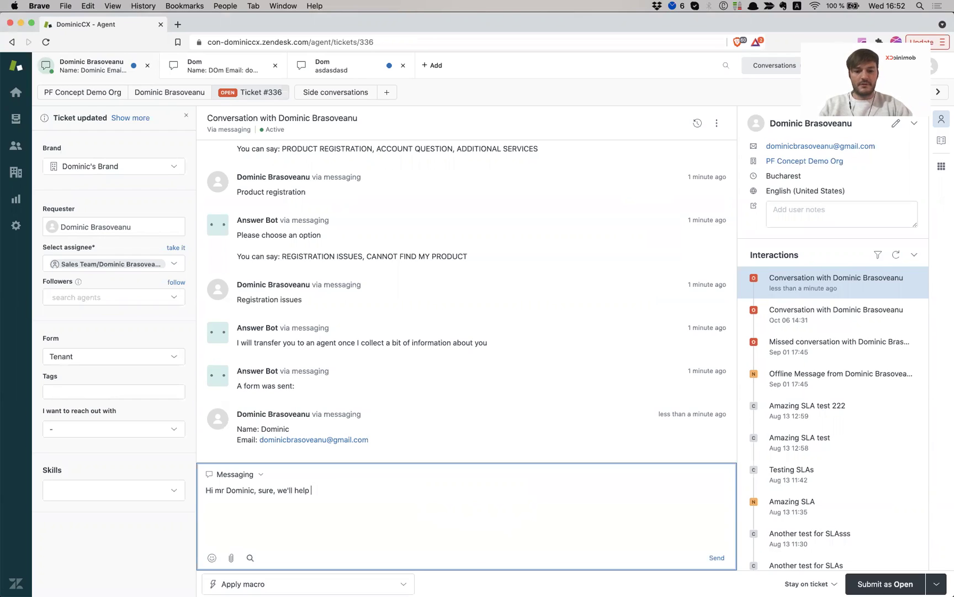
text(iyou)
key(BackSpace)
key(BackSpace)
key(BackSpace)
text(up)
key(BackSpace)
key(BackSpace)
text(you!)
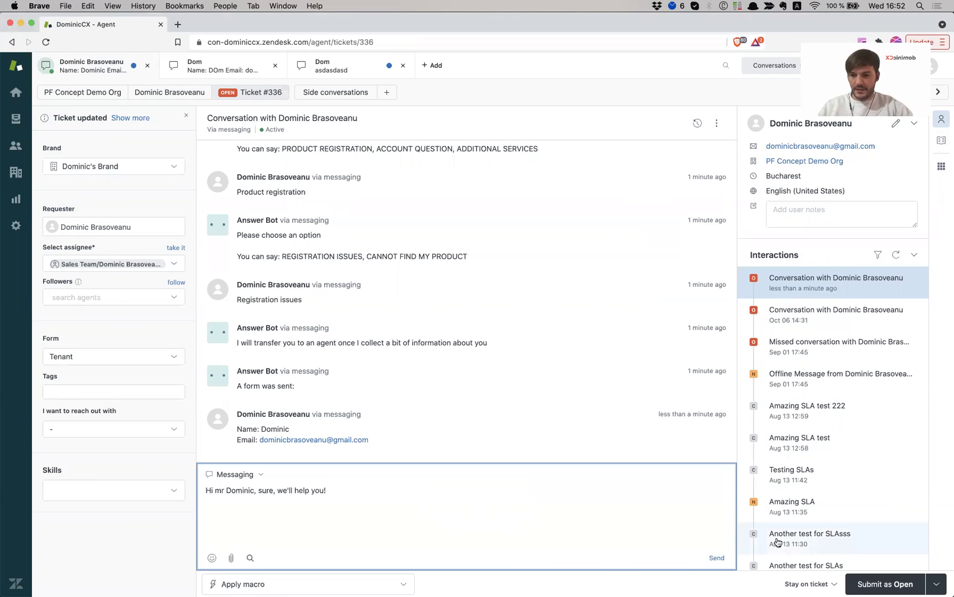
key(Return)
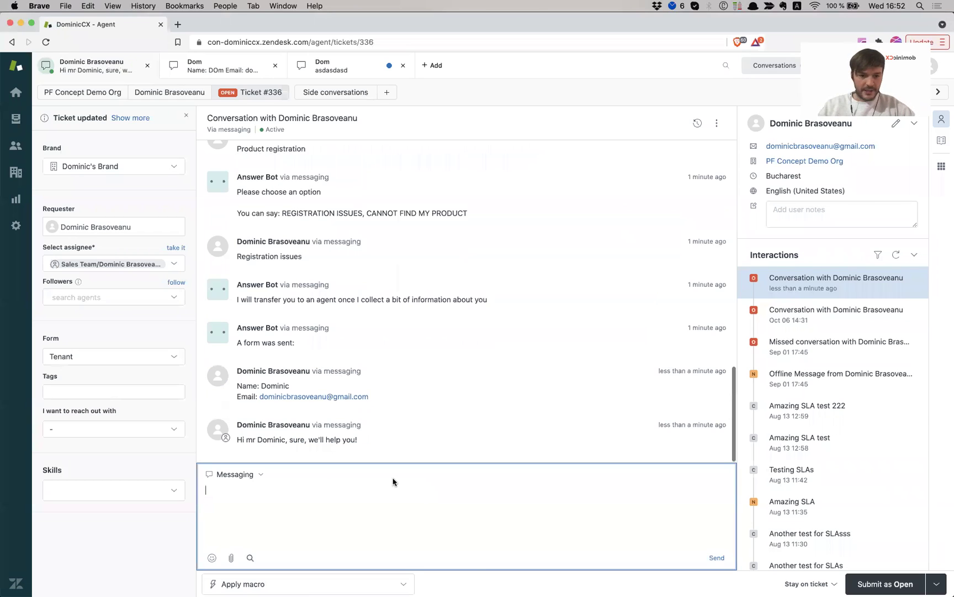
key(super+grave)
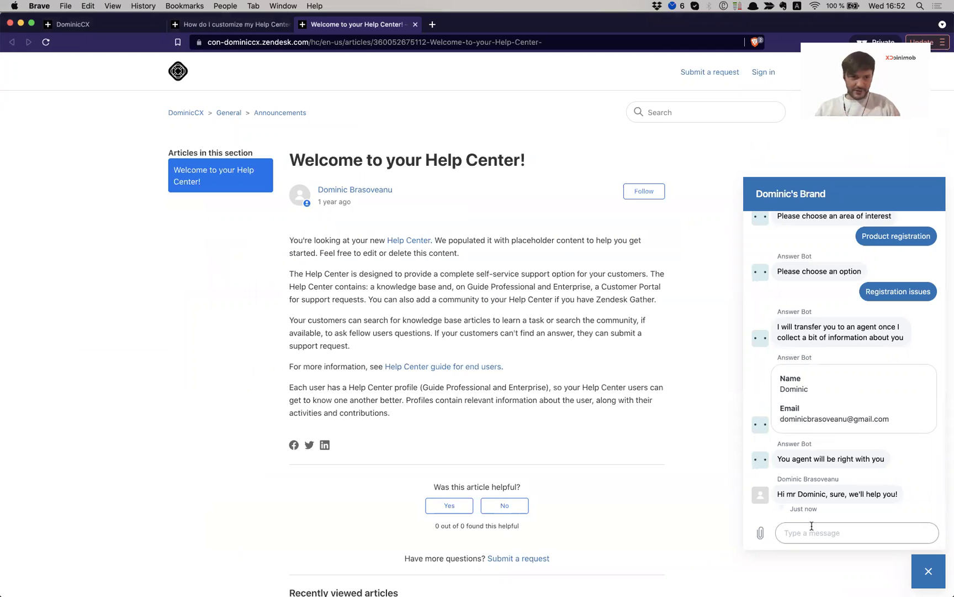
Send 'that's it, thanks!' from the widget and check that it arrives in ticket #336
click(812, 525)
text(that's )
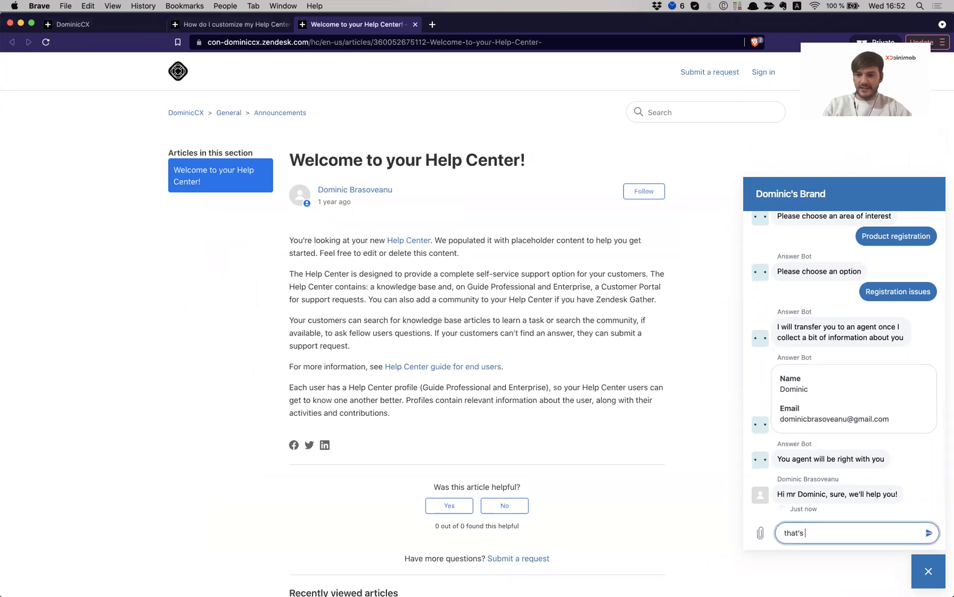
text(it, thanks!)
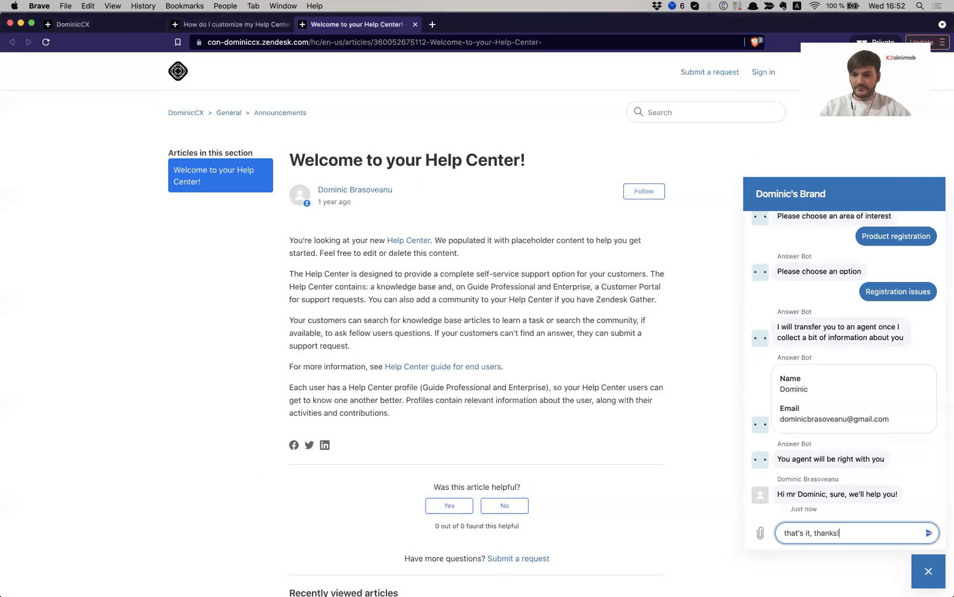
key(Return)
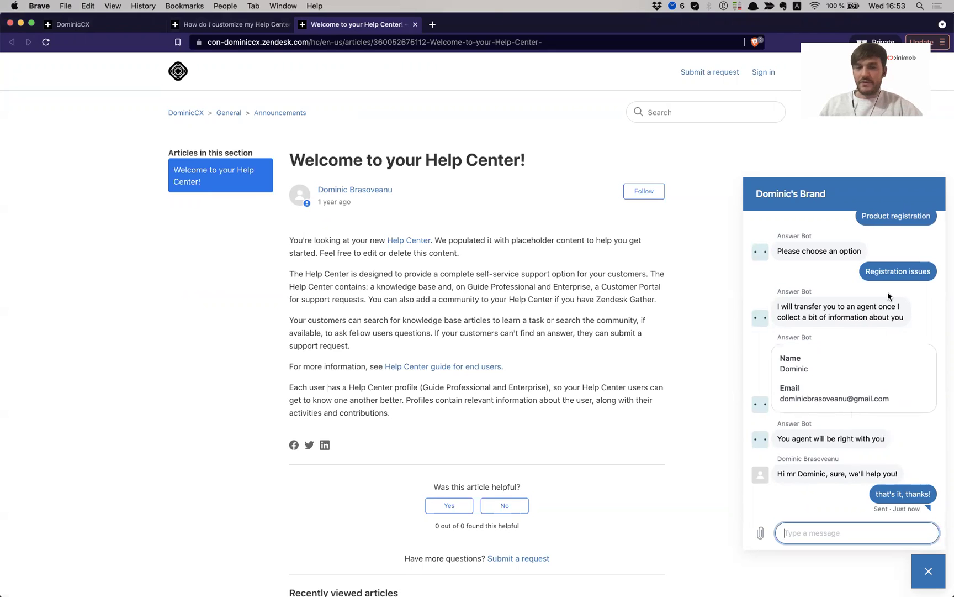
key(super+grave)
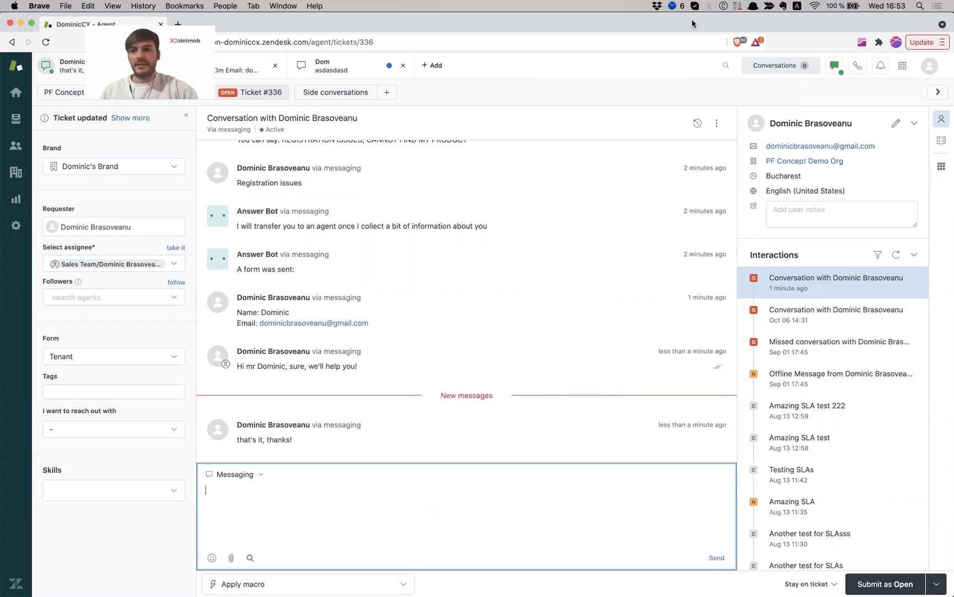
Go to Admin Center > Channels > Bots and edit the Dominic's Brand flow
click(902, 65)
click(827, 323)
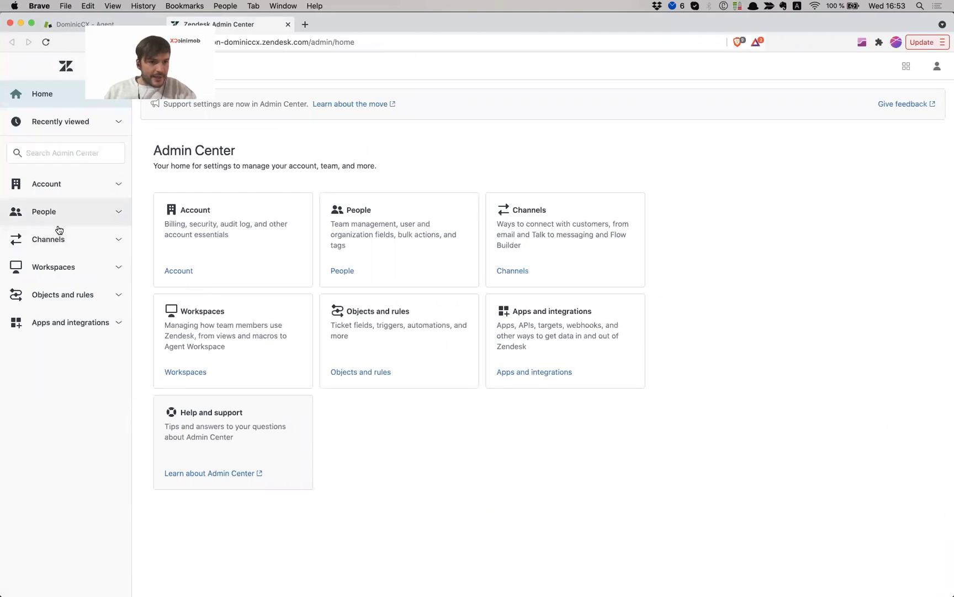
click(62, 238)
scroll(75, 417, down, 1)
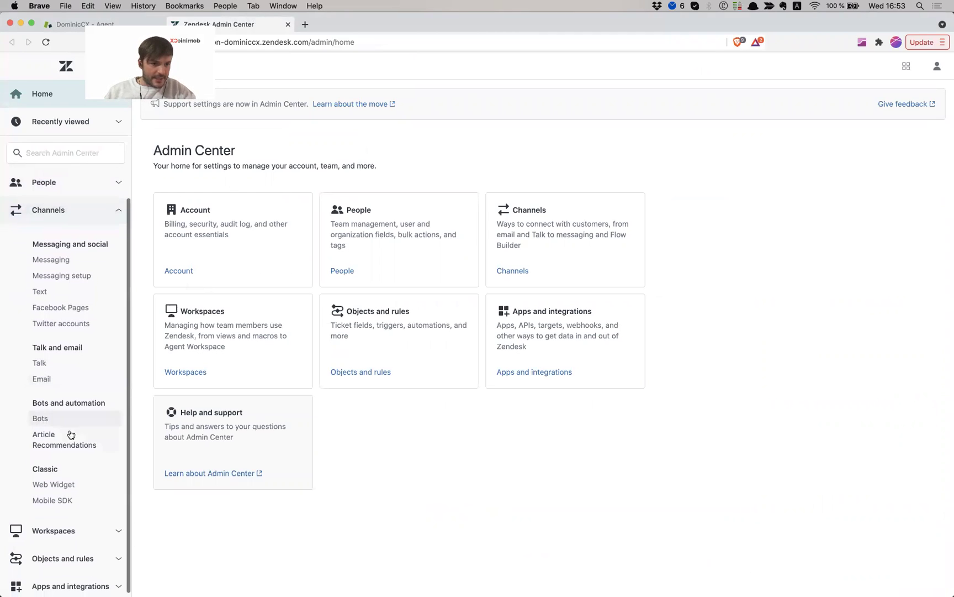
click(57, 421)
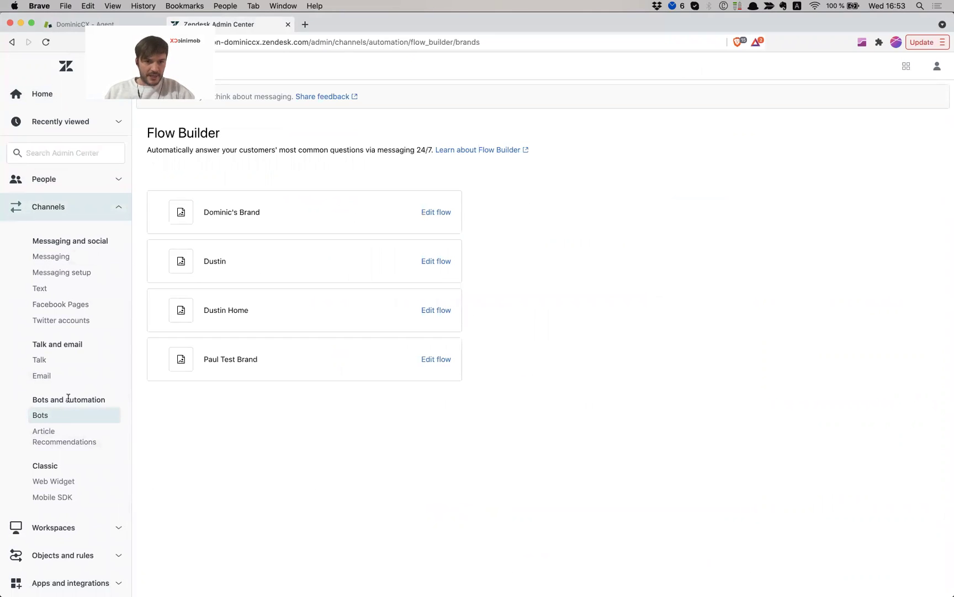
click(433, 213)
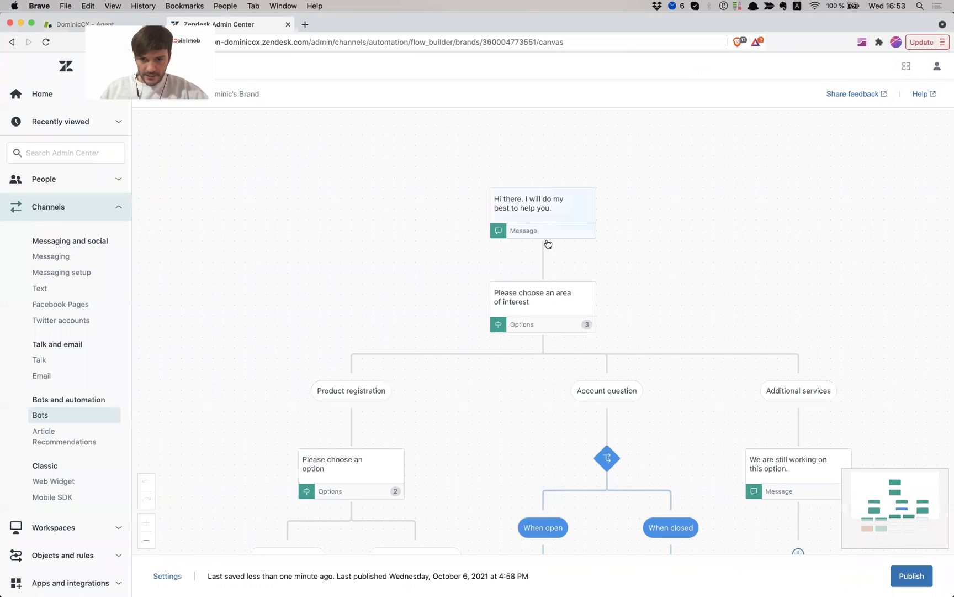
Delete the area-of-interest options step with all its branches, then select the greeting message
click(544, 286)
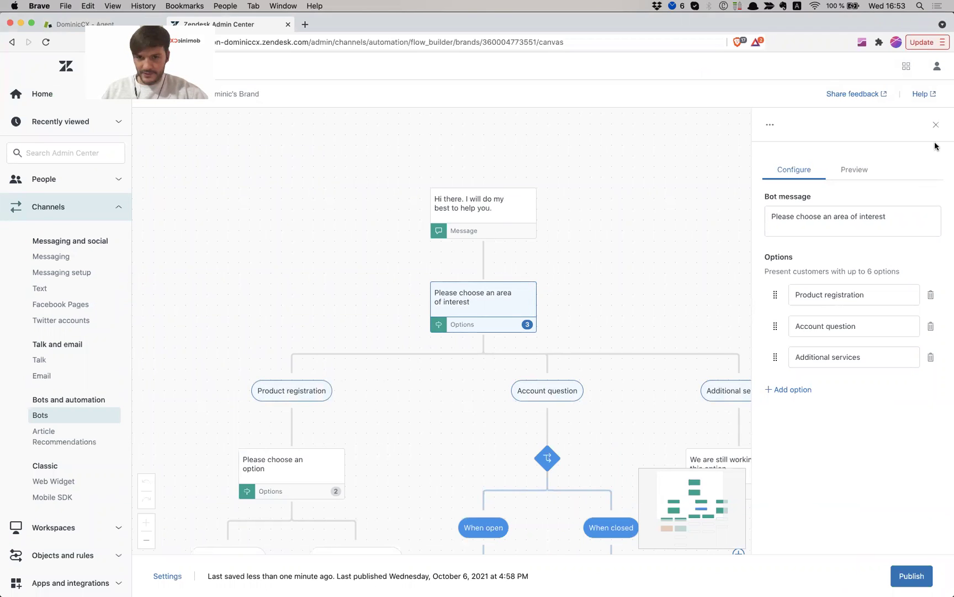
click(771, 125)
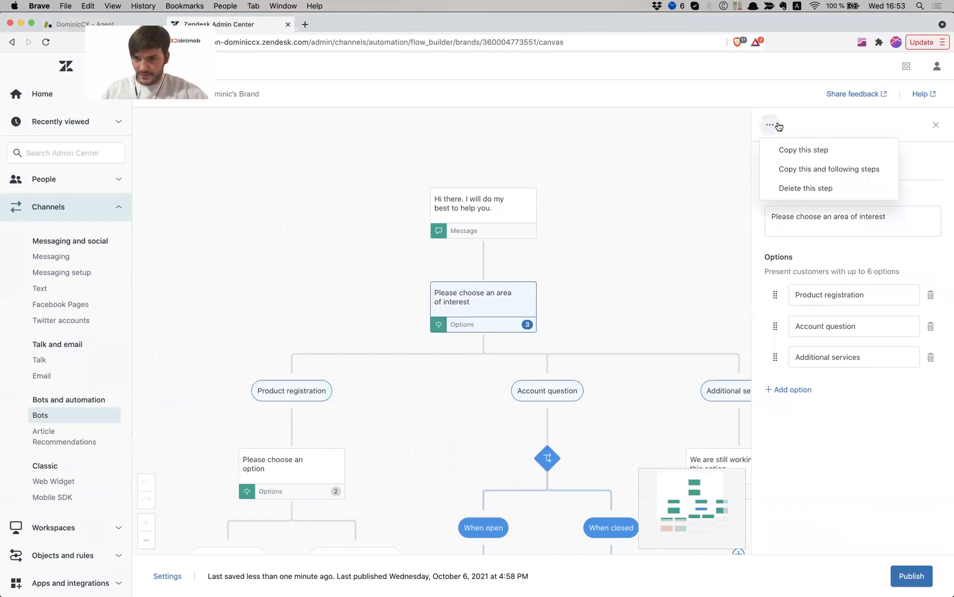
click(836, 189)
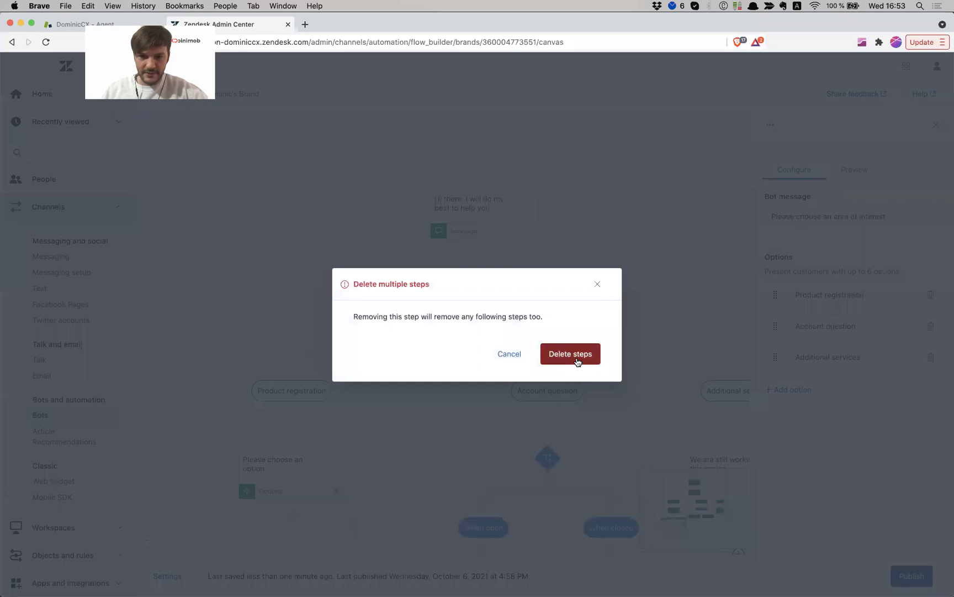
click(578, 362)
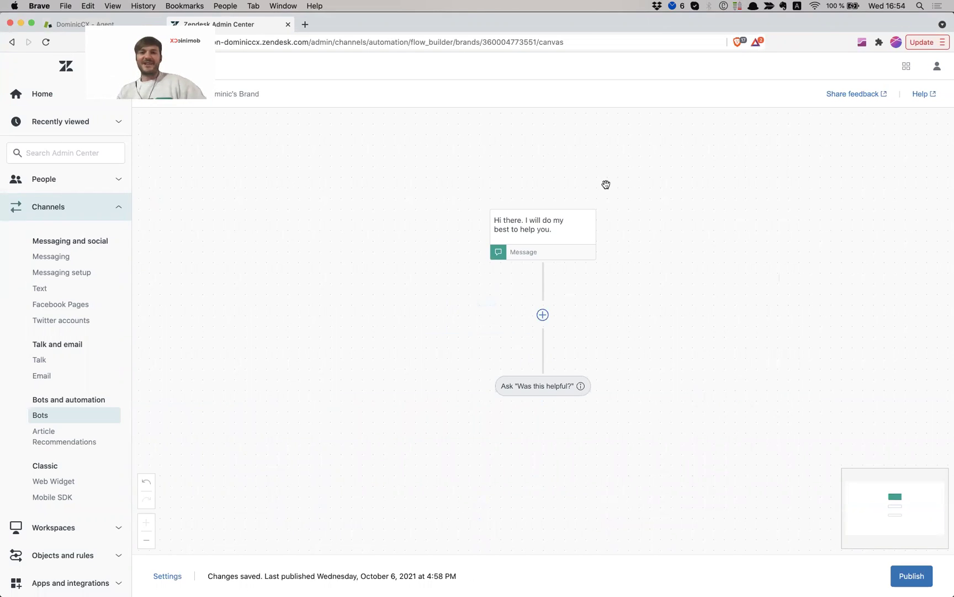
click(528, 234)
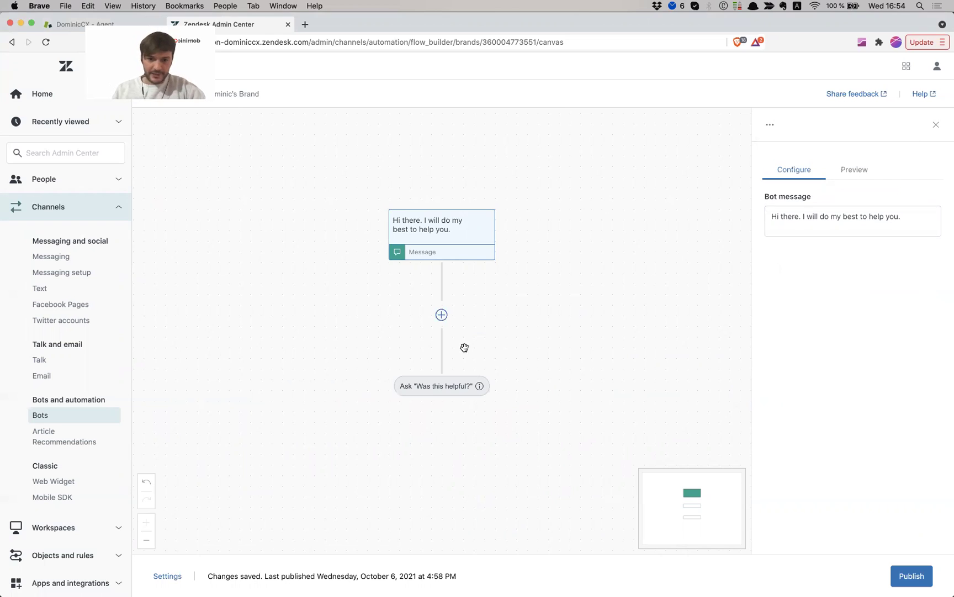
Insert a new step after the greeting message to list the available step types
click(441, 315)
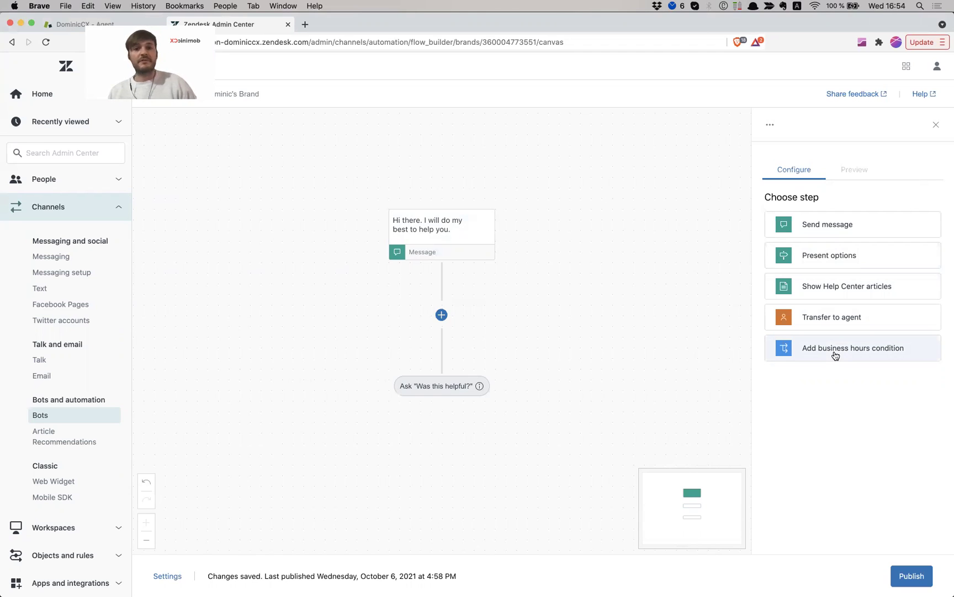
Add an options step whose message reads 'In order to help you, we will kindly ask you to choose an area of interest below'
click(819, 255)
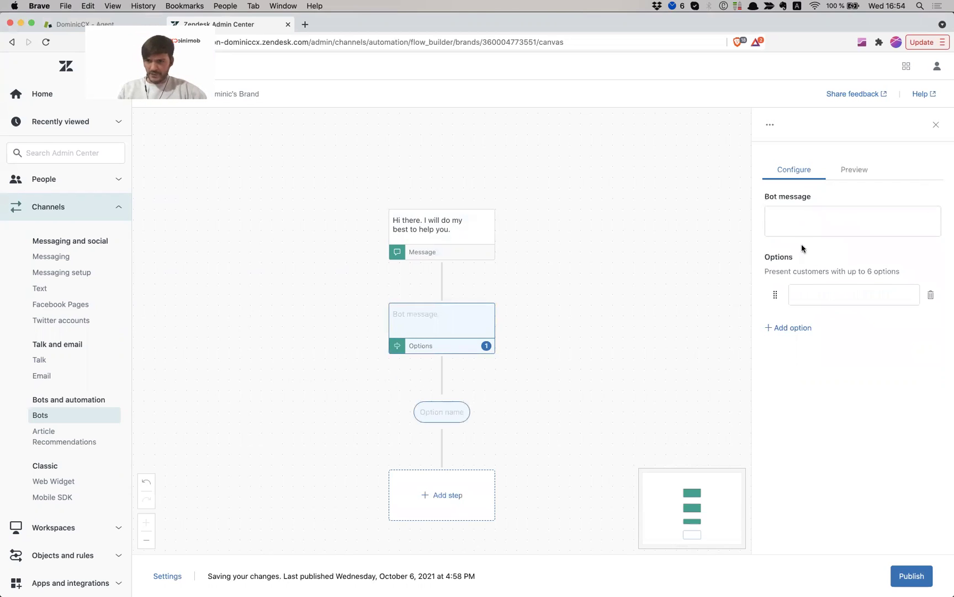
click(806, 215)
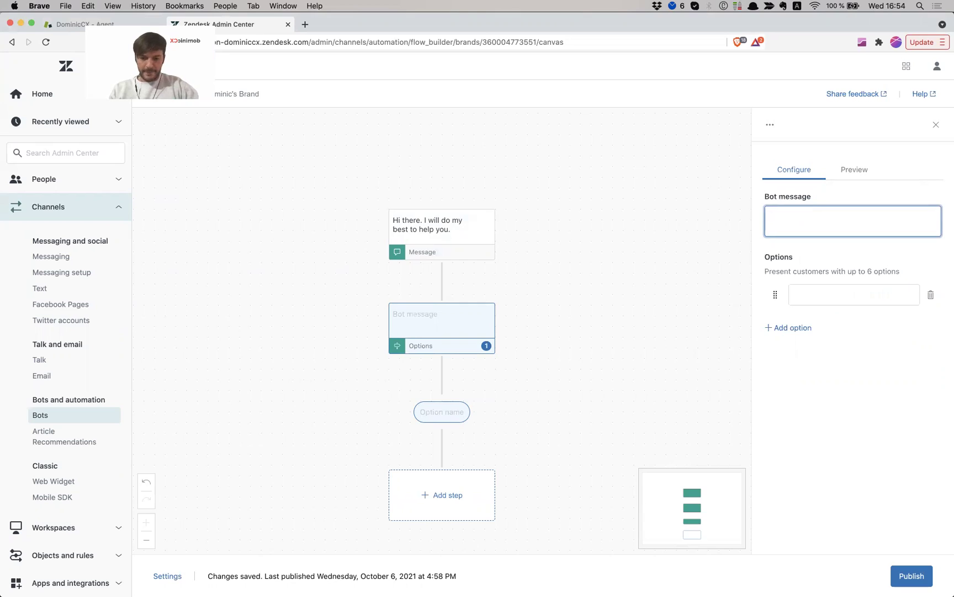
text(In order to help you.)
key(BackSpace)
text(, we will kindly ask ou)
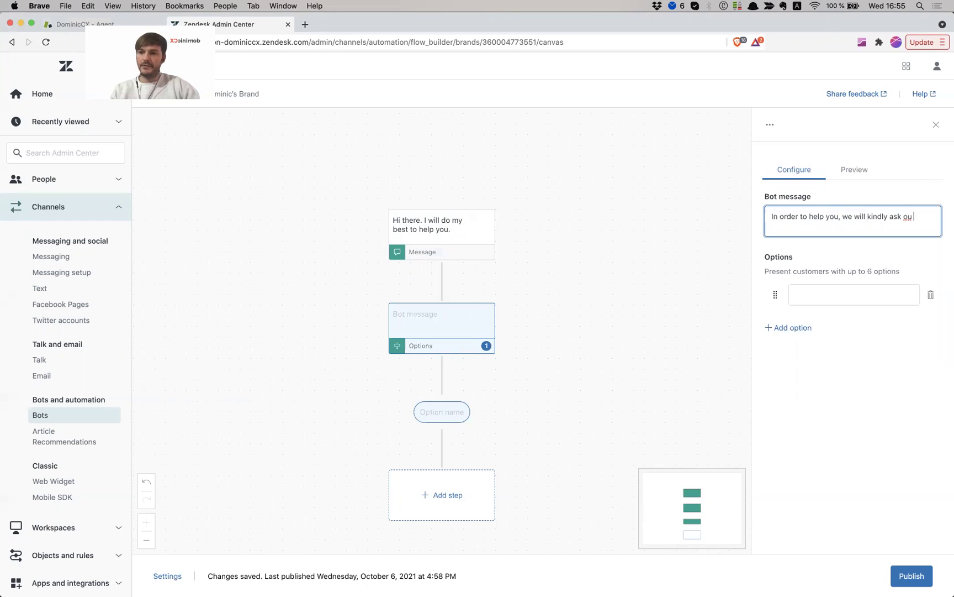
key(BackSpace)
key(BackSpace)
text(you to cho)
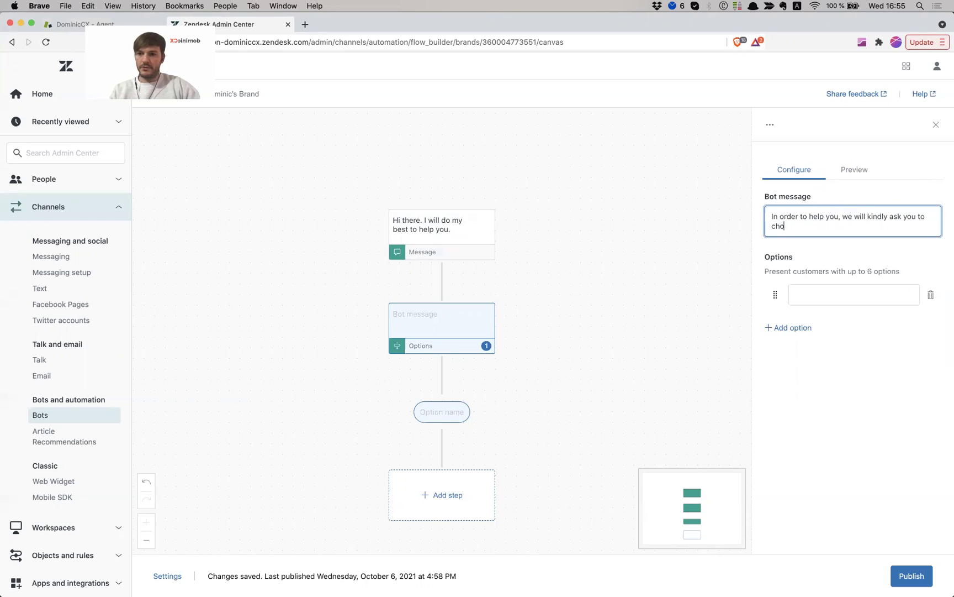
text(ose an are)
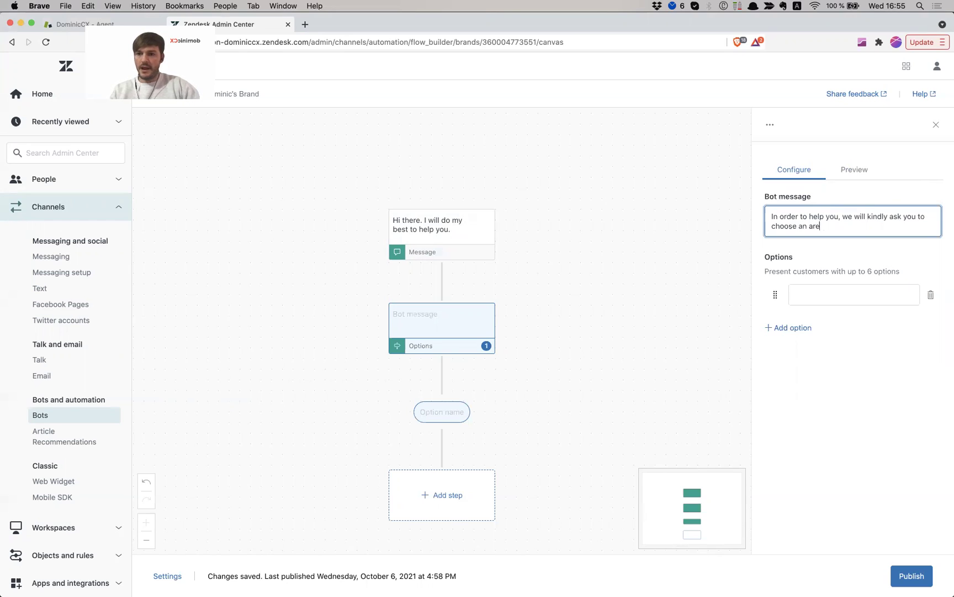
text(a of interest)
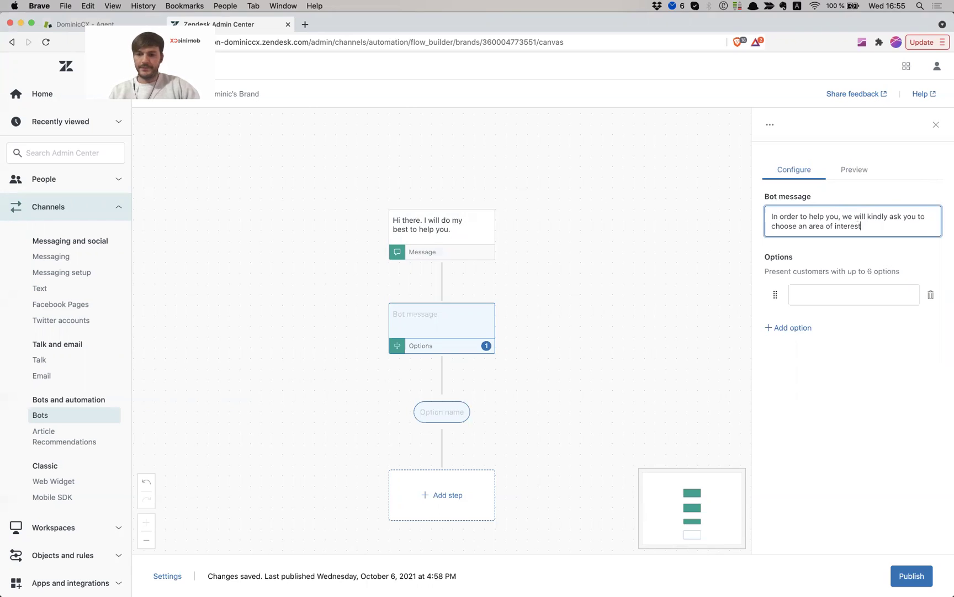
text( below)
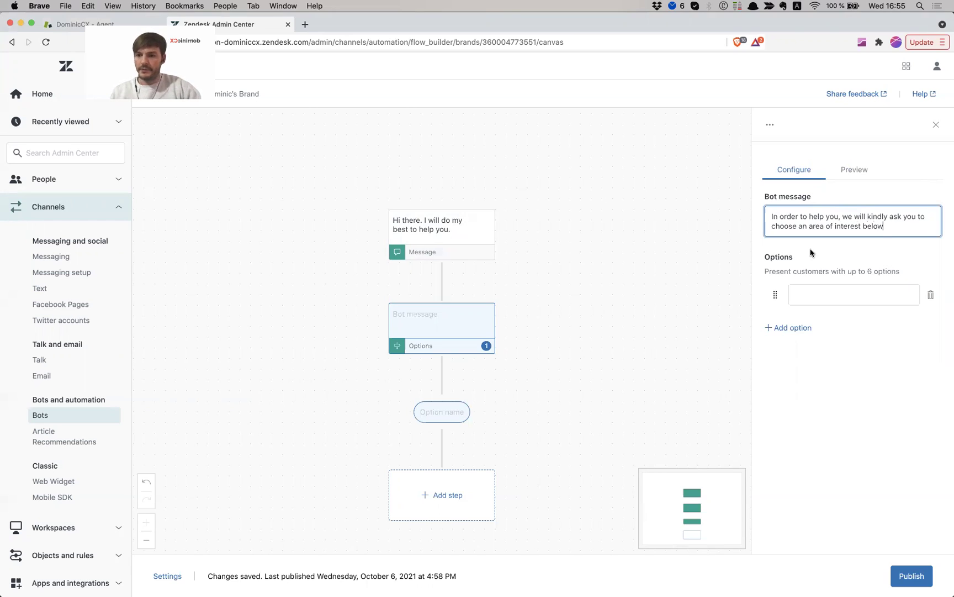
Create the three options Registration, Billing and Other areas
click(802, 288)
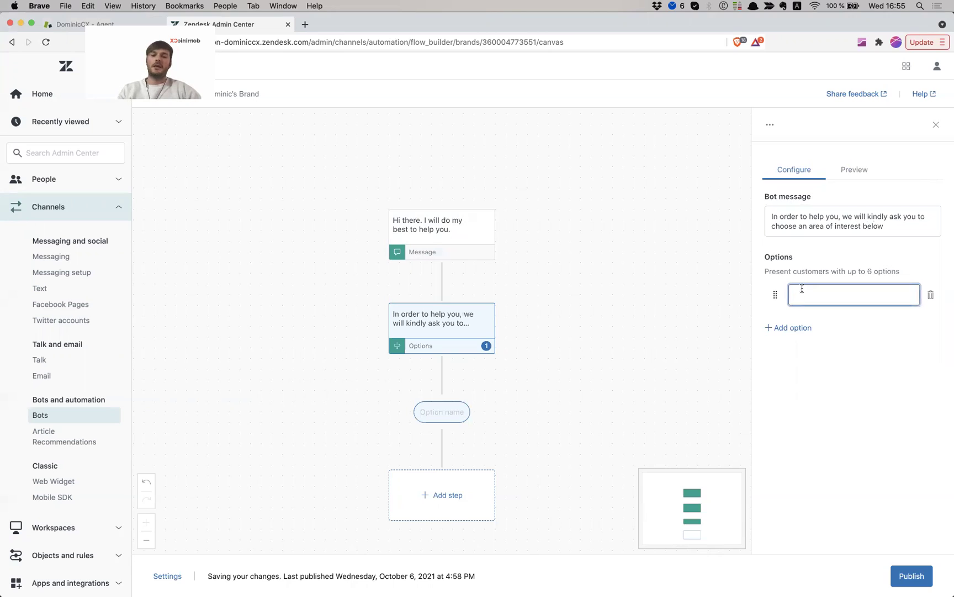
text(Regis)
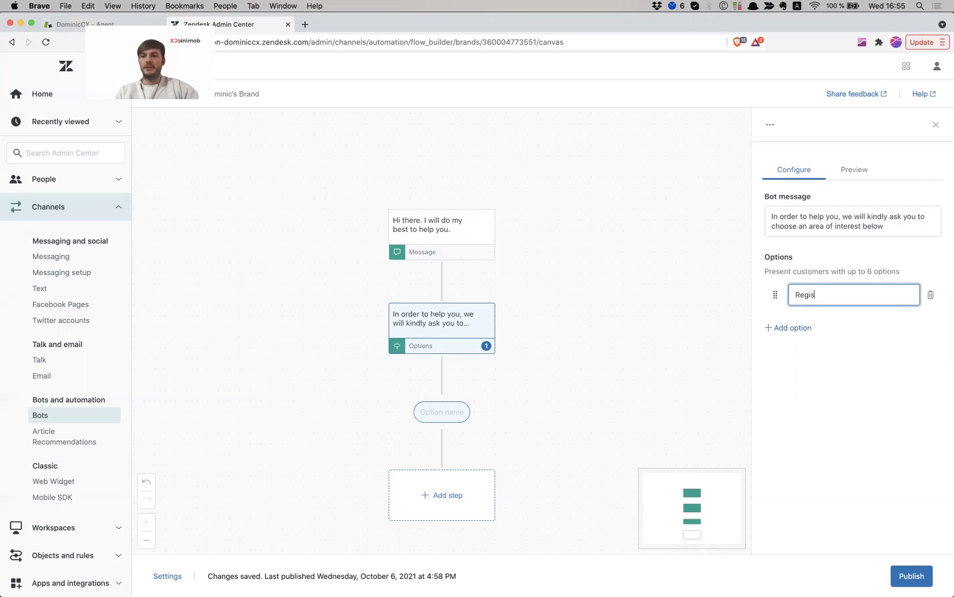
text(tration)
click(791, 338)
click(796, 329)
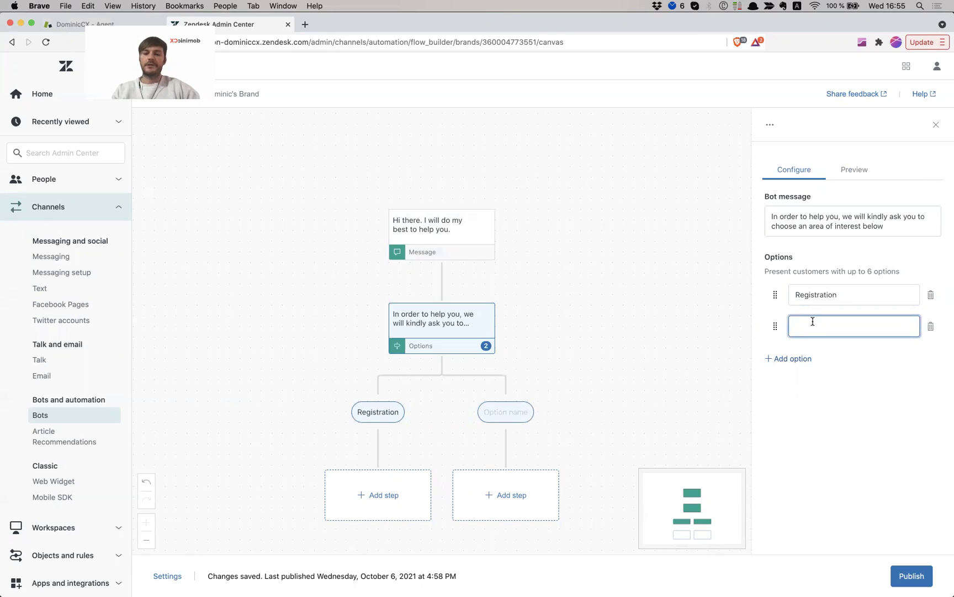
text(Billing)
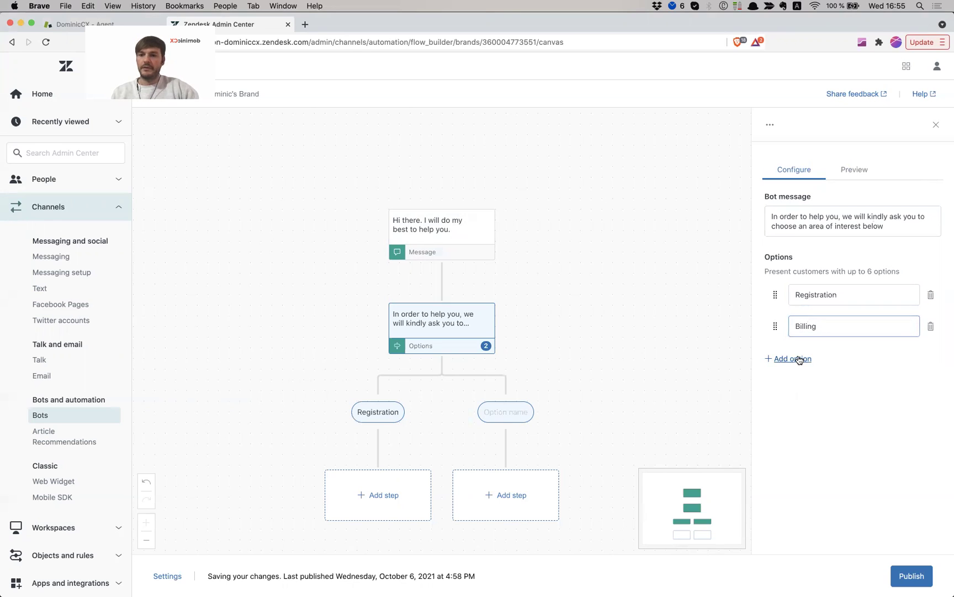
click(795, 358)
text(Otheer)
key(BackSpace)
key(BackSpace)
text(r)
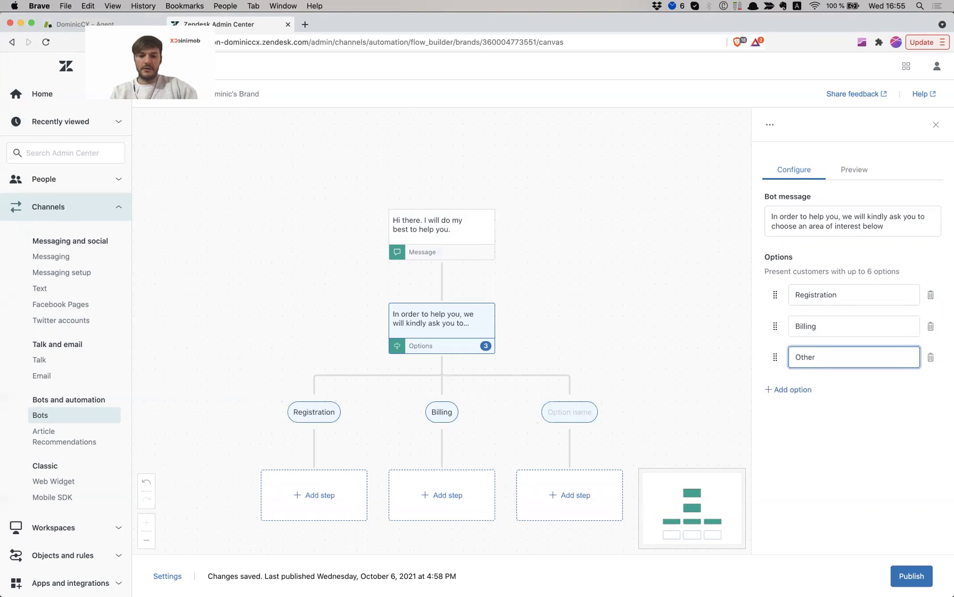
text( areas)
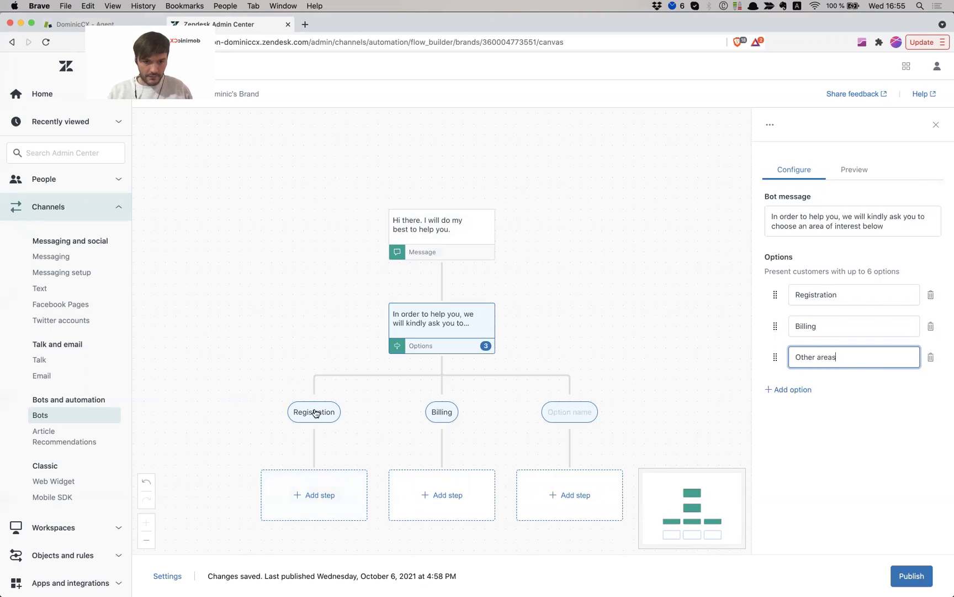
drag(316, 436, 315, 414)
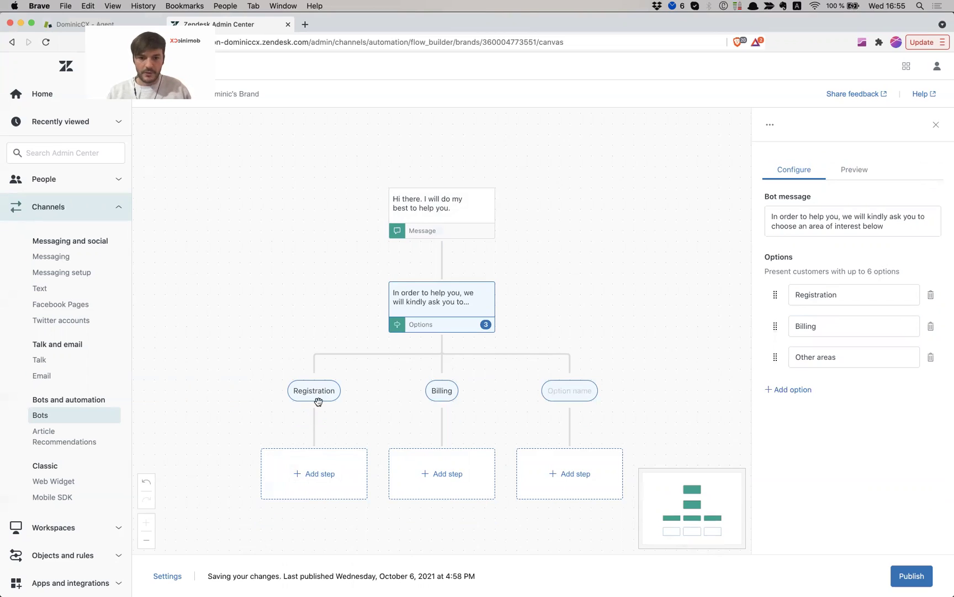
Add a Show Help Center articles step under Registration with the message 'I found these options for you:'
click(313, 467)
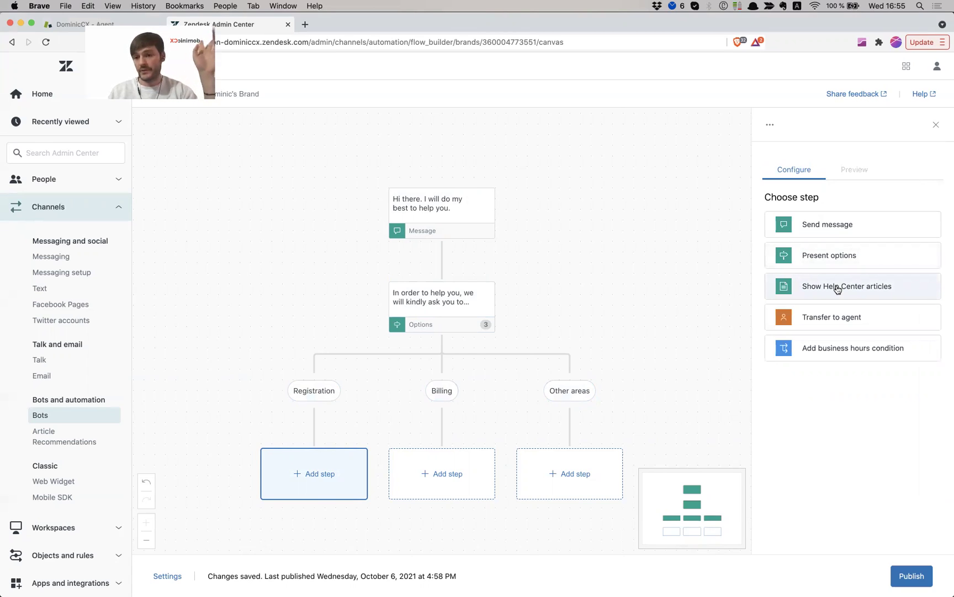
click(838, 288)
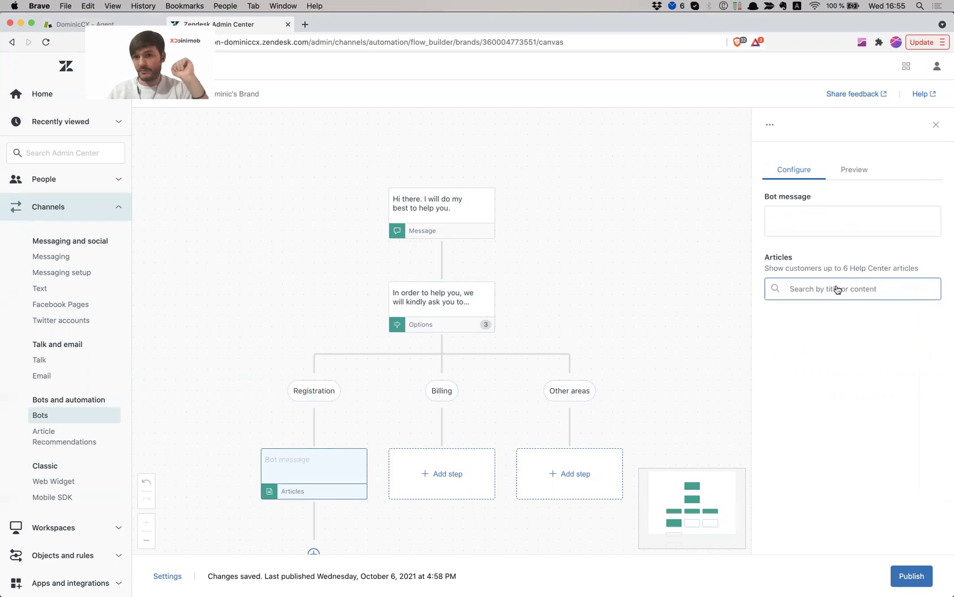
click(843, 231)
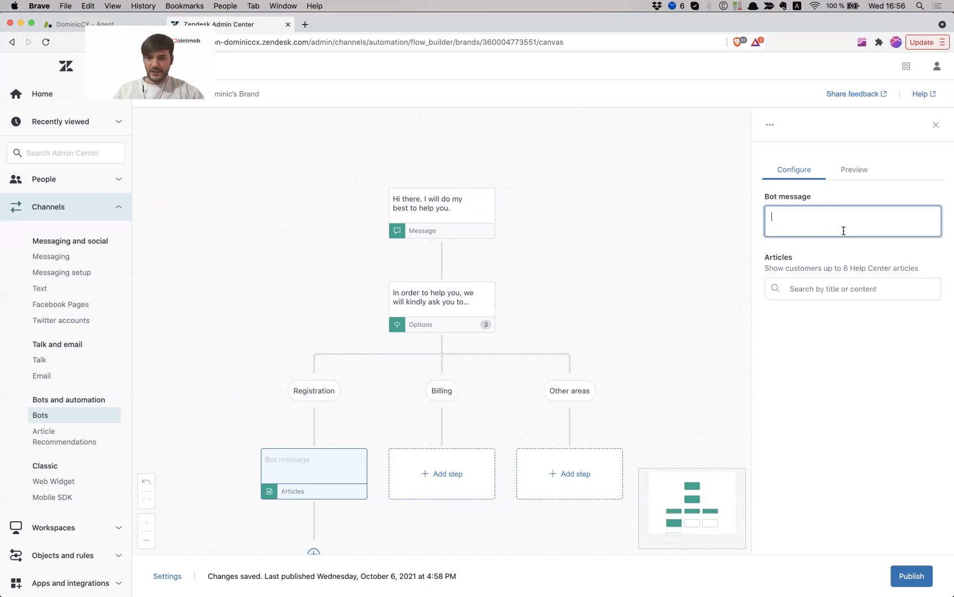
text(I found these options f)
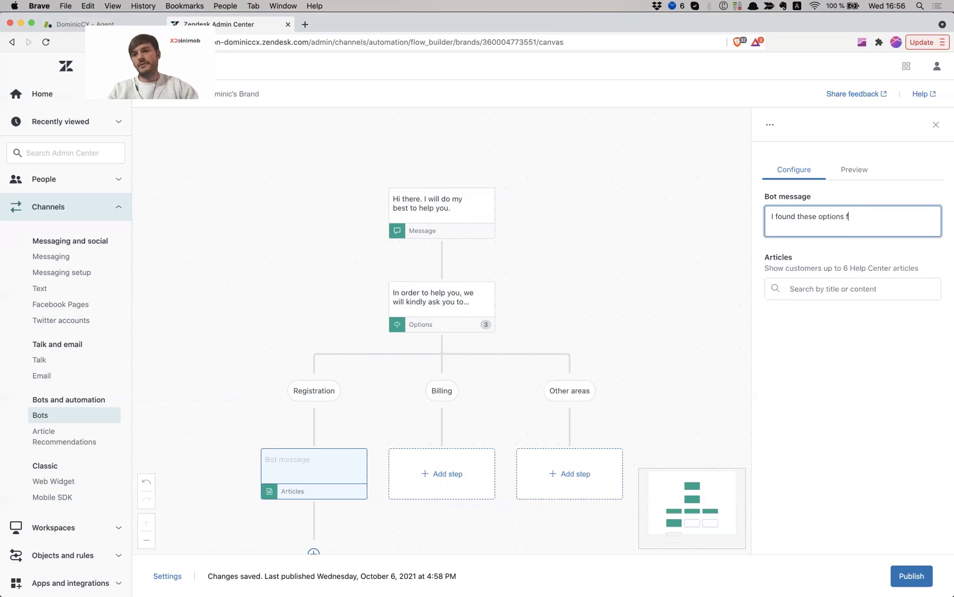
text(or you:)
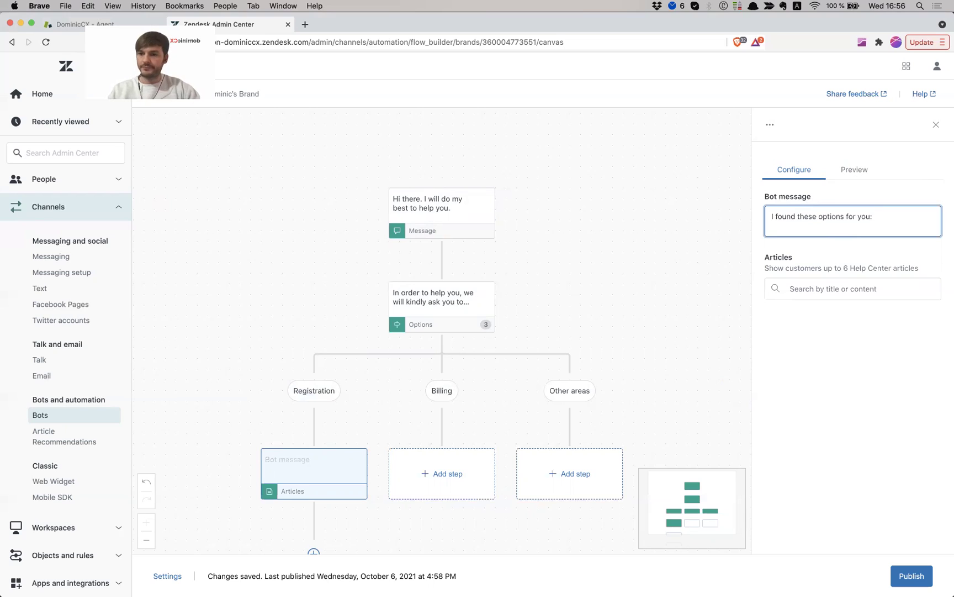
Attach three articles: agents leveraging knowledge, publishing content in other languages, and 'How do I customize my Help Center?'
click(846, 283)
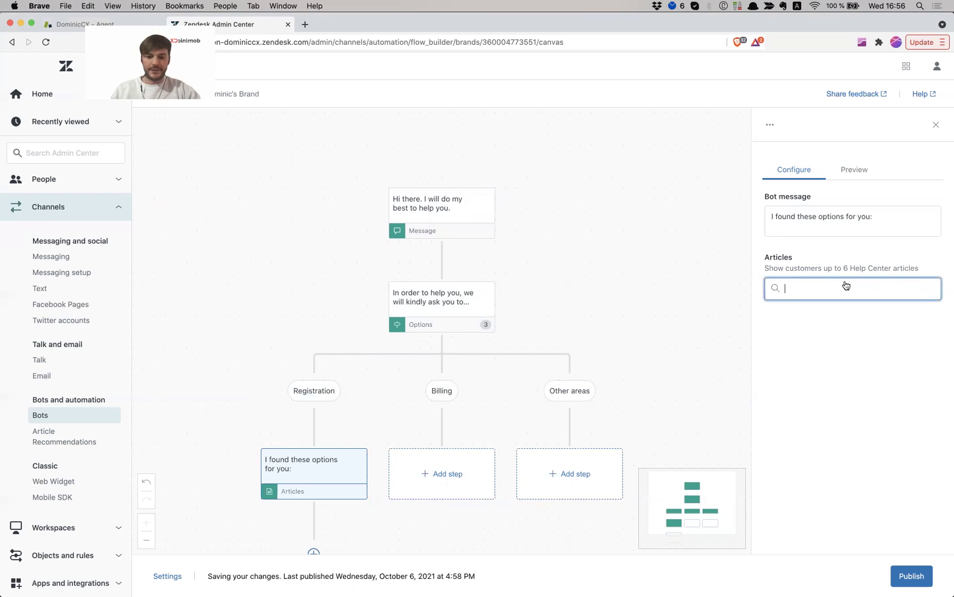
text(ticket)
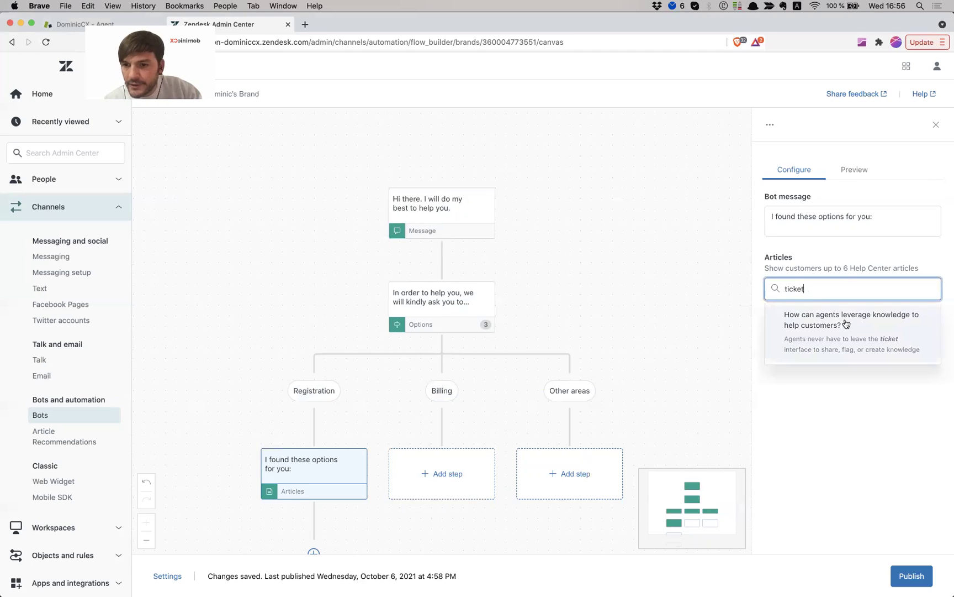
click(845, 319)
click(857, 293)
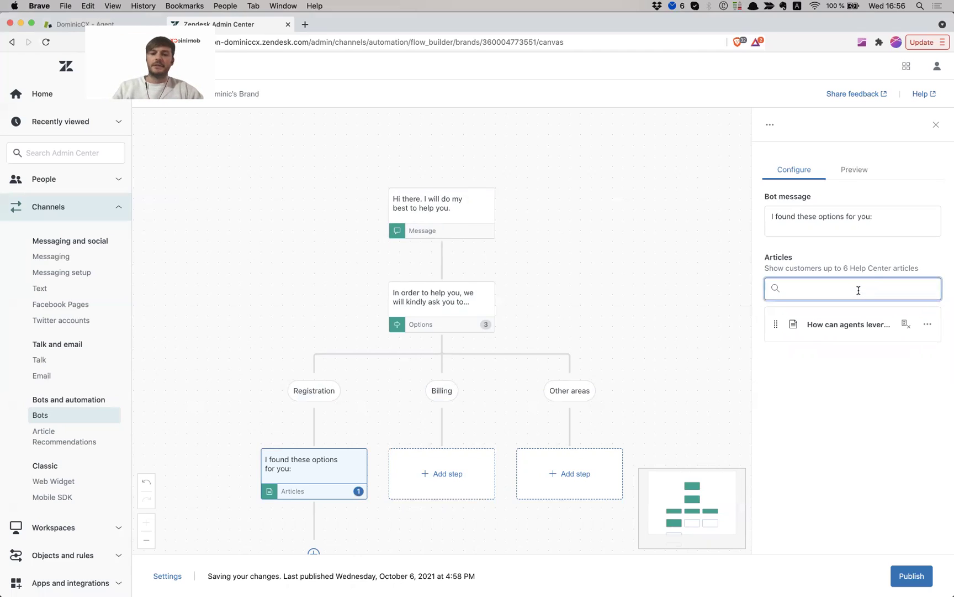
text(helpc)
key(BackSpace)
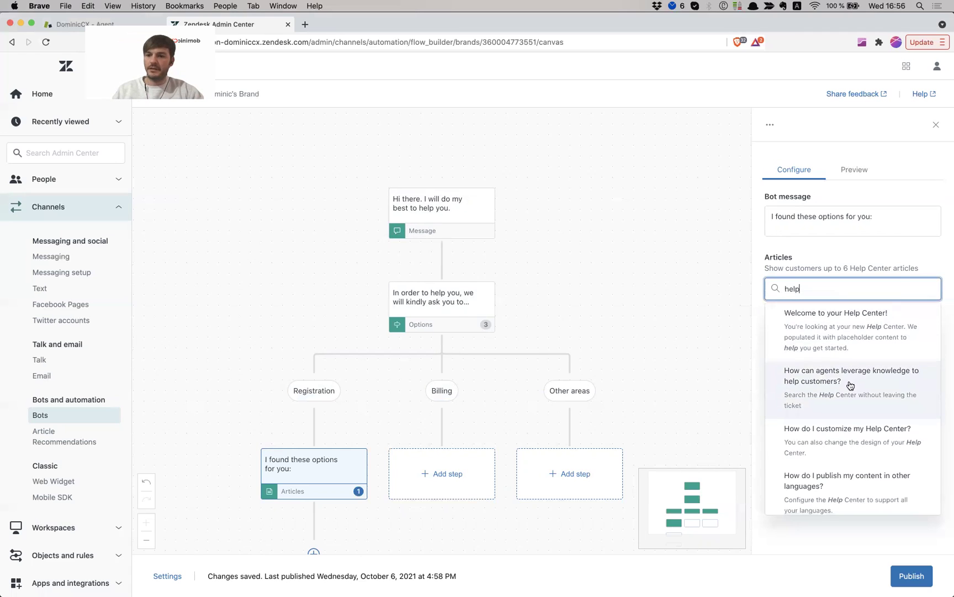
scroll(848, 385, down, 3)
click(844, 398)
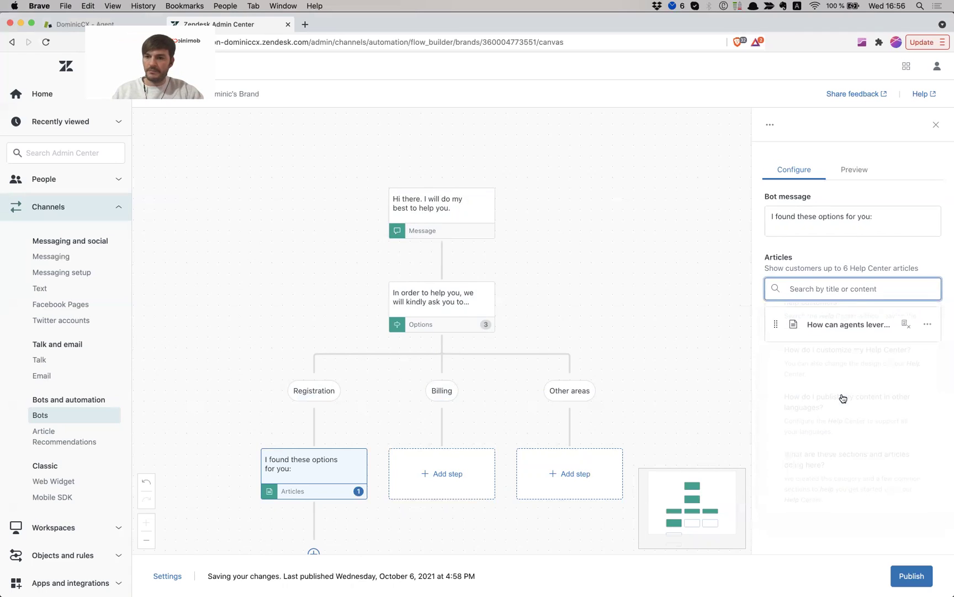
click(809, 288)
text(help)
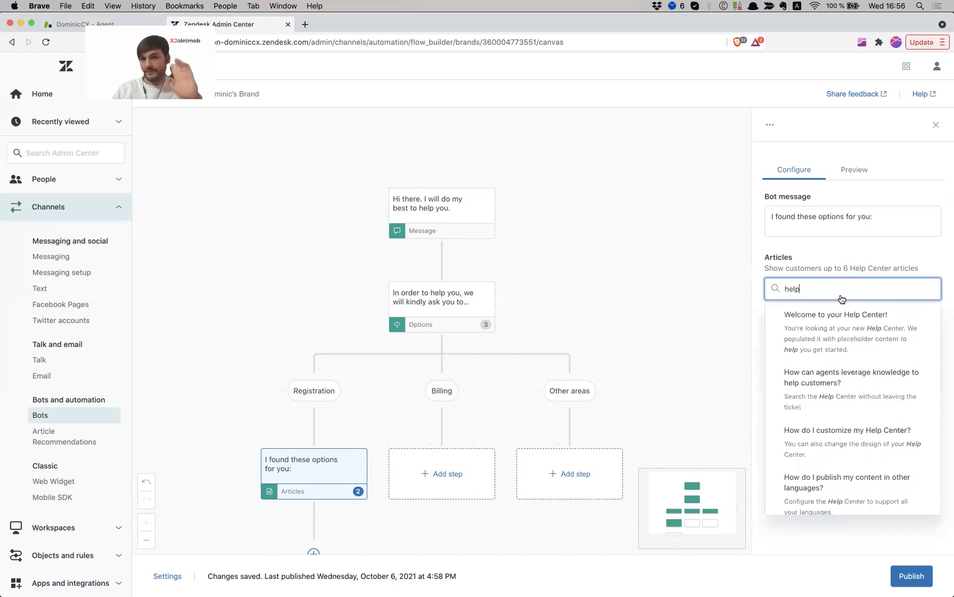
scroll(844, 359, down, 2)
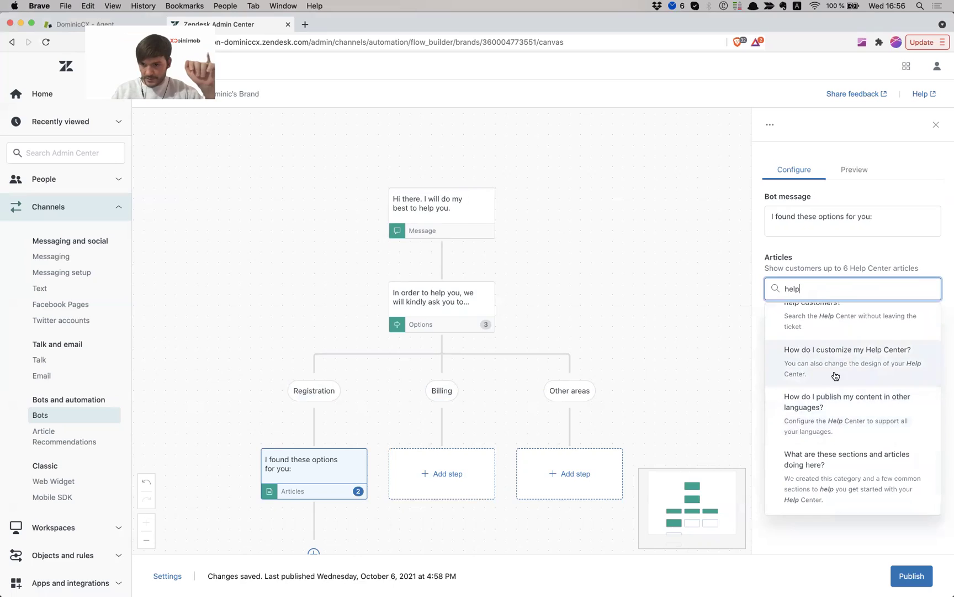
click(837, 368)
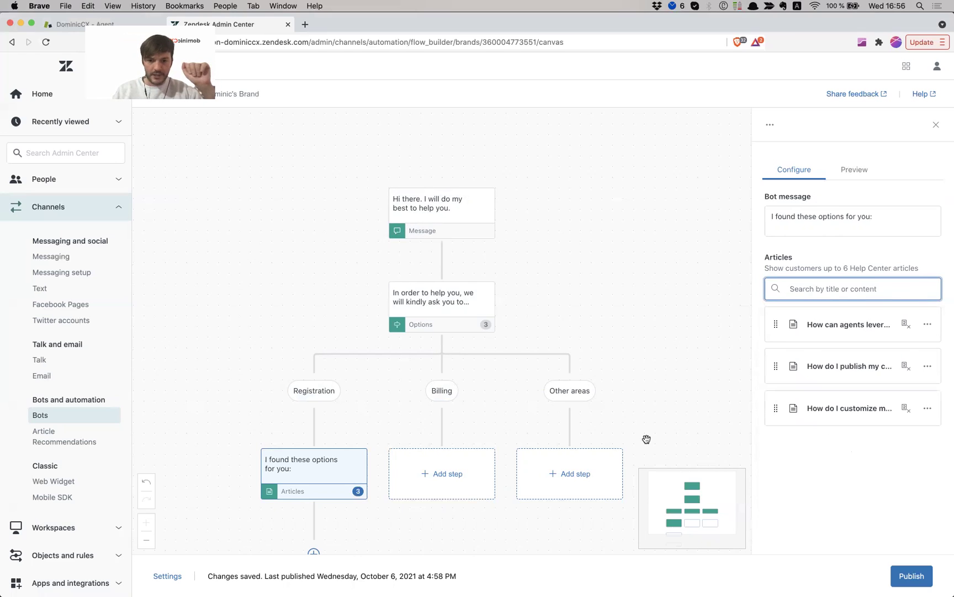
scroll(637, 336, down, 2)
scroll(638, 337, down, 2)
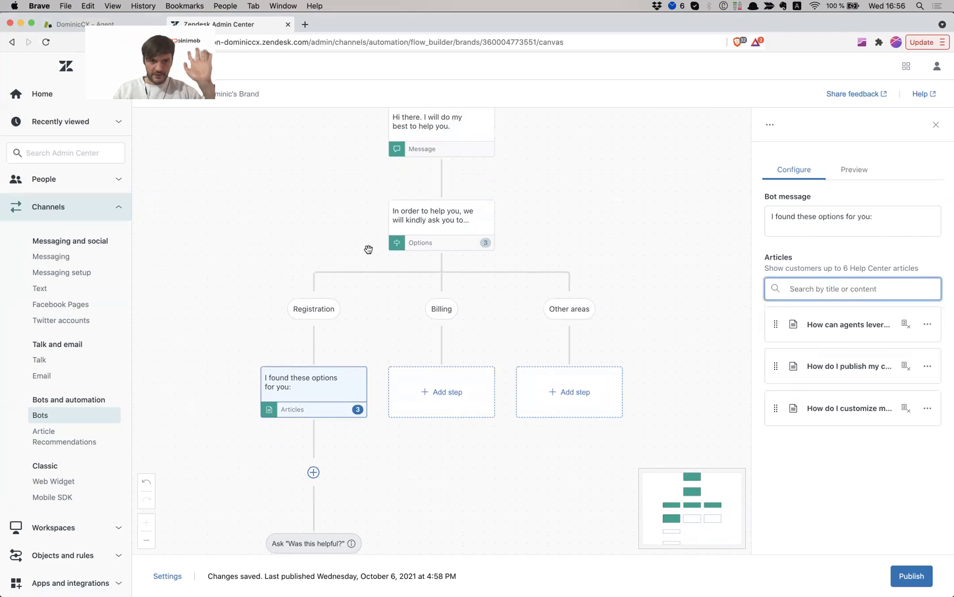
click(311, 390)
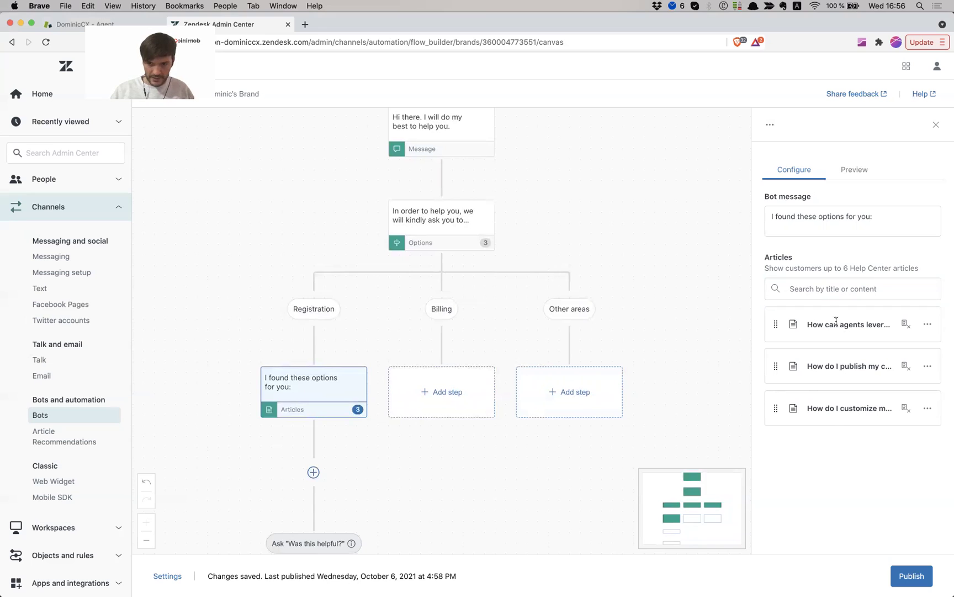
scroll(342, 464, down, 2)
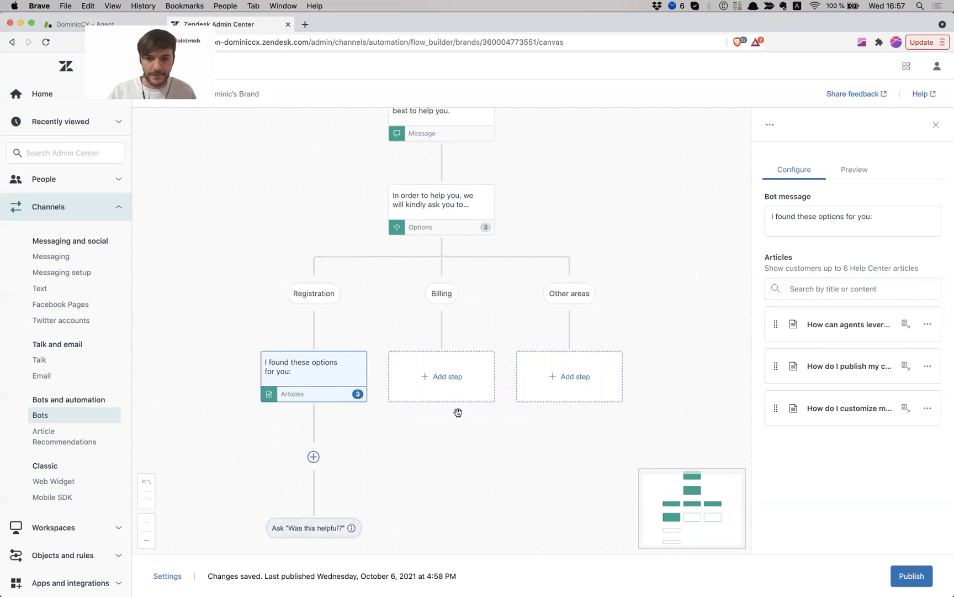
Add a transfer-to-agent step under Billing saying 'We will transfer you directly to an agent' and collecting Request type
click(439, 369)
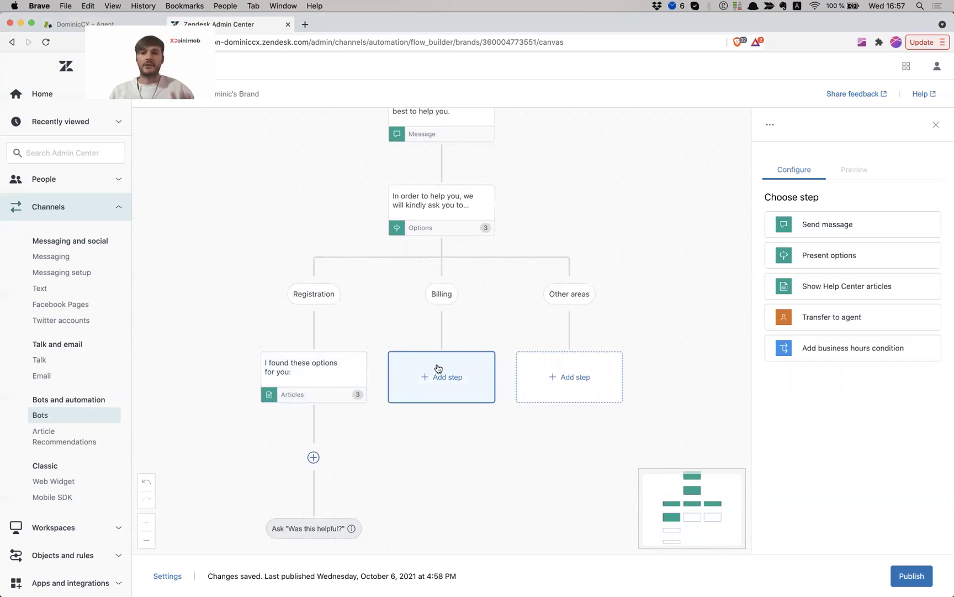
click(849, 324)
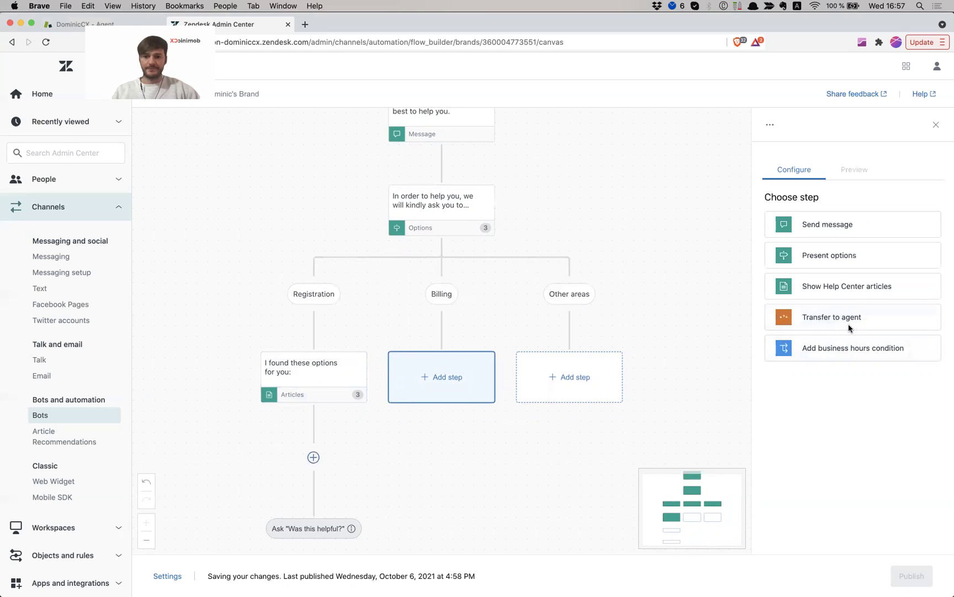
click(792, 257)
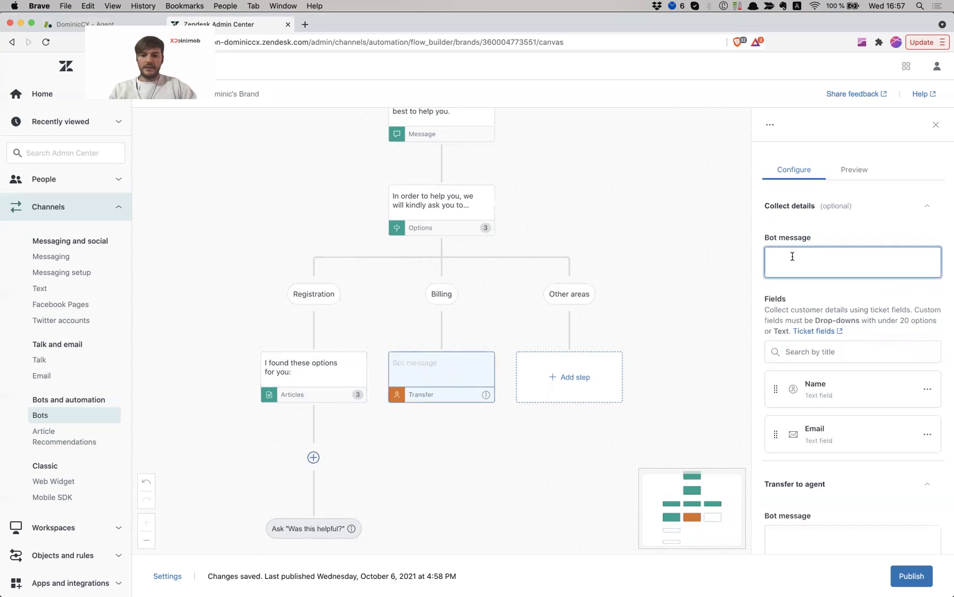
text(In)
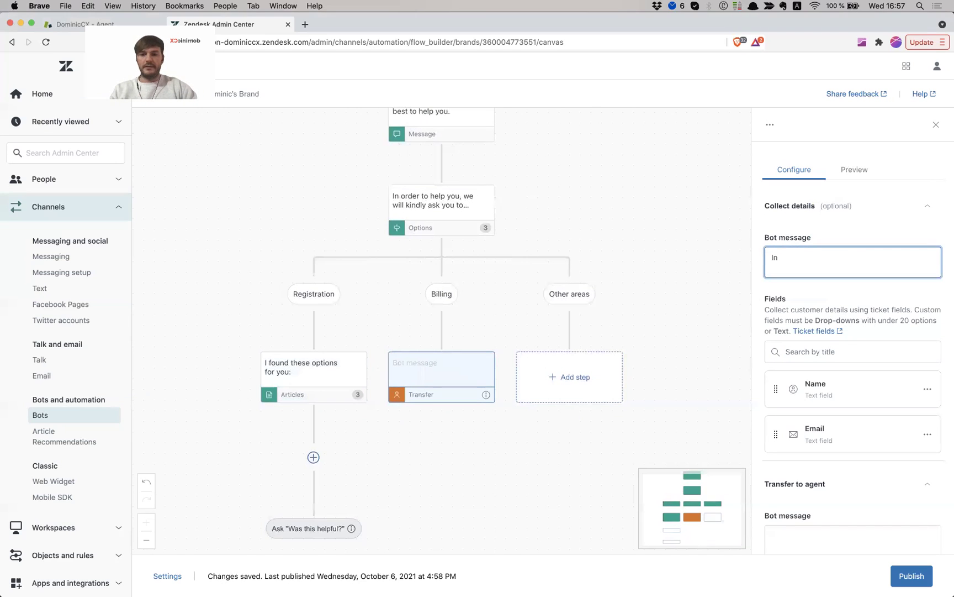
text(We will trans)
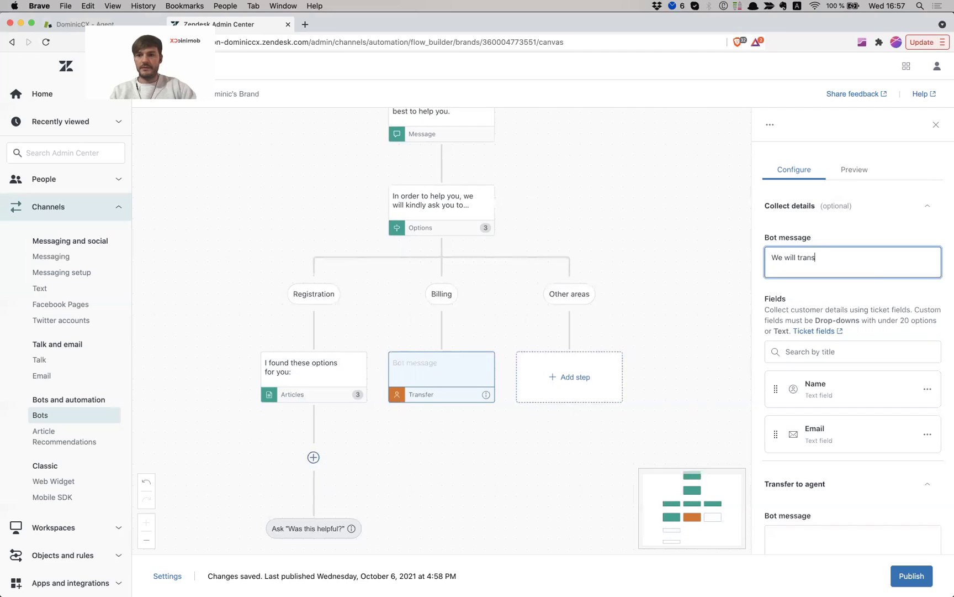
text(fer you directly to a)
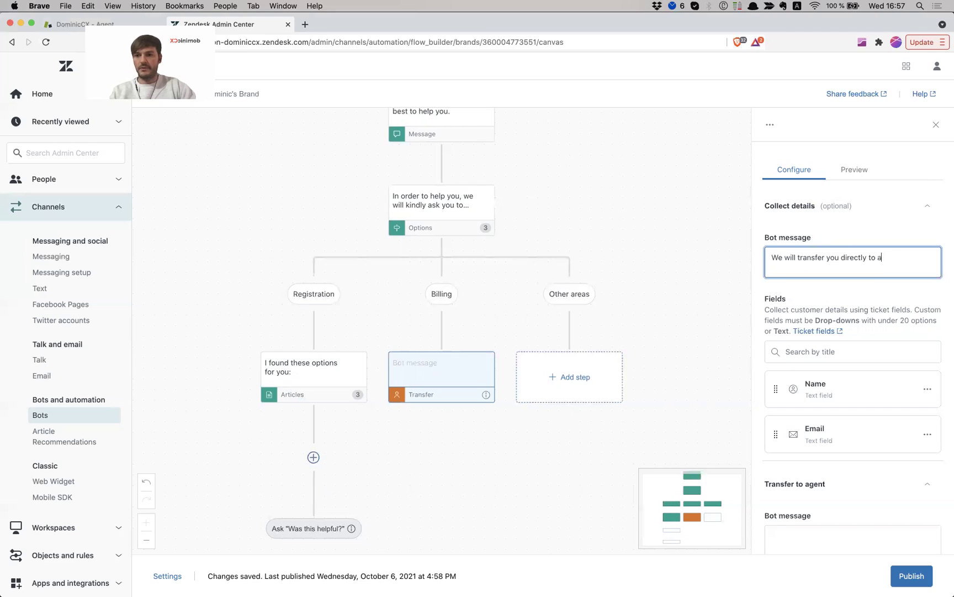
text(n agent)
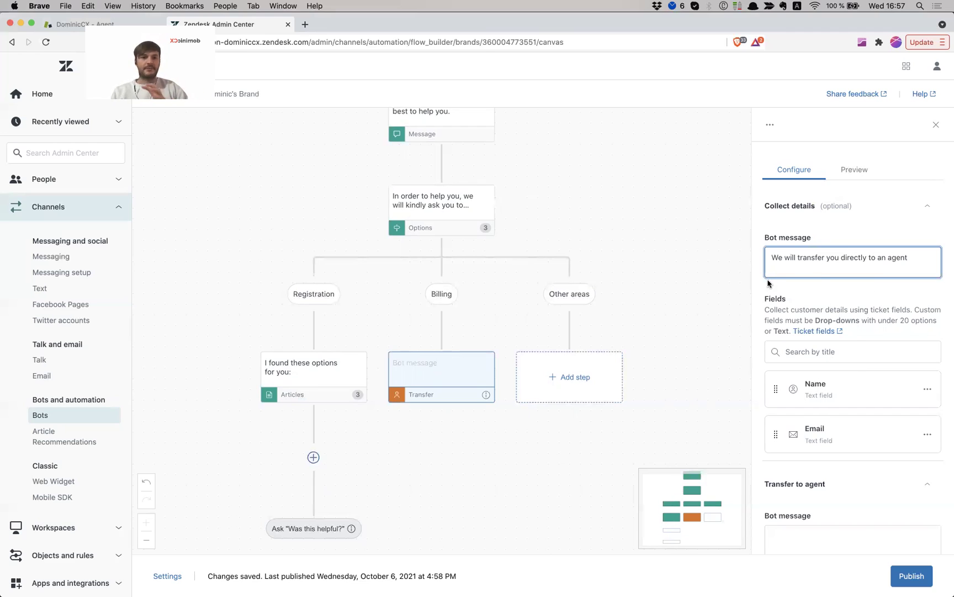
scroll(784, 285, down, 2)
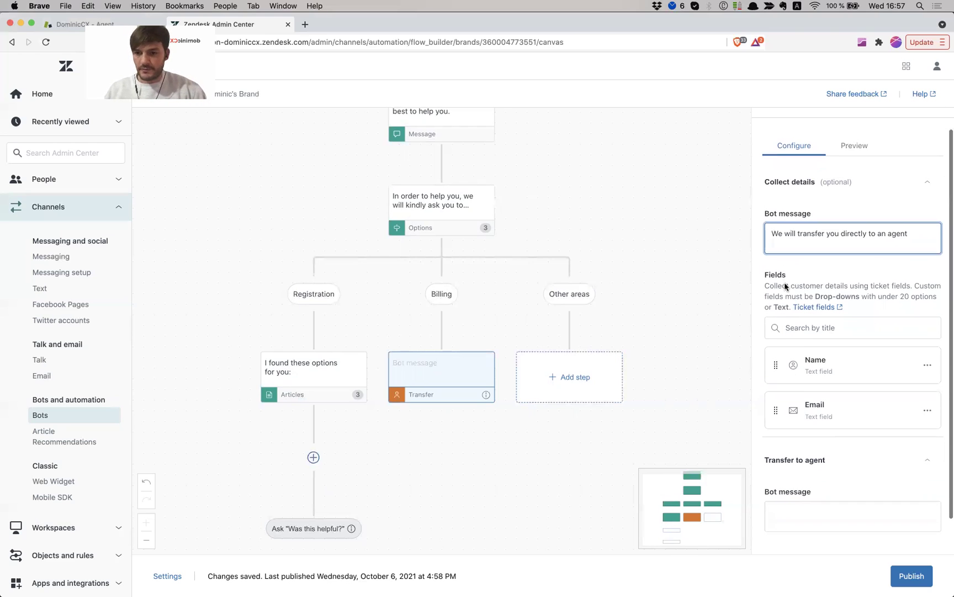
click(789, 289)
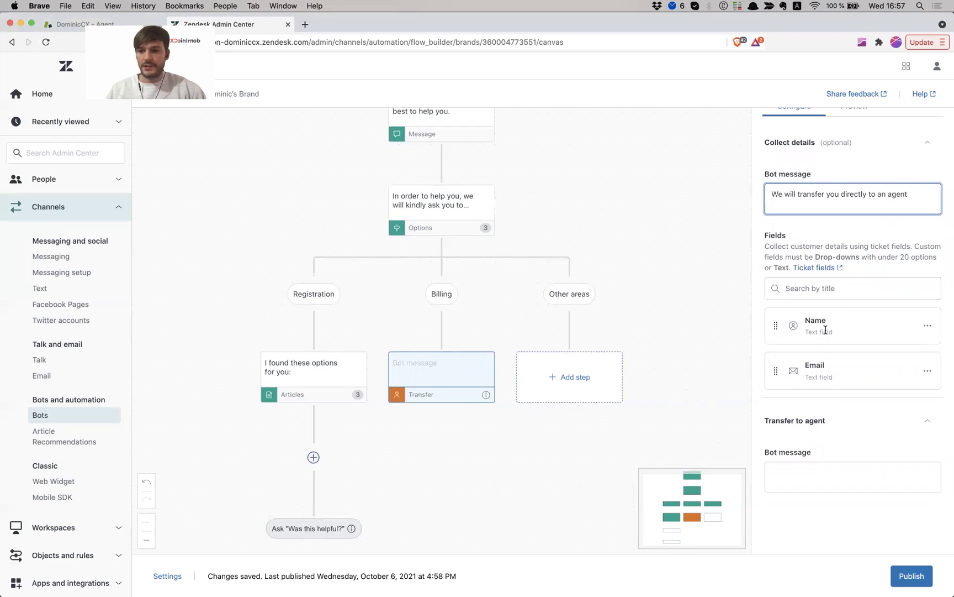
click(823, 290)
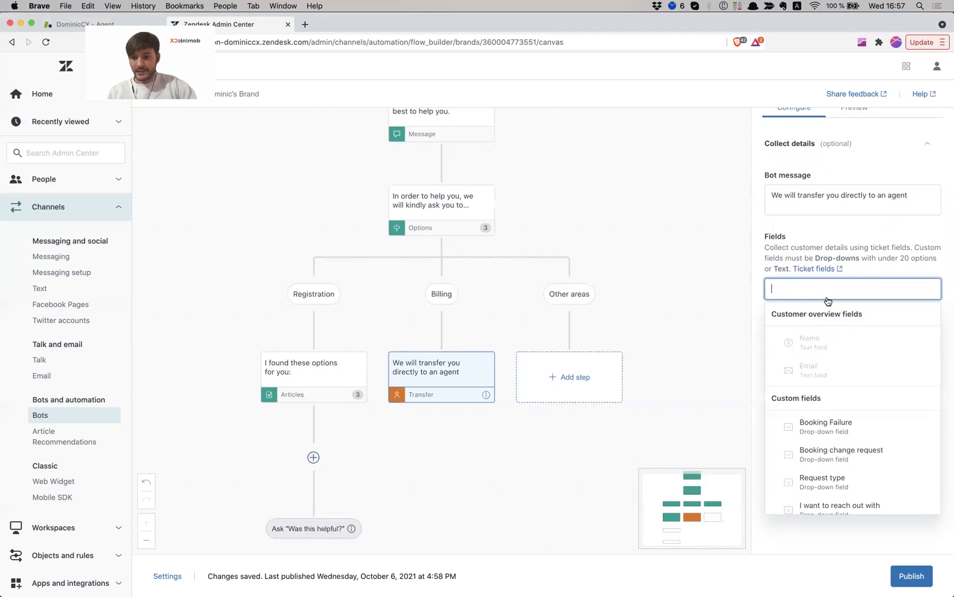
click(828, 481)
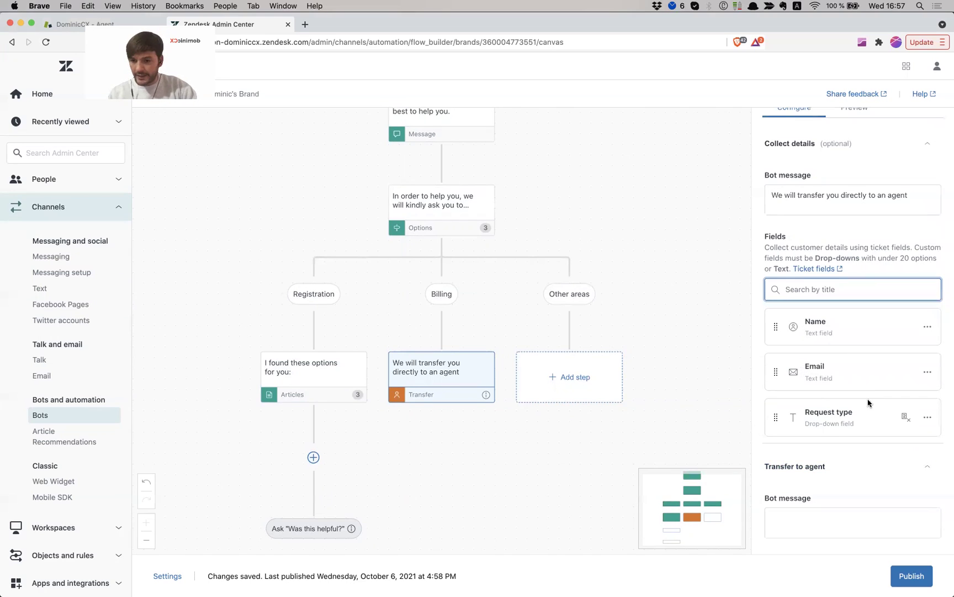
Set the Transfer to agent bot message to 'An agent will be right with you'
scroll(845, 463, down, 2)
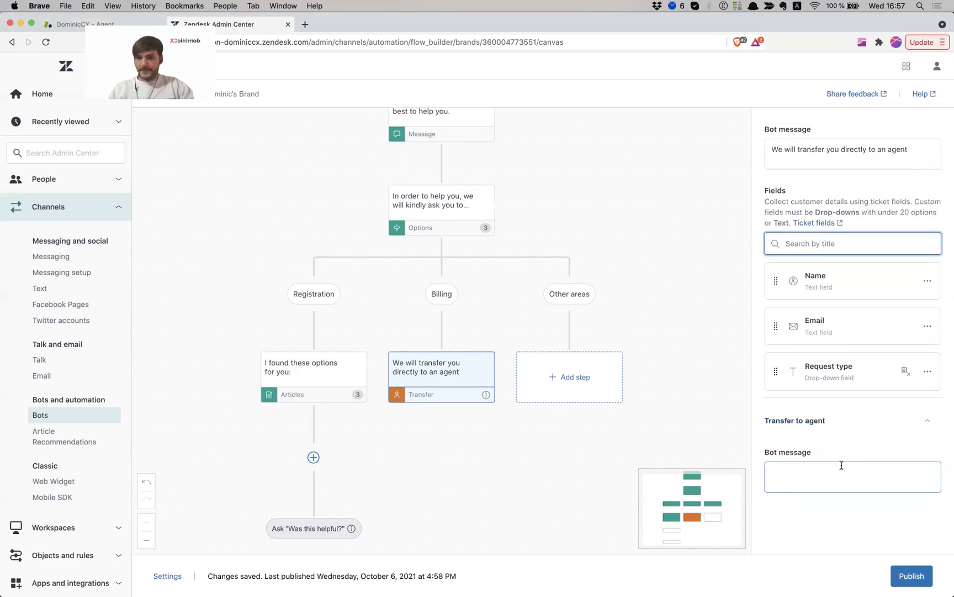
click(841, 465)
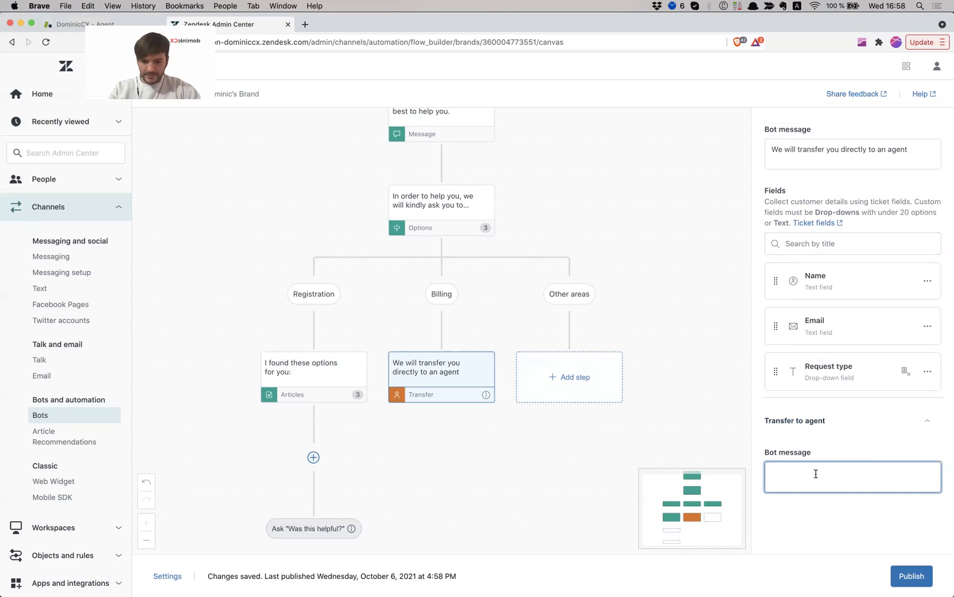
text(An agent w)
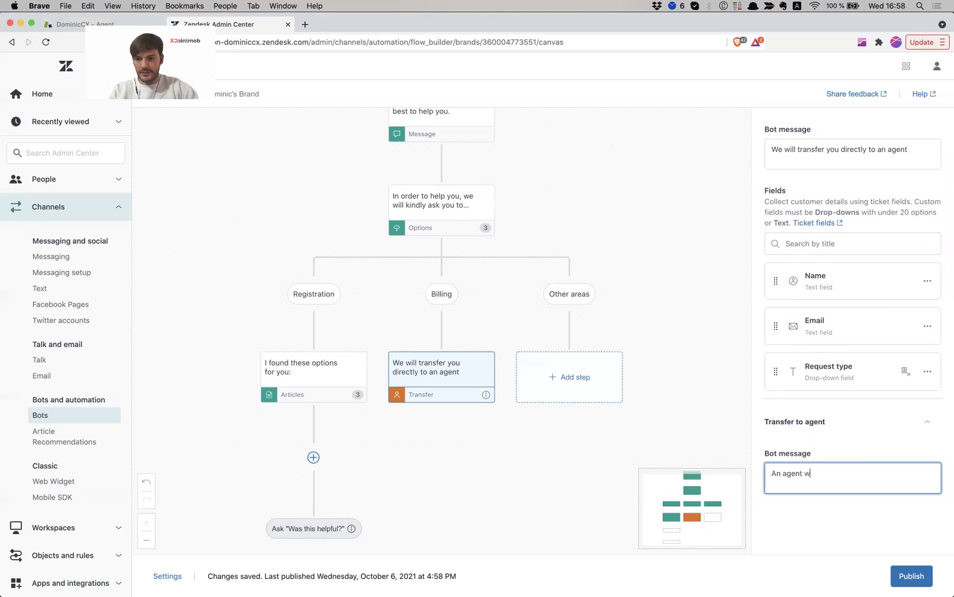
text(ill be)
key(BackSpace)
key(BackSpace)
key(BackSpace)
text(e)
key(BackSpace)
text(be right with)
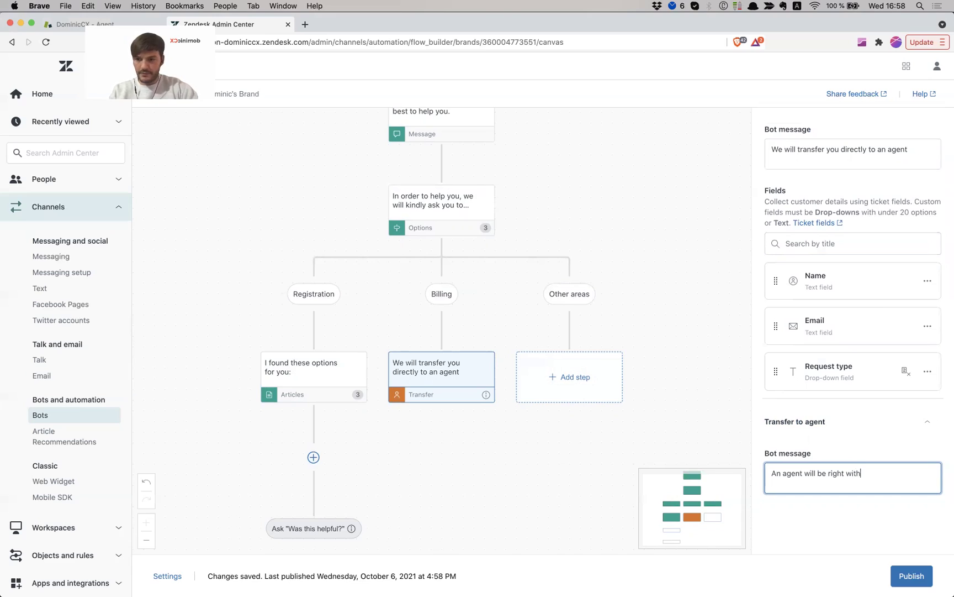
text(you)
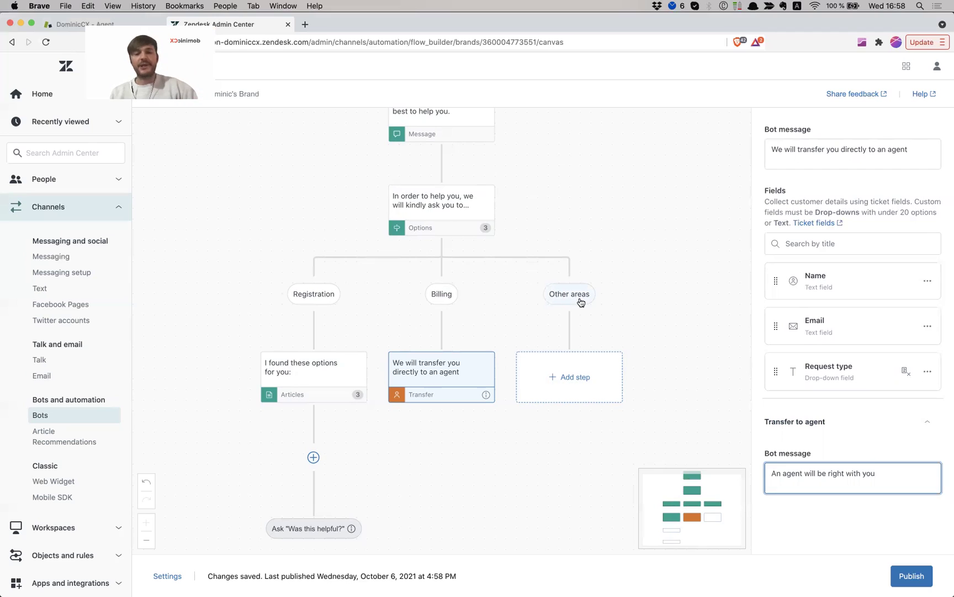
Add a send-message step under Other areas: 'In order to best help here, we will kindly ask you to fill in the form below'
click(567, 377)
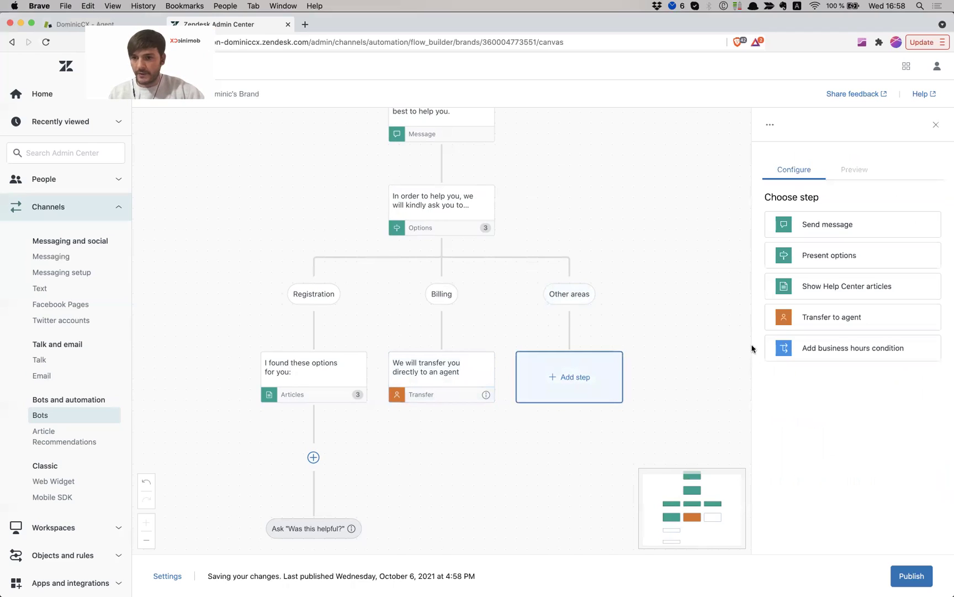
click(845, 224)
click(821, 227)
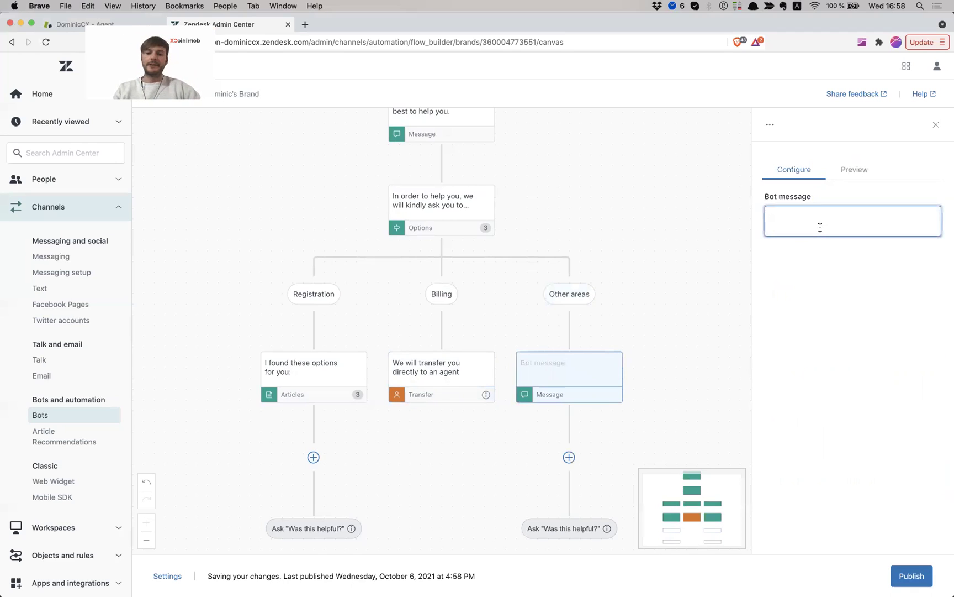
text(In order to best help here)
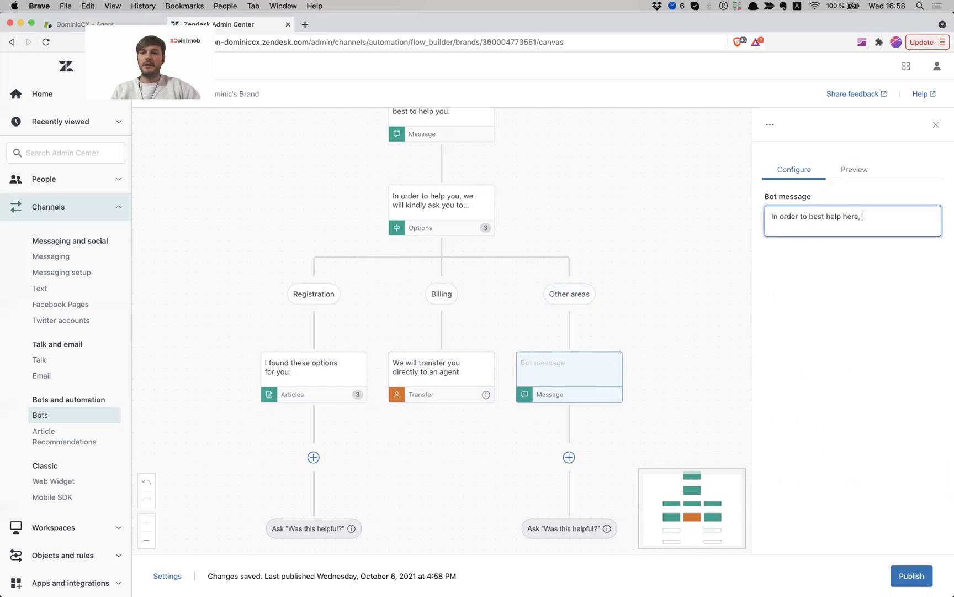
text(, we will kin)
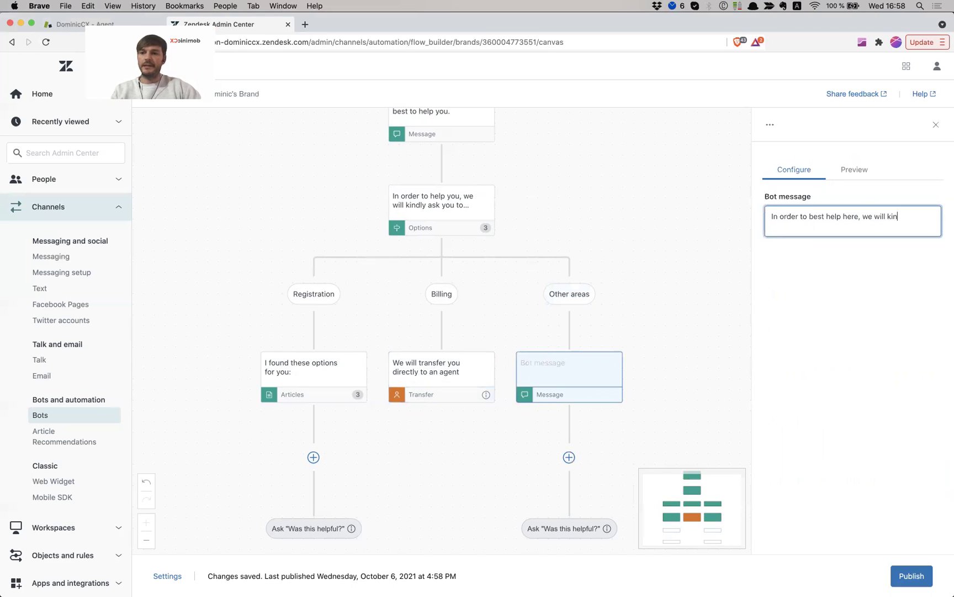
text(dly ask you to )
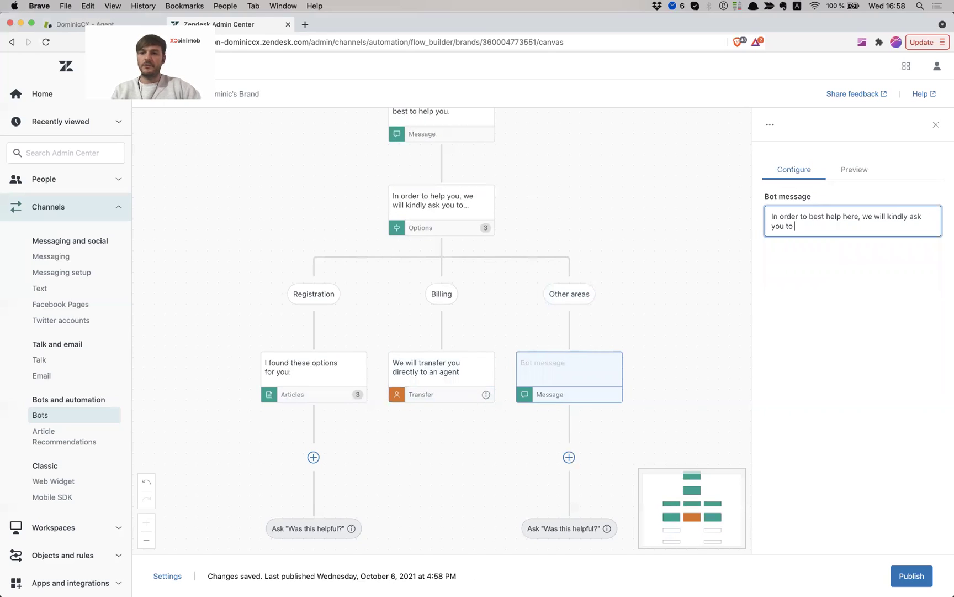
text(fill in th)
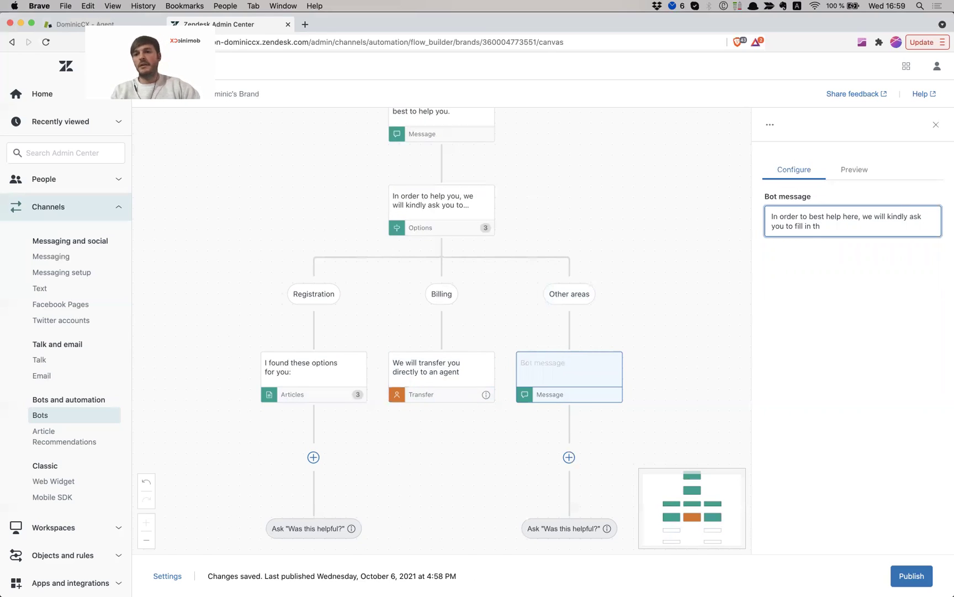
text(e form below:)
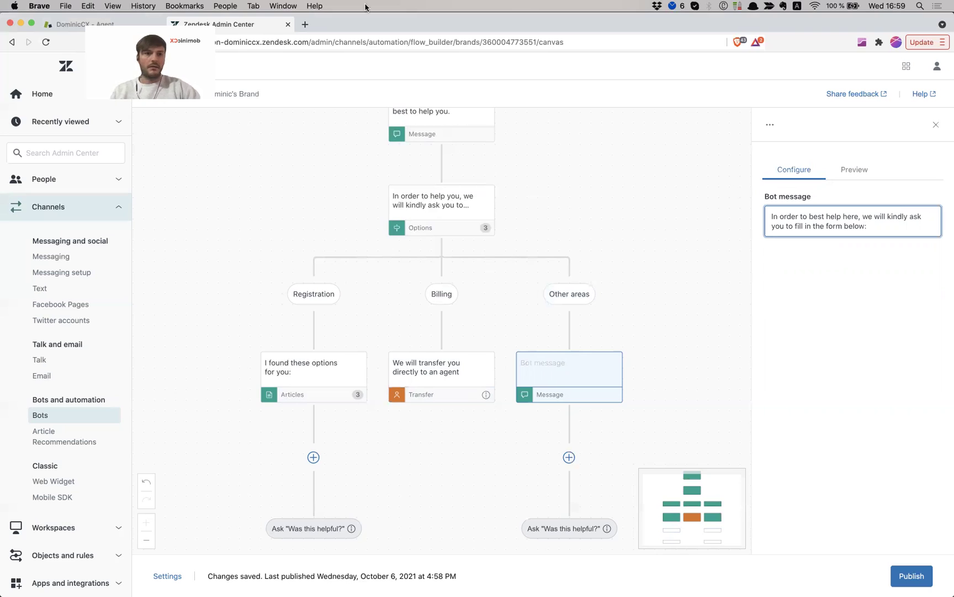
Load the /hc Help Center in a new tab, open Submit a request, and copy its URL
click(305, 25)
text(con)
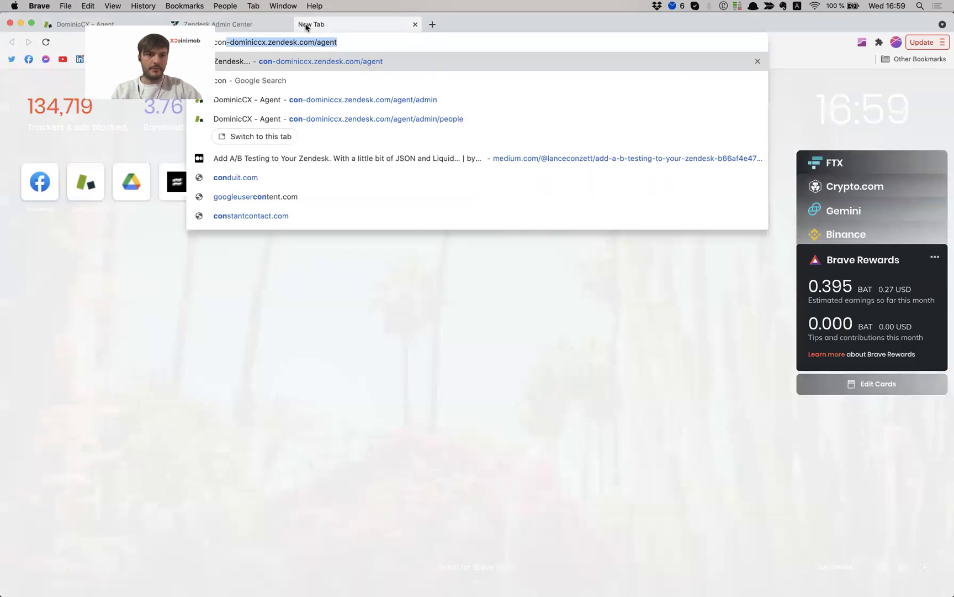
key(Right)
key(BackSpace)
key(BackSpace)
key(BackSpace)
key(BackSpace)
key(BackSpace)
text(hc)
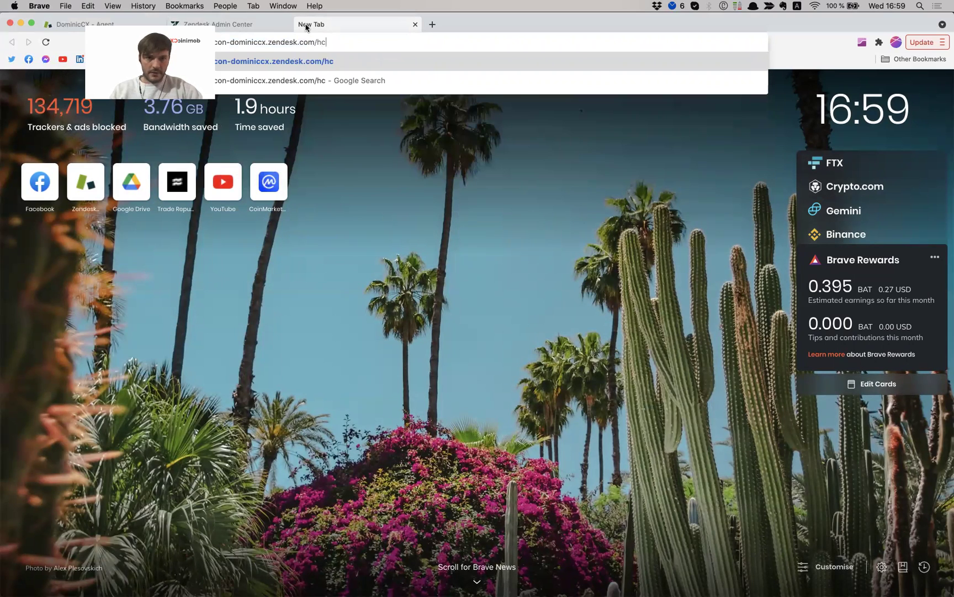
key(Return)
click(326, 44)
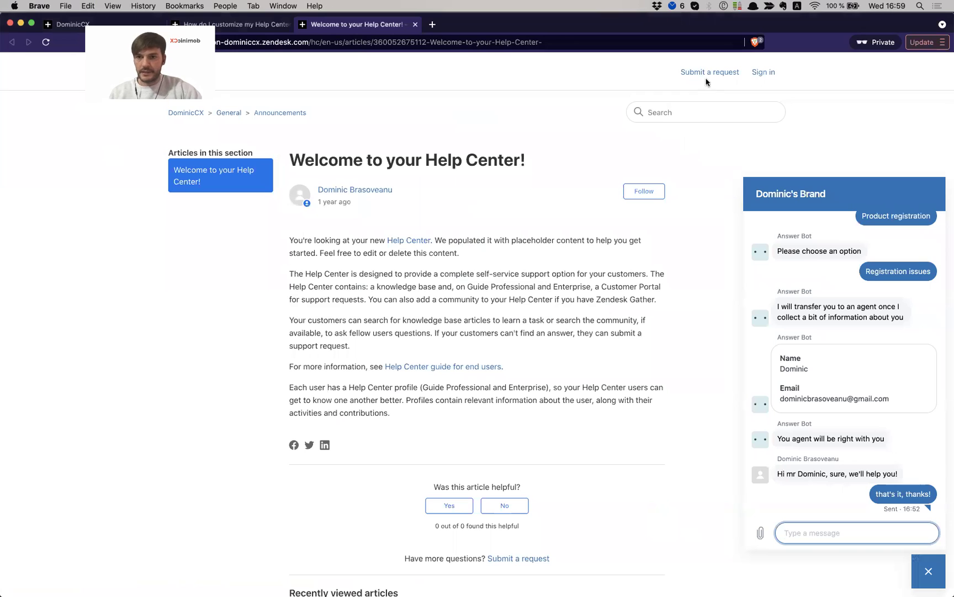
click(710, 77)
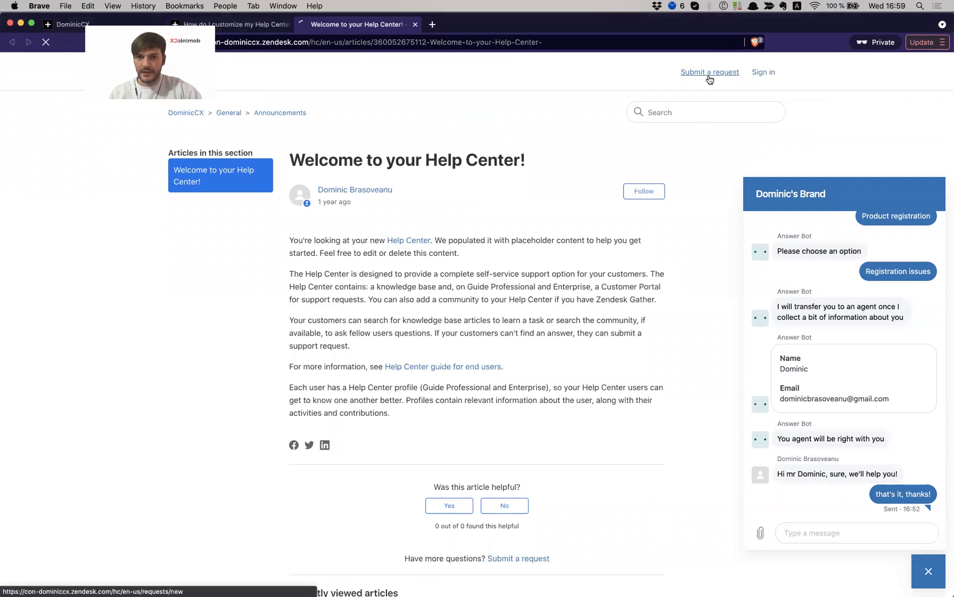
click(334, 43)
key(super+c)
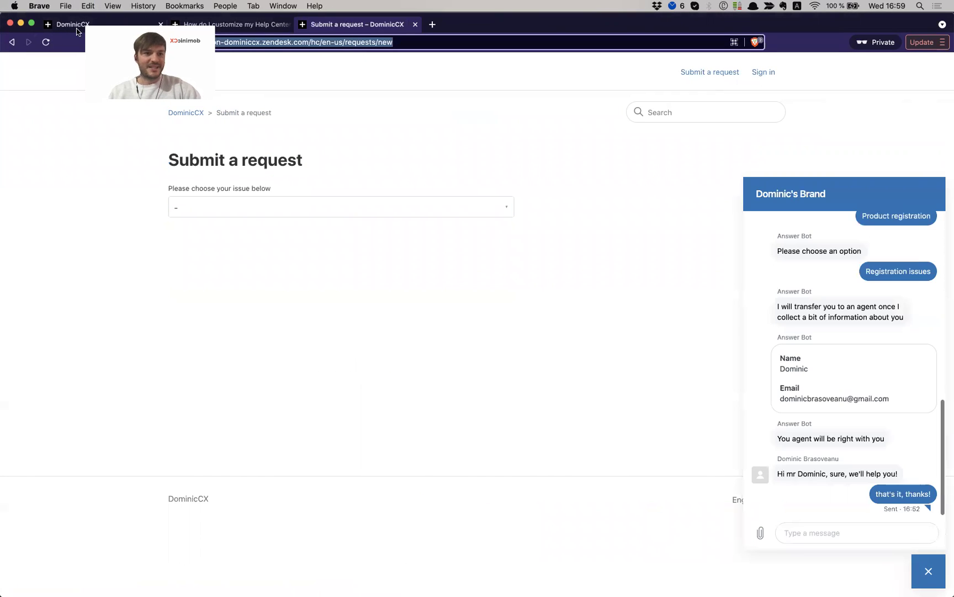
key(super+shift+w)
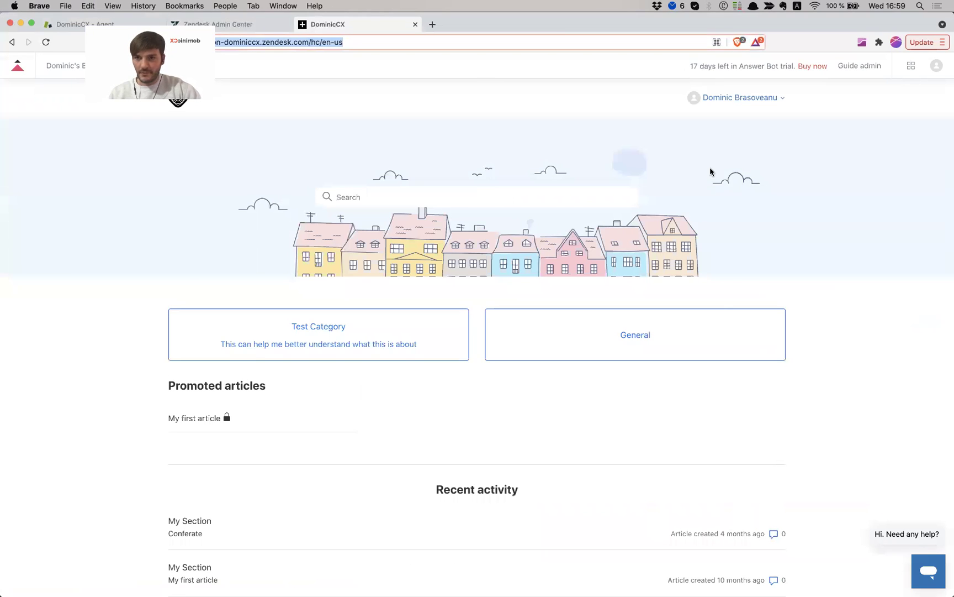
Paste the request form link into the Other areas message and insert 'take 2 minutes of your time to' before 'fill'
click(250, 25)
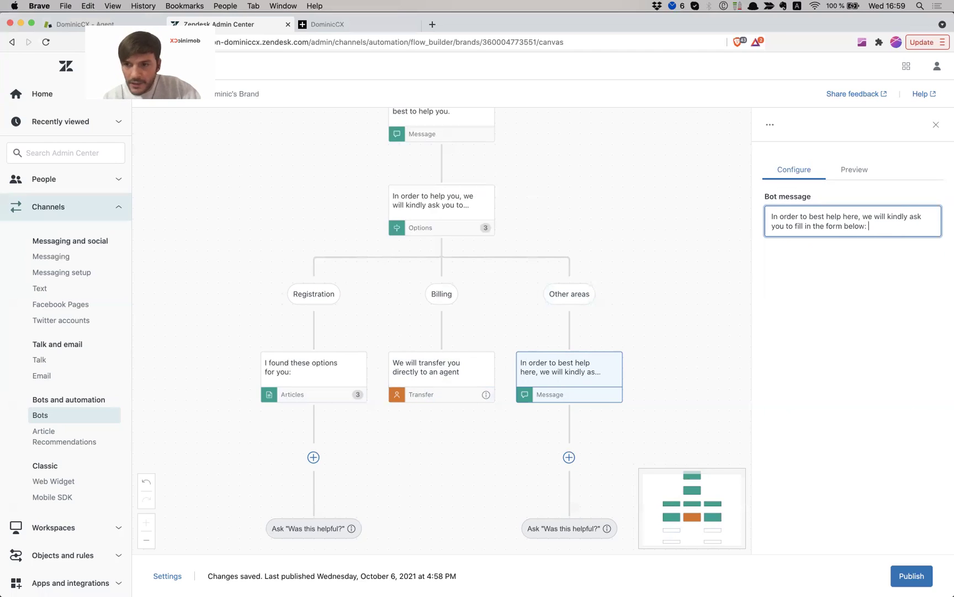
key(super+v)
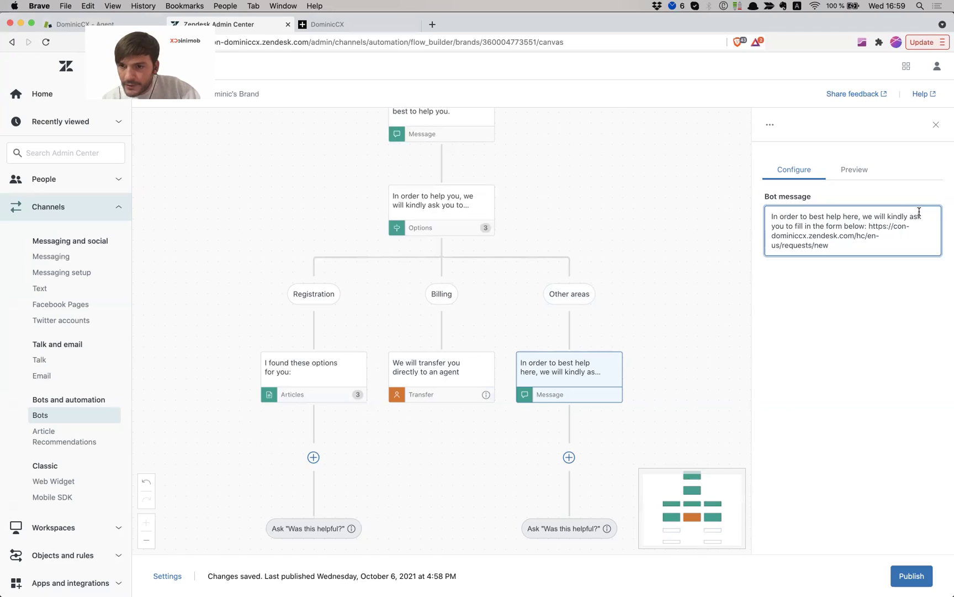
click(795, 225)
text(take 2 min)
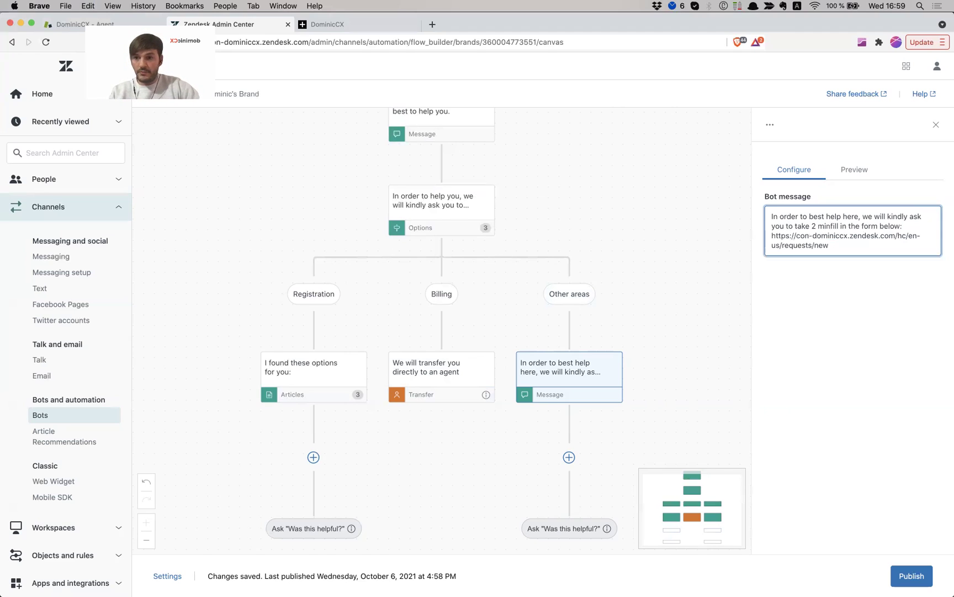
text(utes of your ti)
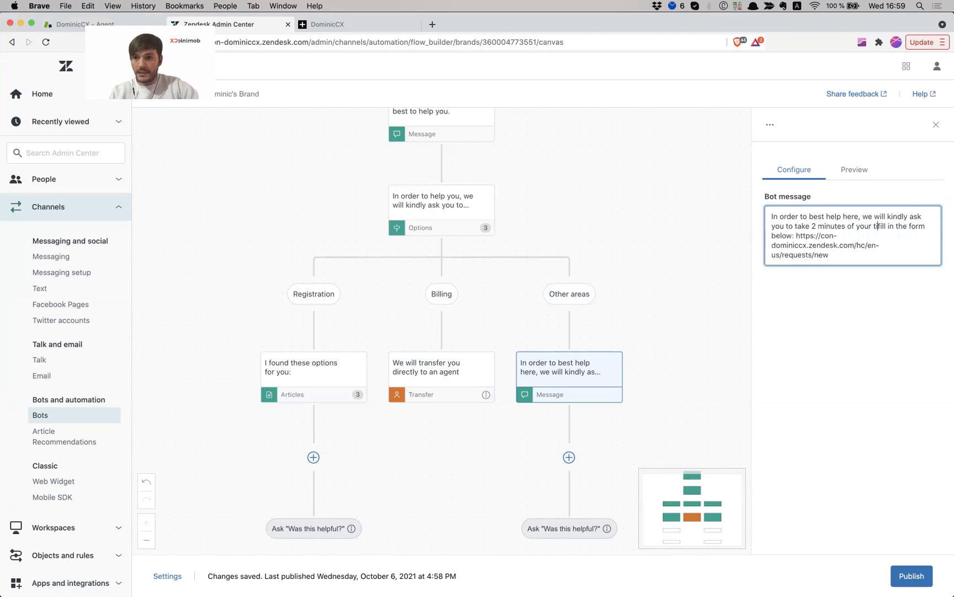
text(me to)
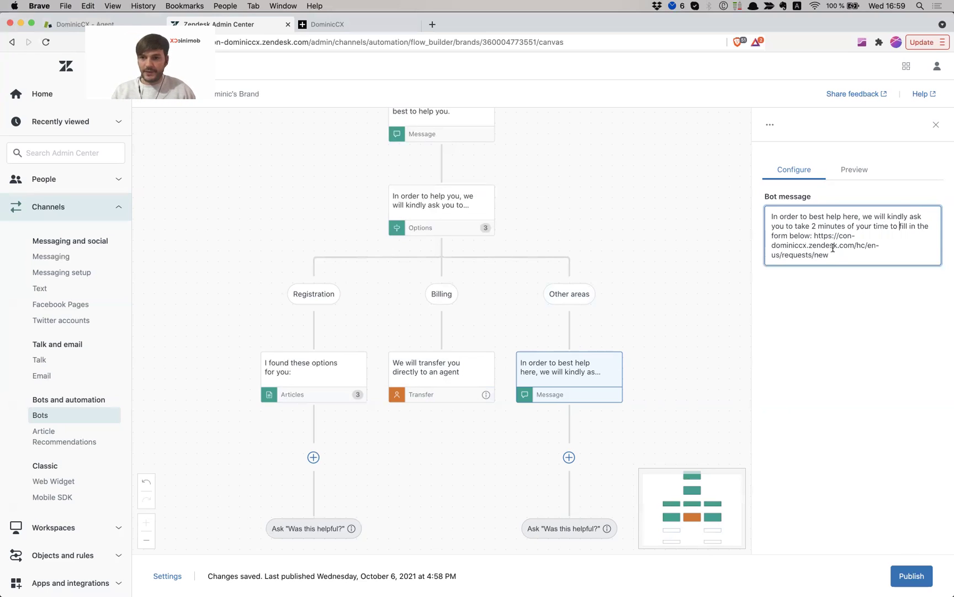
scroll(508, 222, up, 3)
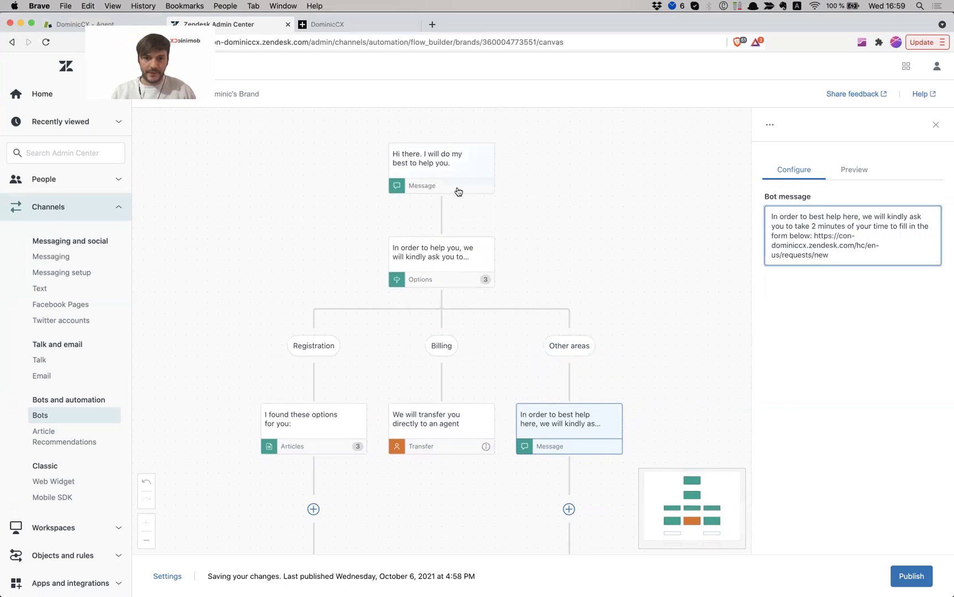
Preview the flow, answer Registration to see 'I found these options for you:' article cards, then publish
click(462, 183)
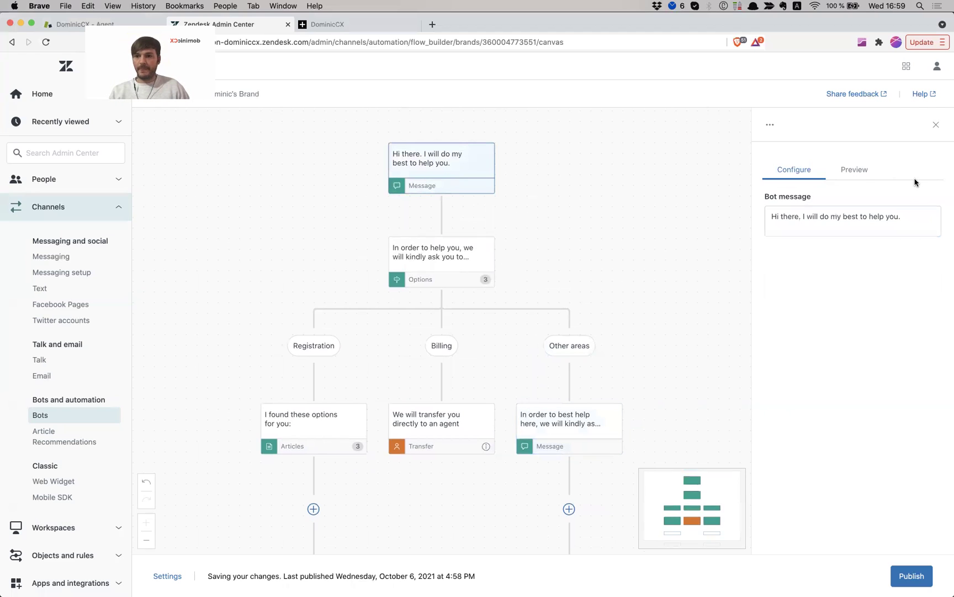
click(861, 175)
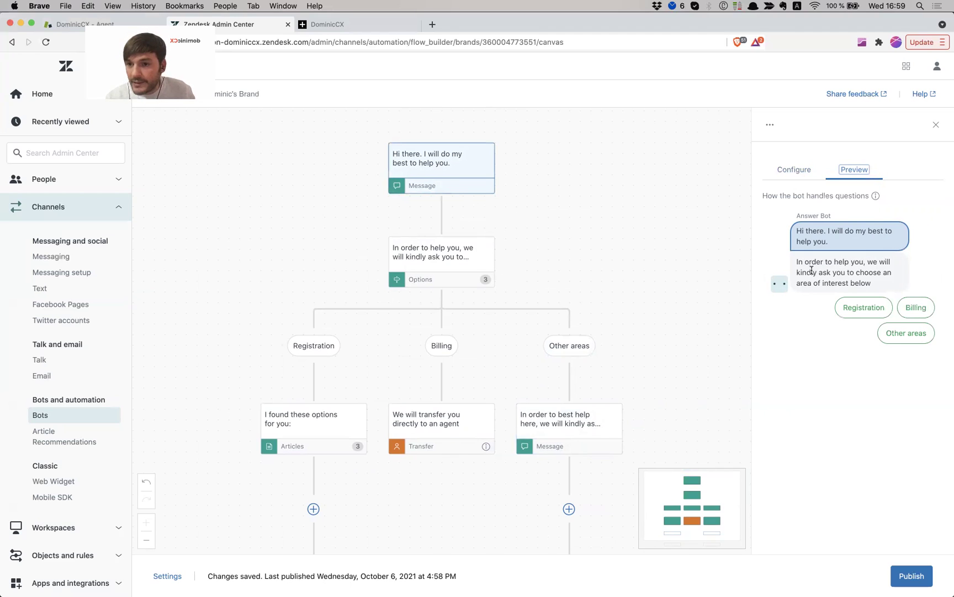
drag(814, 271, 868, 285)
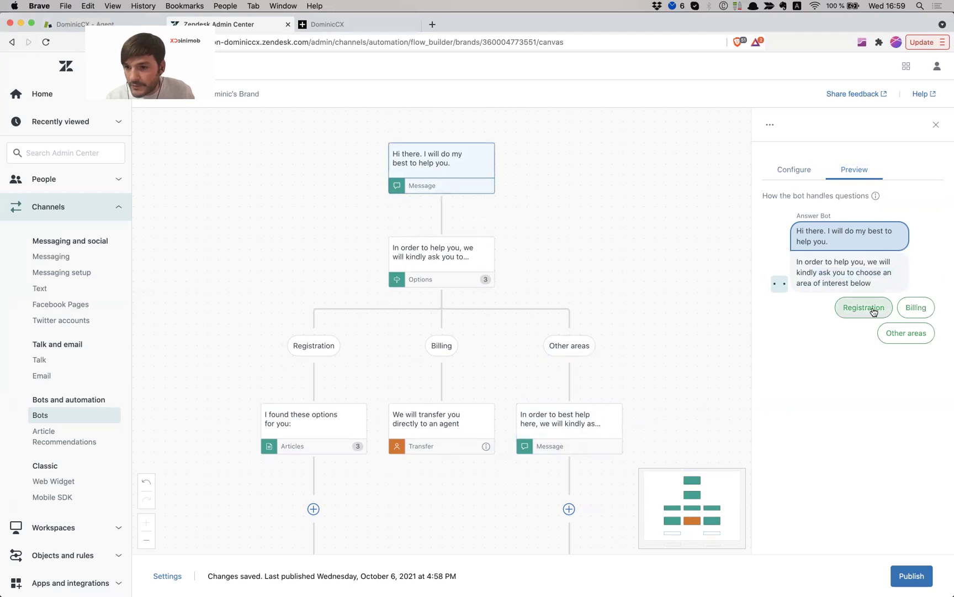
click(873, 309)
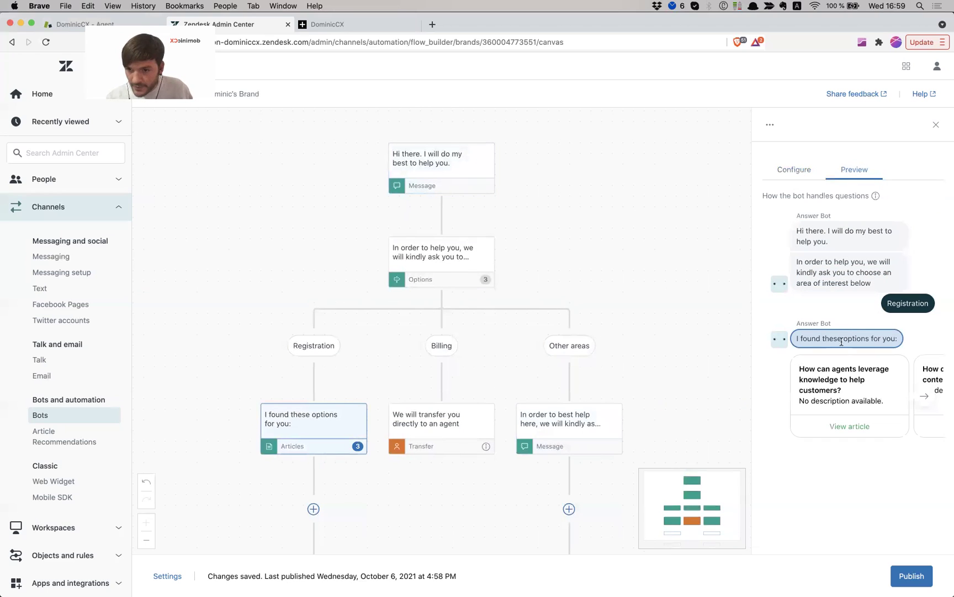
scroll(838, 396, right, 5)
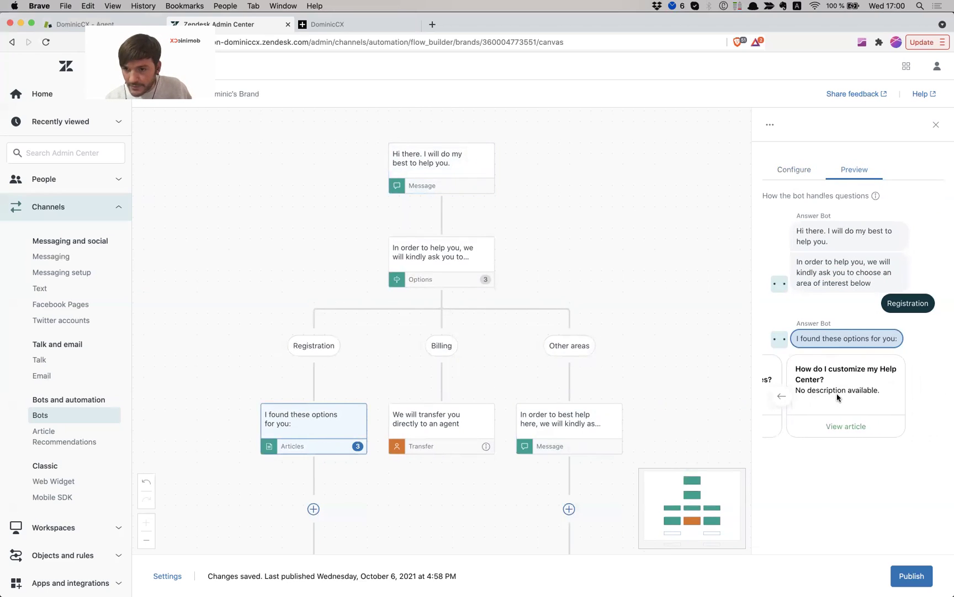
click(790, 170)
click(854, 169)
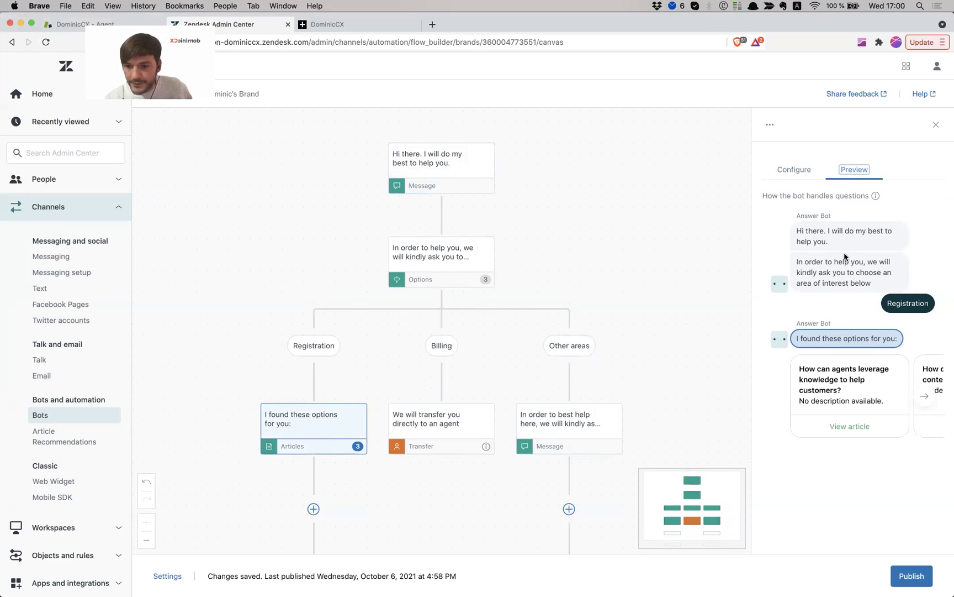
scroll(578, 325, down, 3)
scroll(591, 330, up, 3)
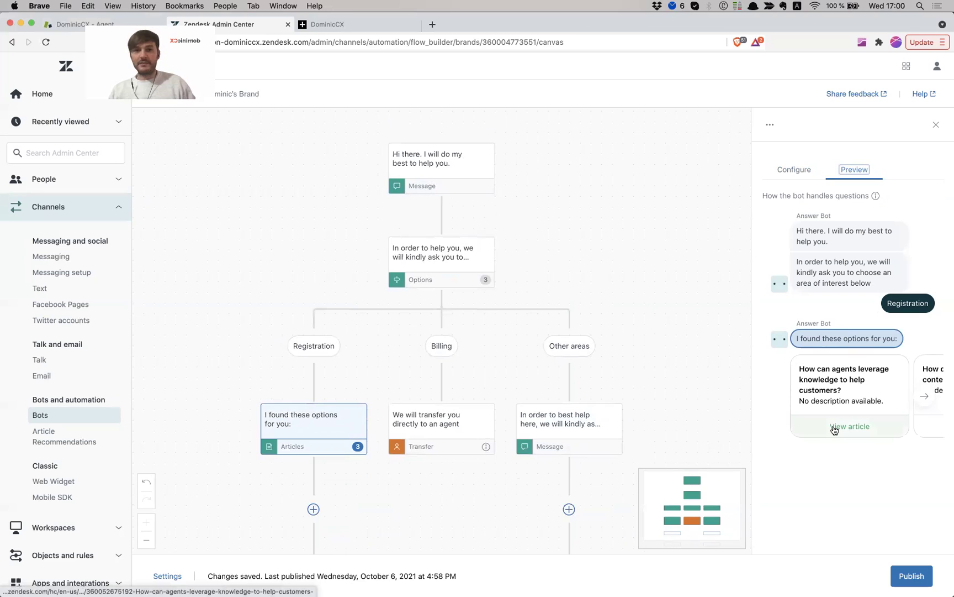
click(911, 576)
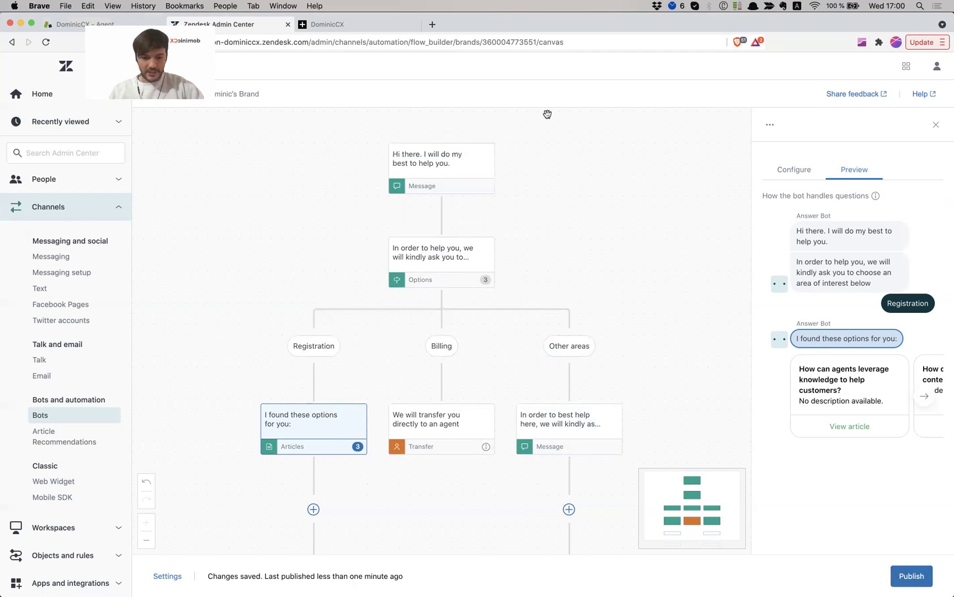
Copy the Help Center address and load it in a fresh private browser window
key(super+grave)
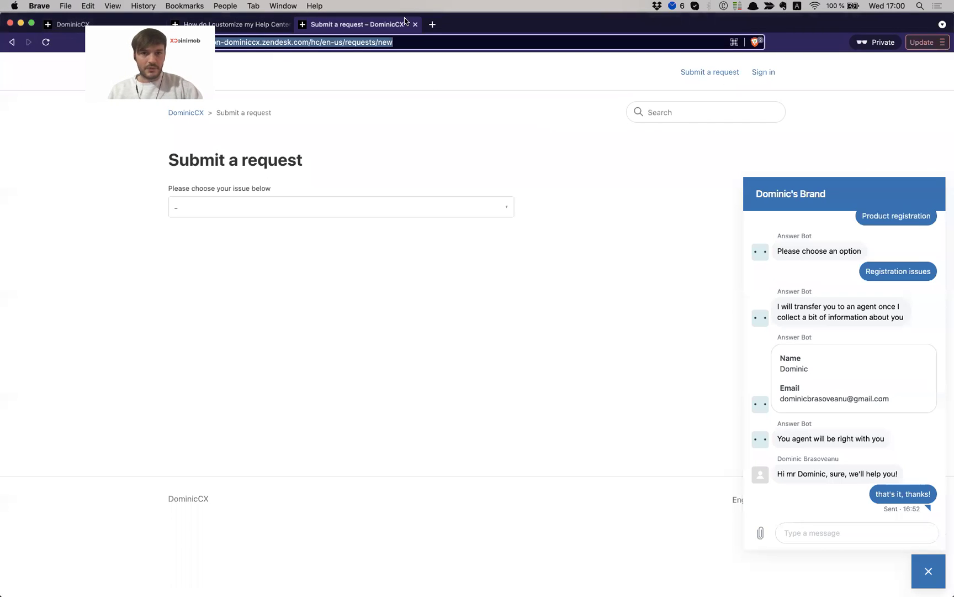
click(415, 24)
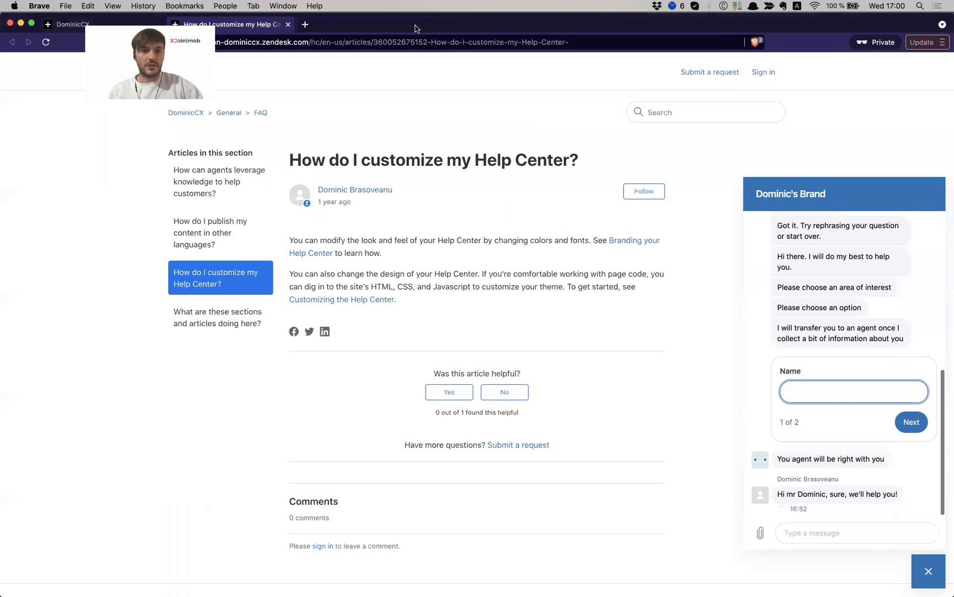
click(290, 24)
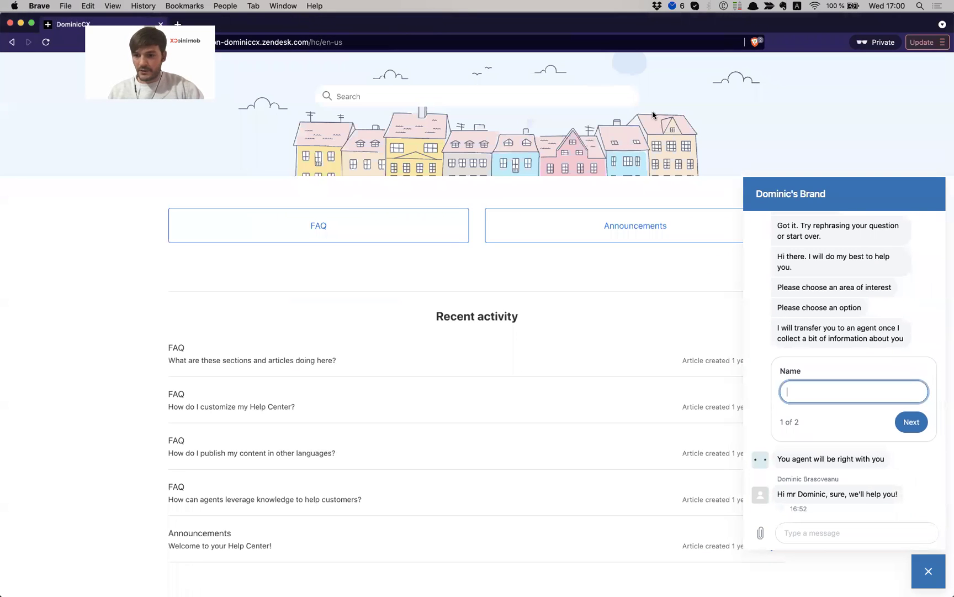
click(330, 42)
key(super+grave)
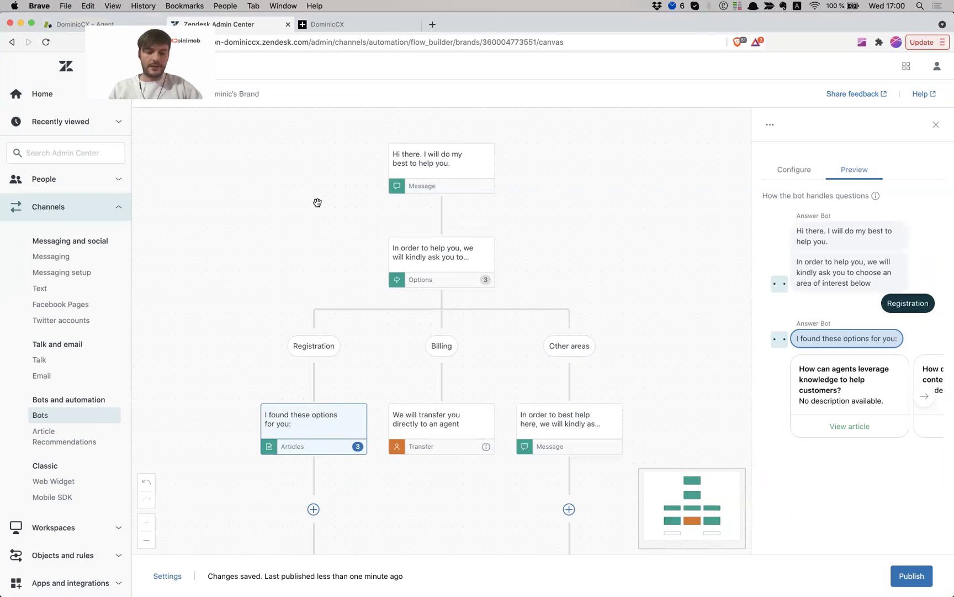
key(super+shift+n)
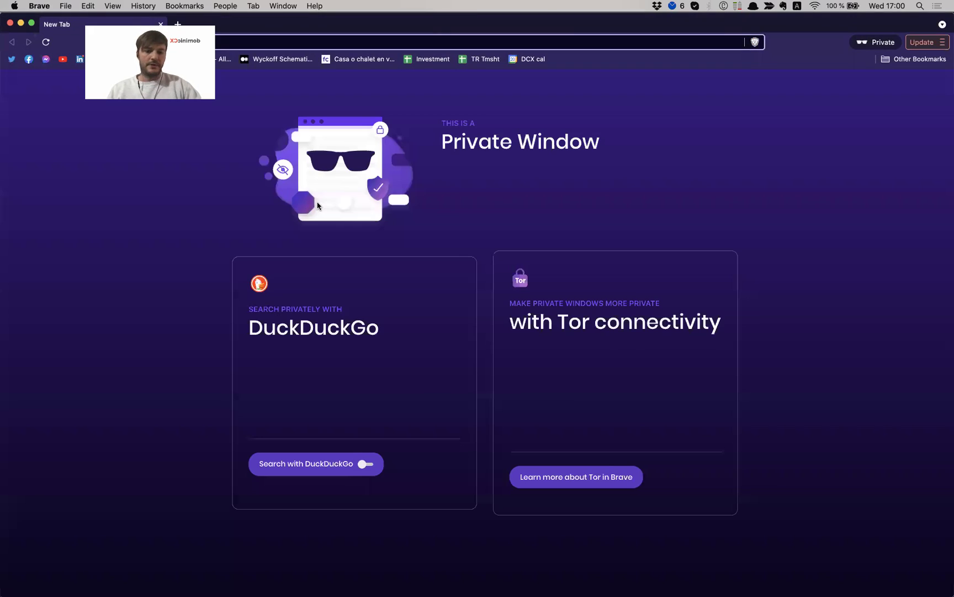
text(https://con-dominiccx.zendesk.com/hc/en-us)
key(Return)
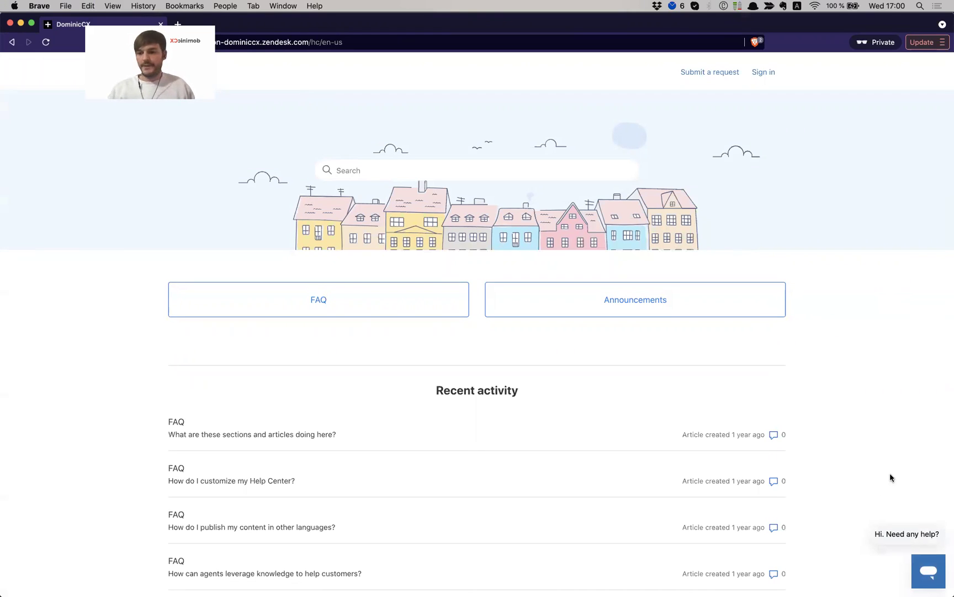
In the chat widget, choose Registration, open a suggested article, answer 'No, I still need help', and start over
click(920, 567)
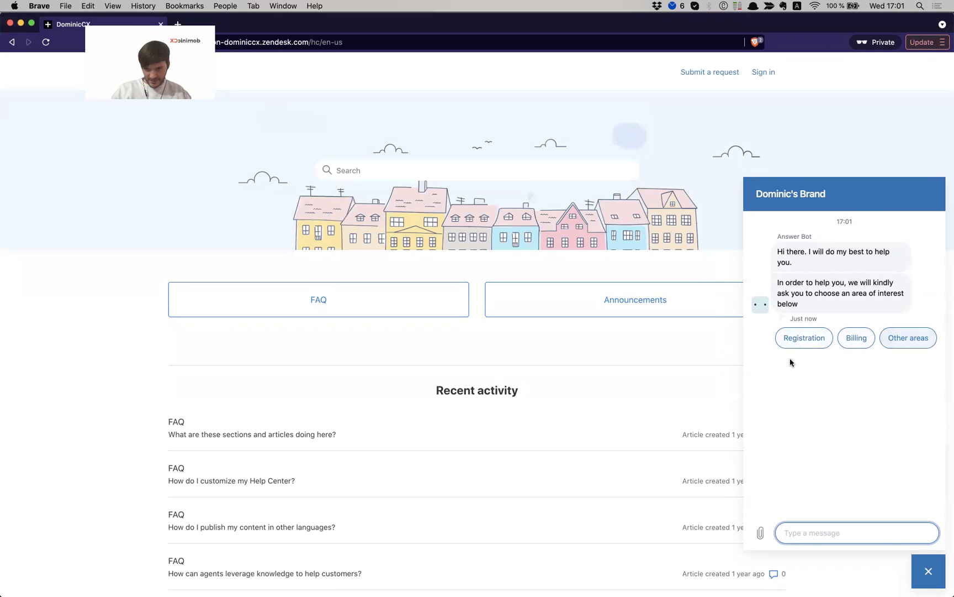
click(805, 345)
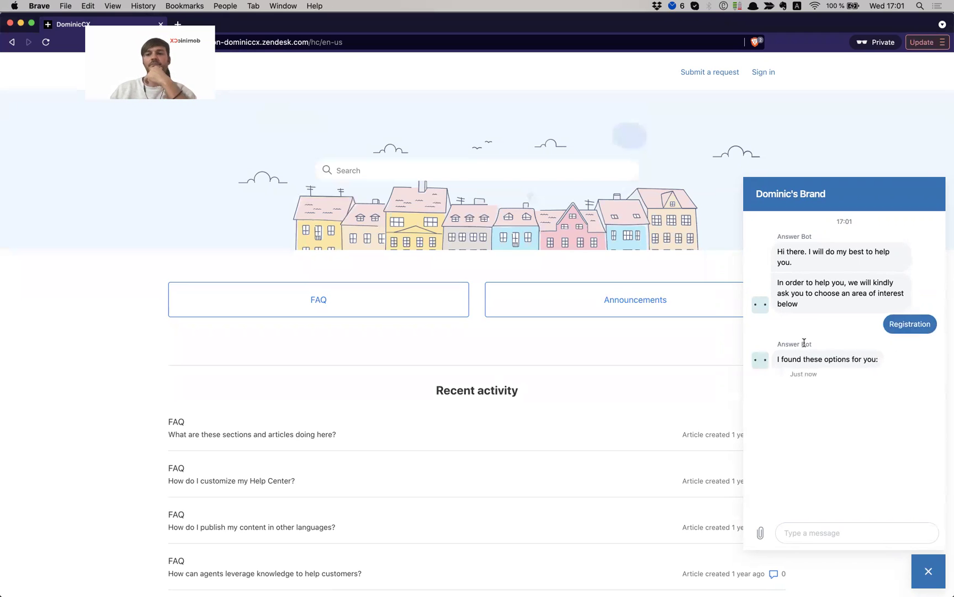
scroll(812, 425, right, 5)
click(826, 471)
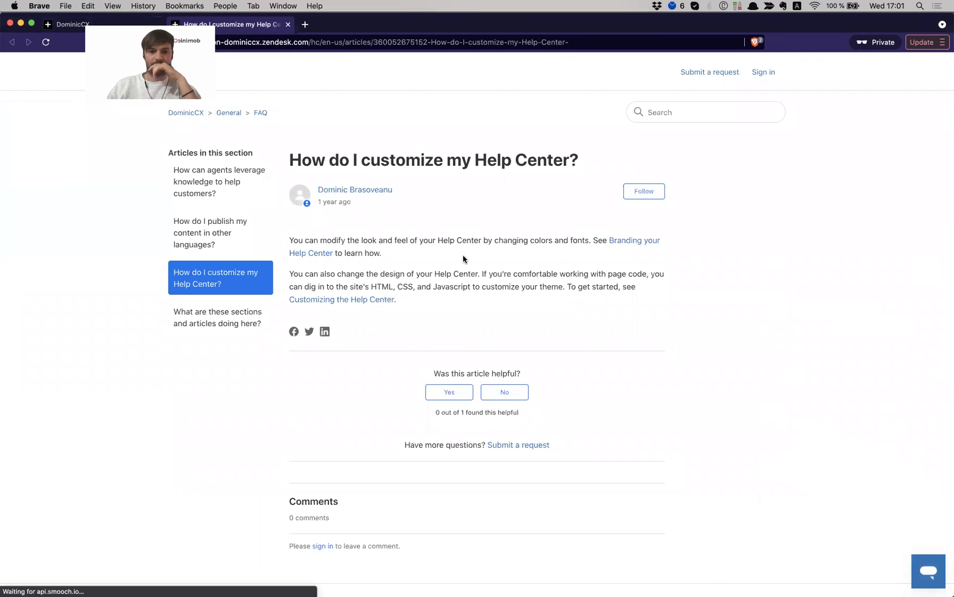
drag(290, 239, 408, 288)
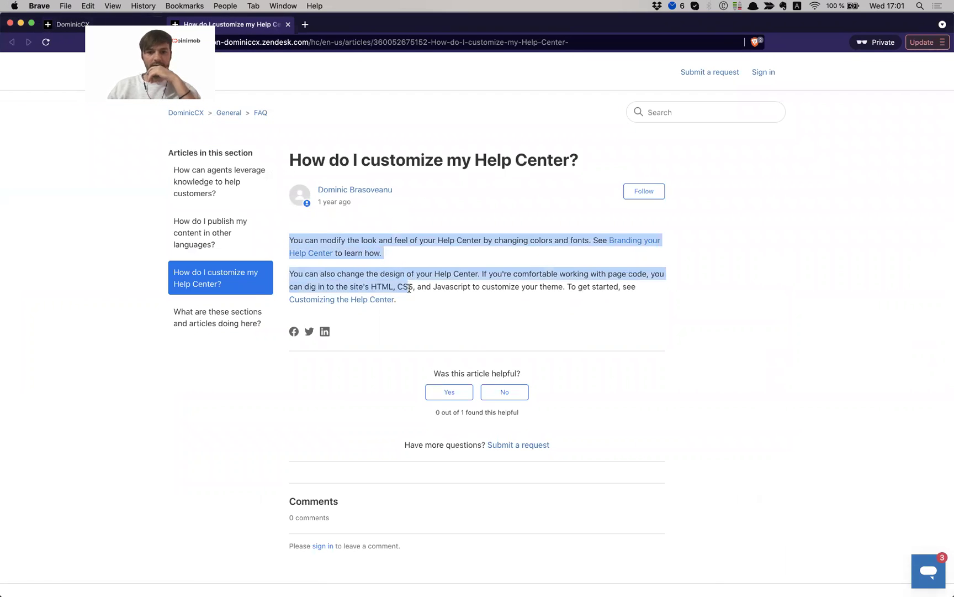
click(512, 284)
click(932, 583)
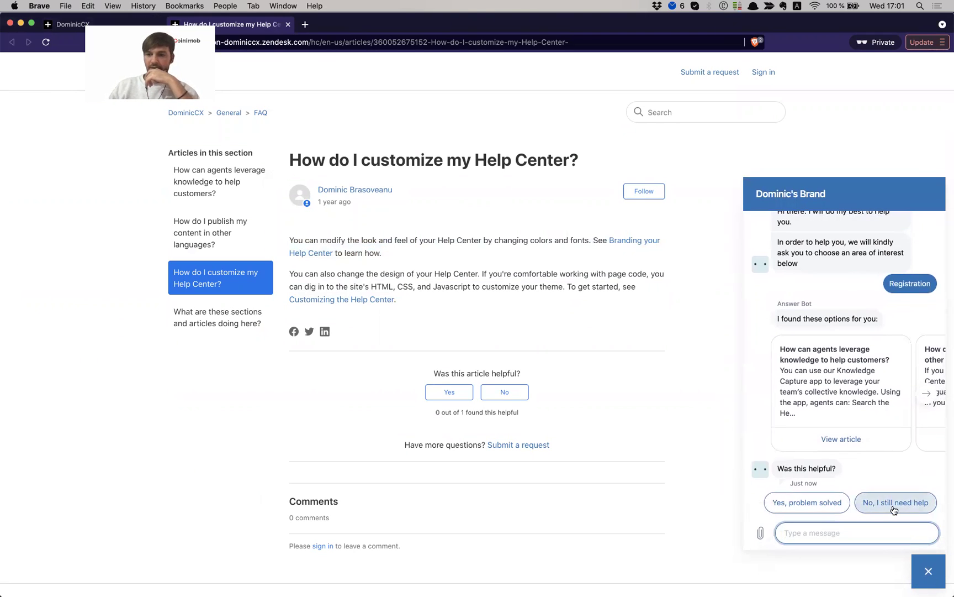
click(895, 503)
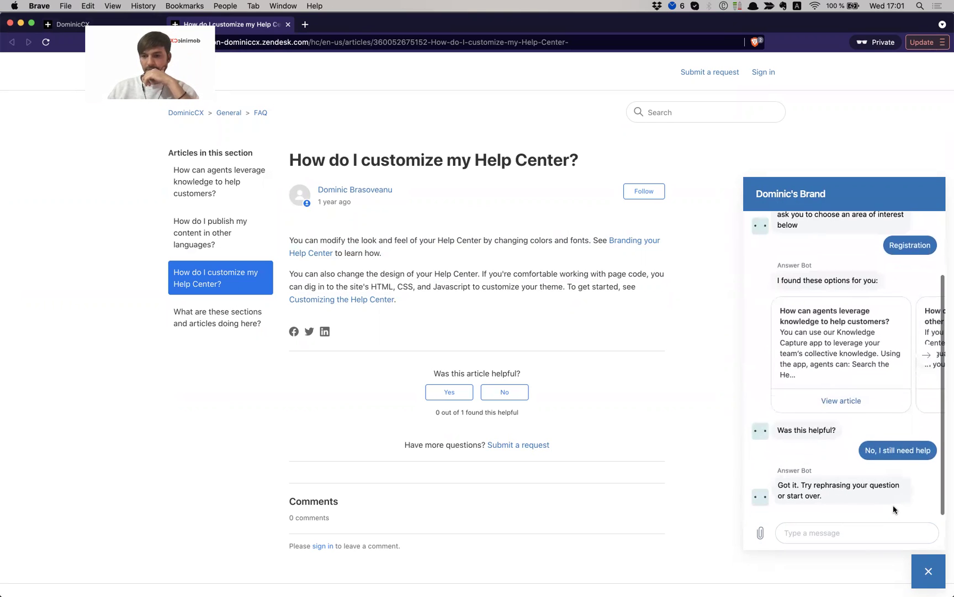
click(894, 508)
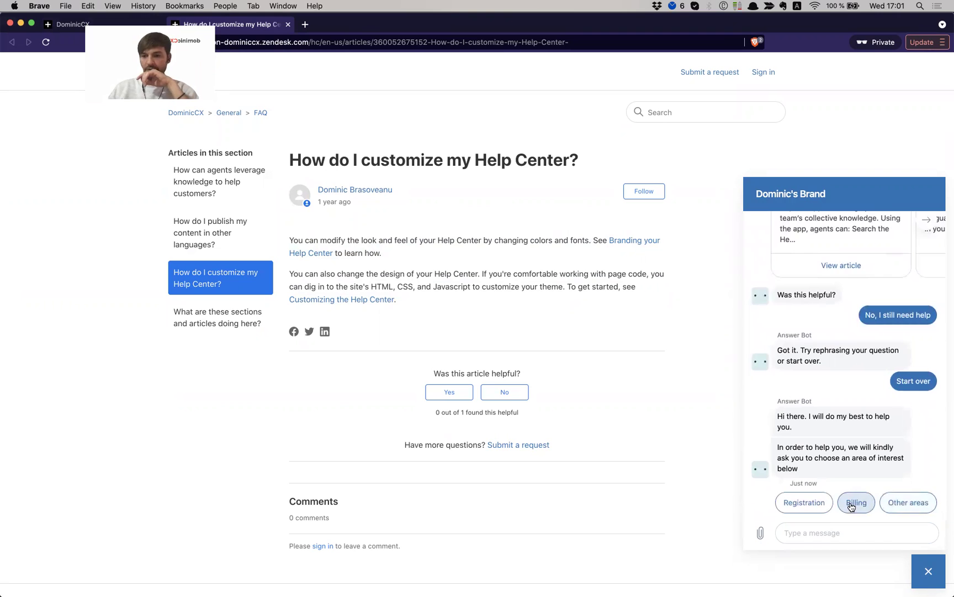
Choose Billing in the widget and enter the customer's name and e-mail in the form
click(851, 504)
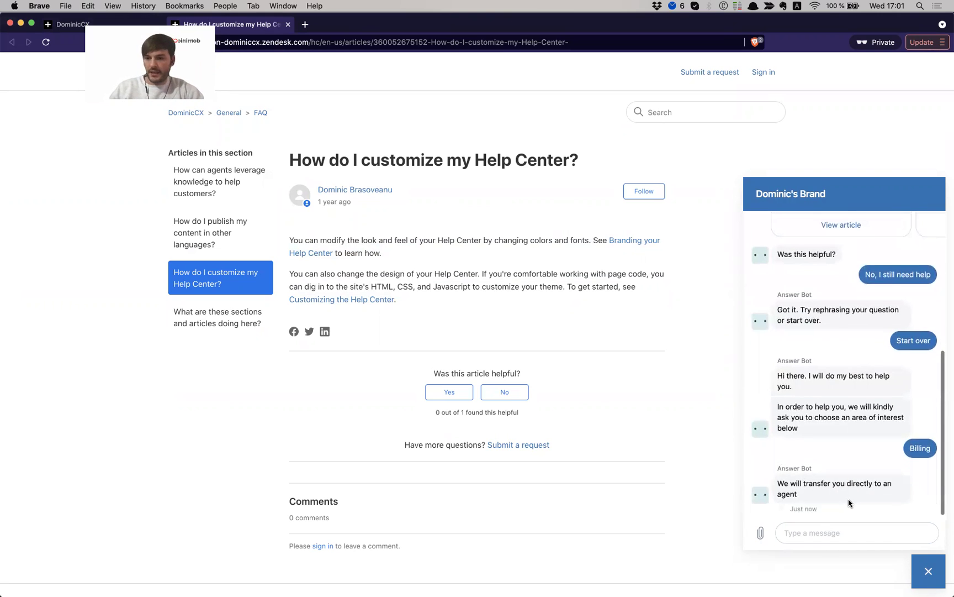
click(821, 467)
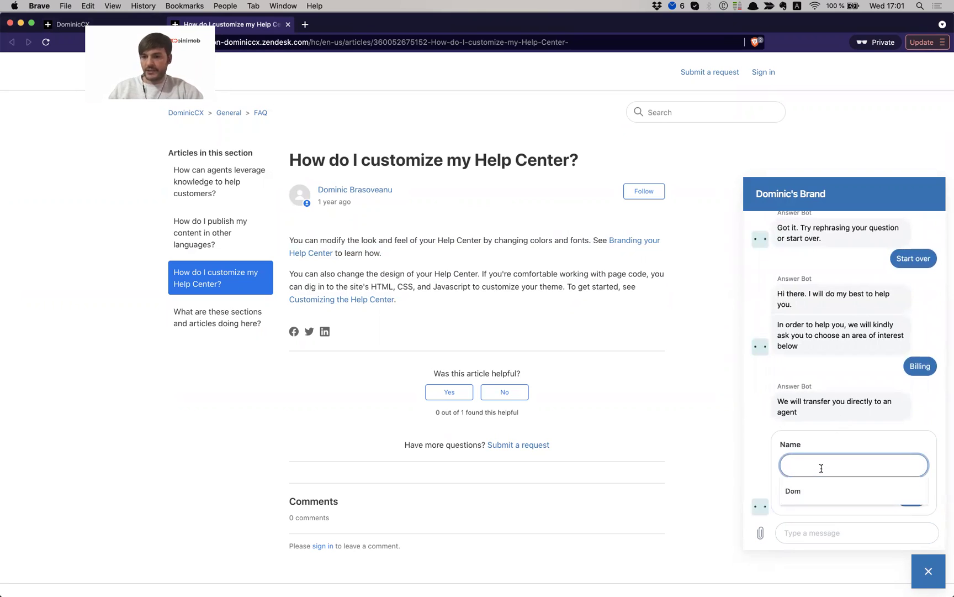
text(Dominic)
key(Return)
click(904, 495)
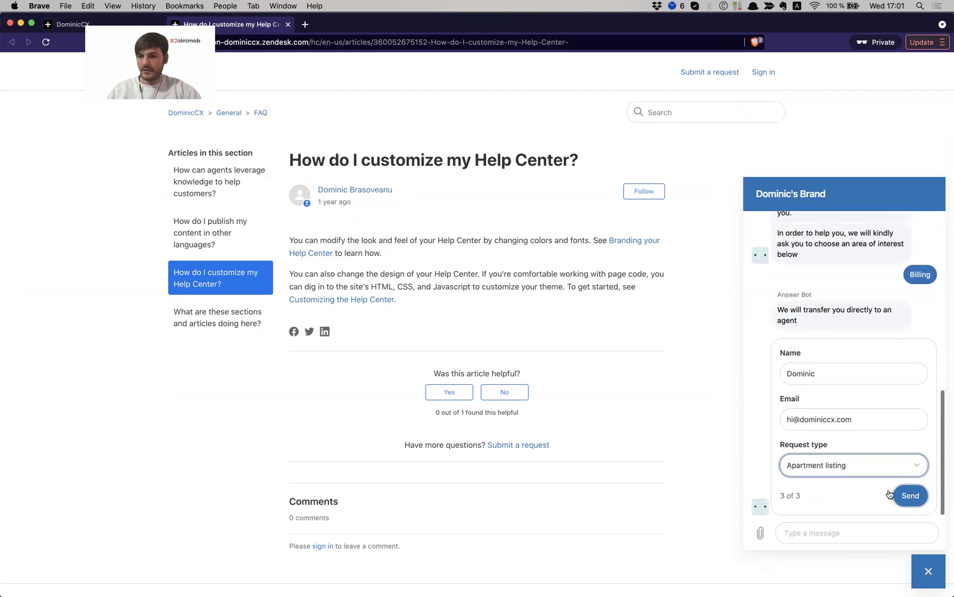
Set Request type to Repair, submit the form, and focus the widget's message box
click(839, 466)
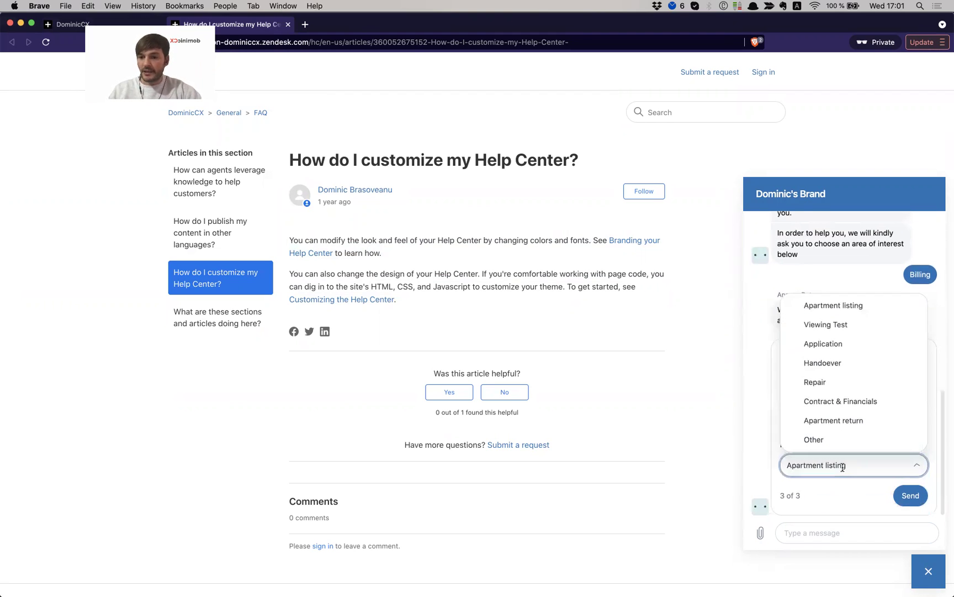
click(843, 384)
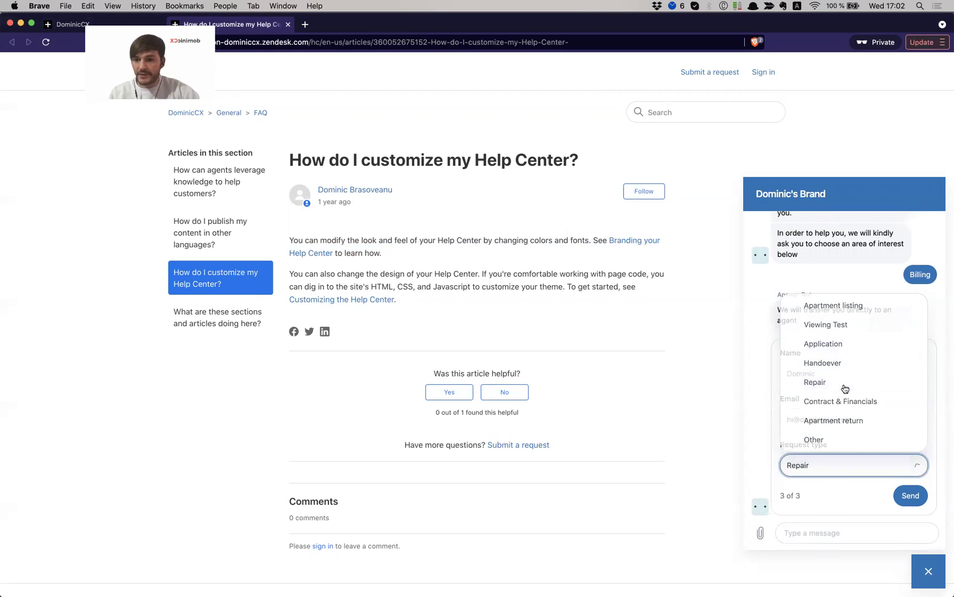
click(757, 422)
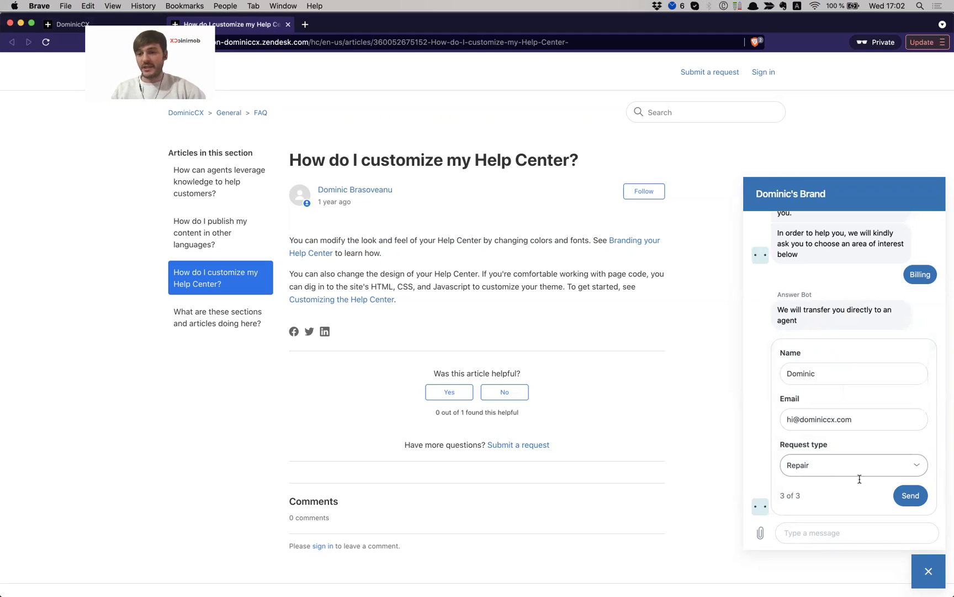
click(920, 495)
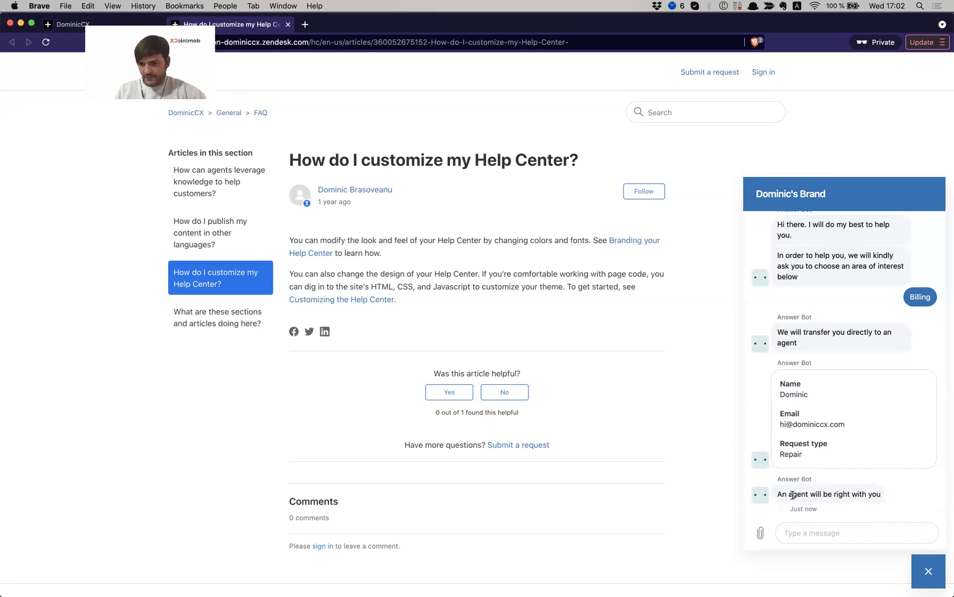
drag(792, 495, 883, 498)
click(844, 527)
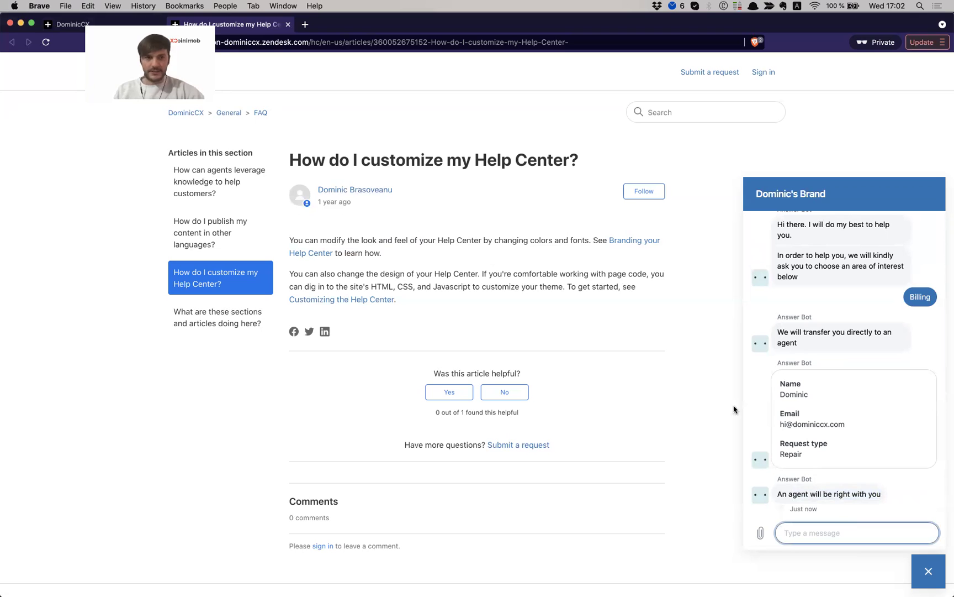
Accept the incoming chat from New chats and review ticket #337's bot messages and submitted form
key(super+grave)
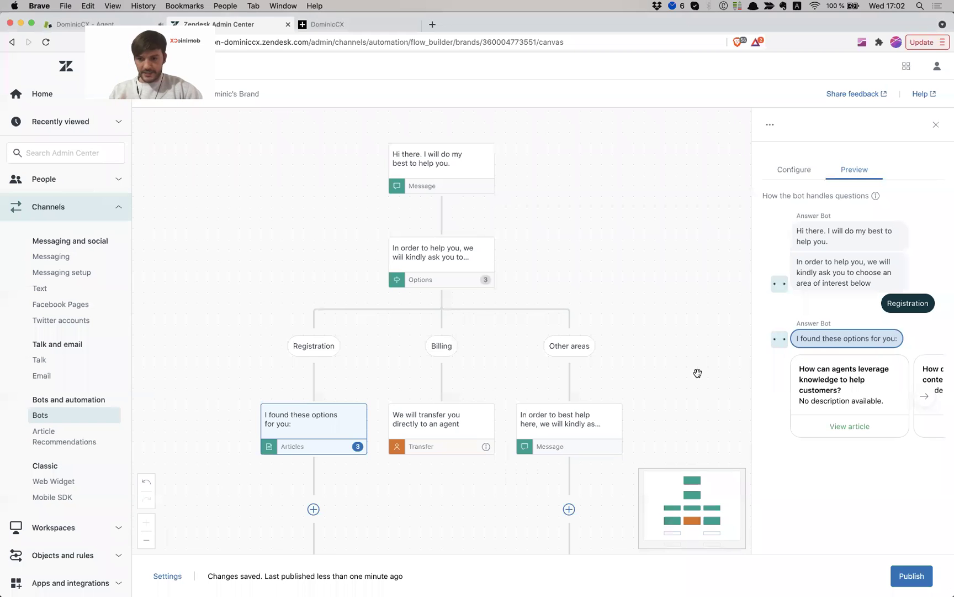
click(72, 24)
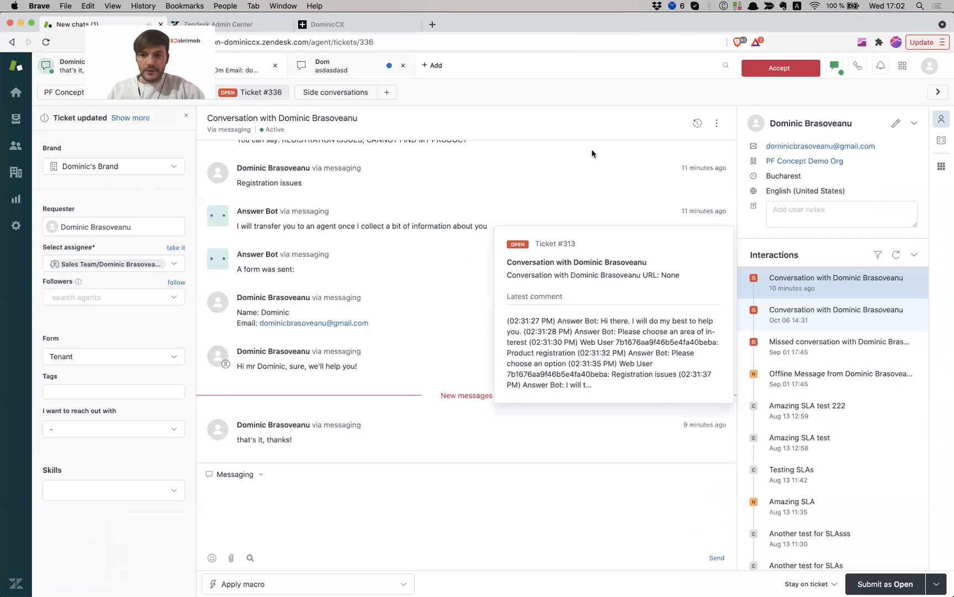
click(800, 67)
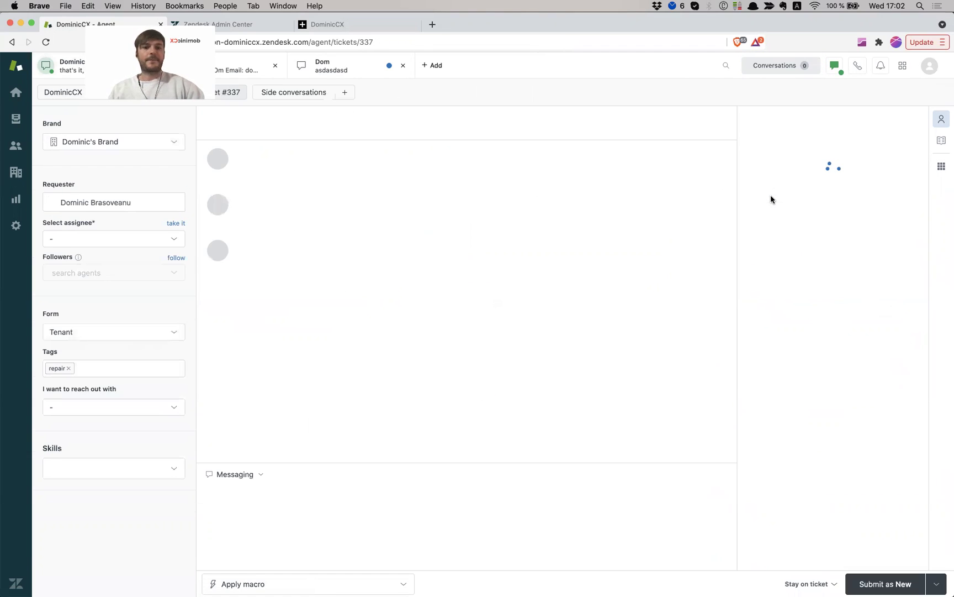
scroll(430, 390, up, 10)
scroll(430, 391, up, 5)
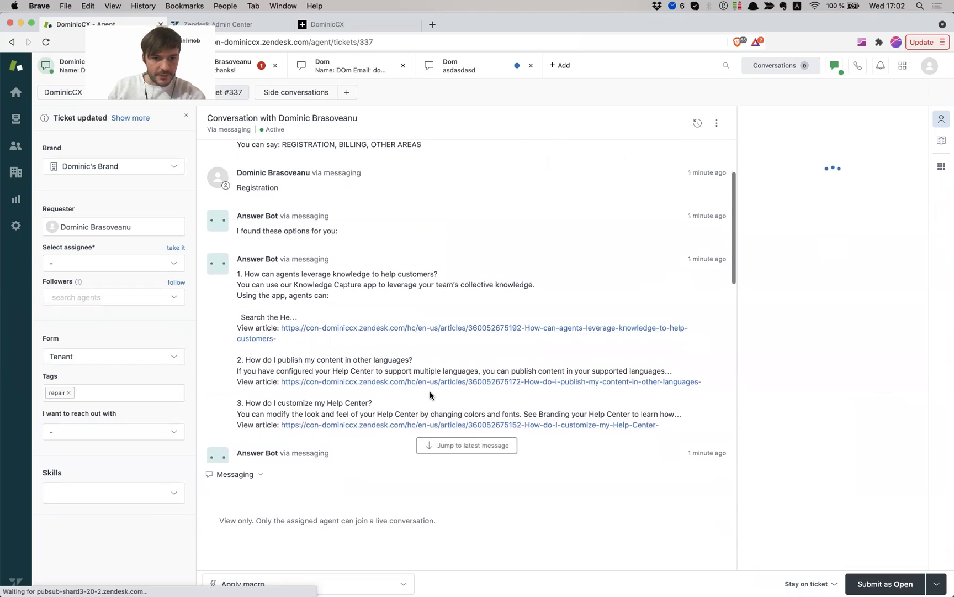
scroll(499, 340, down, 3)
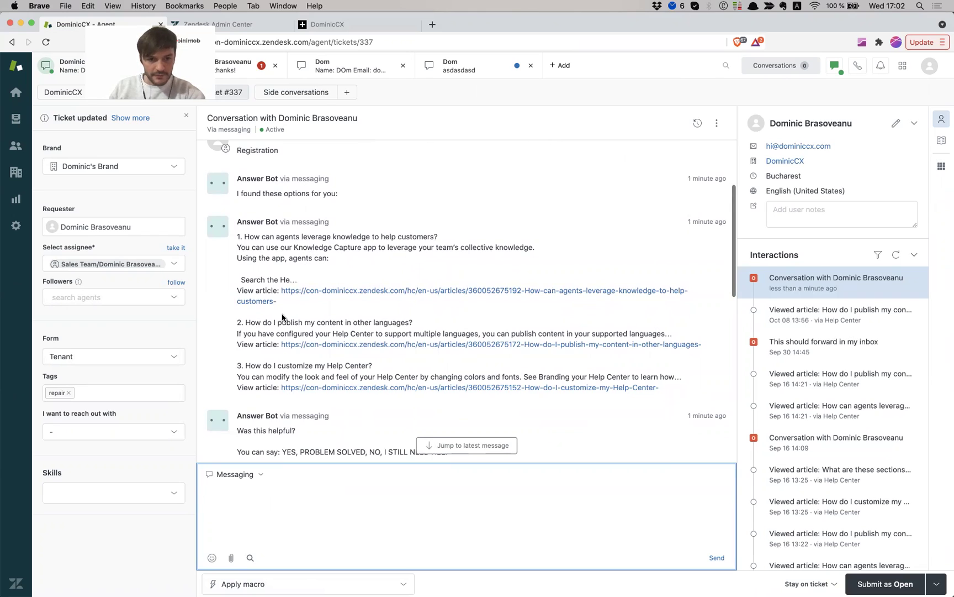
scroll(283, 324, down, 5)
scroll(283, 325, up, 2)
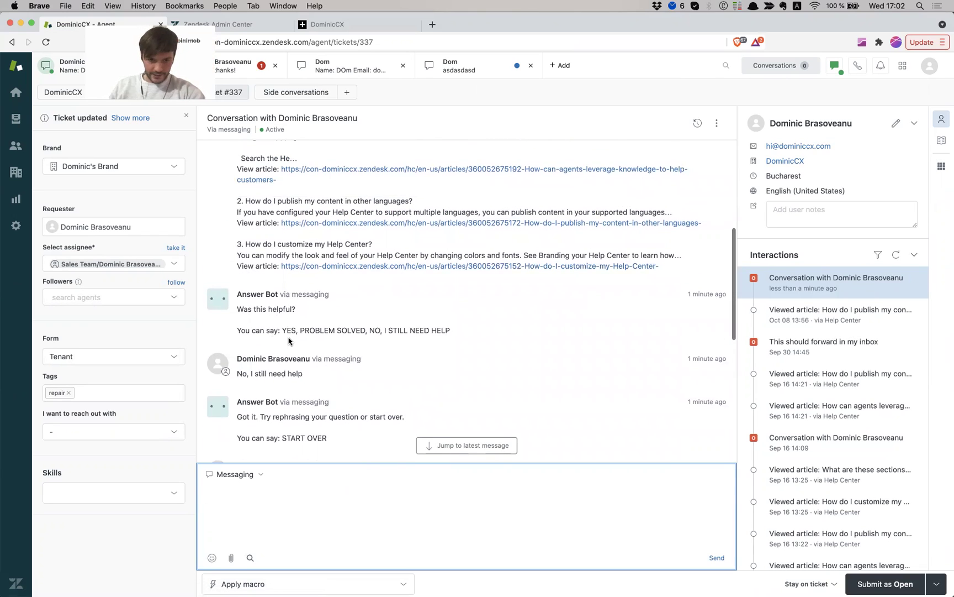
scroll(289, 339, down, 8)
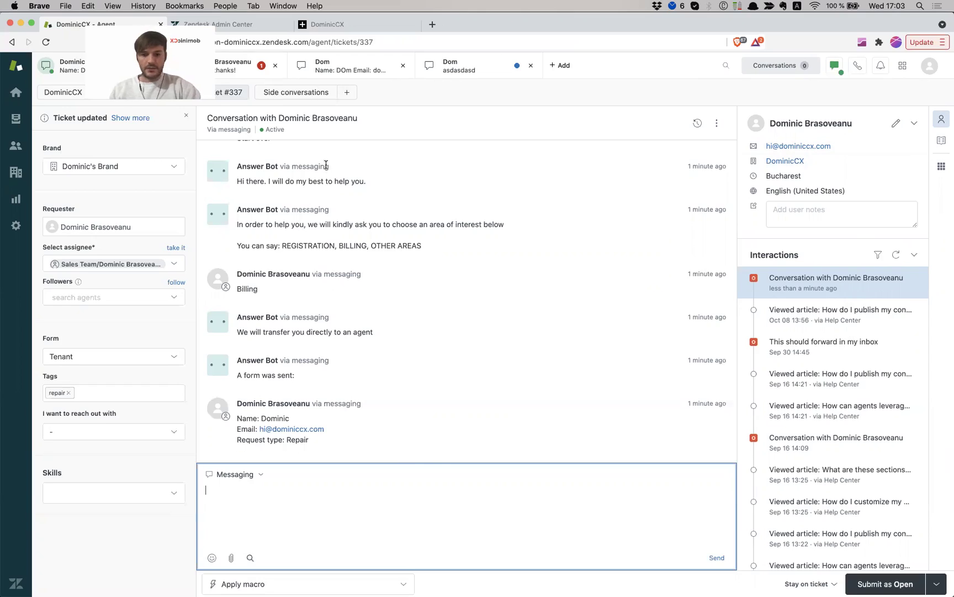
Send the agent reply 'hey man, sure we'll help' from the ticket's Messaging composer
key(super+grave)
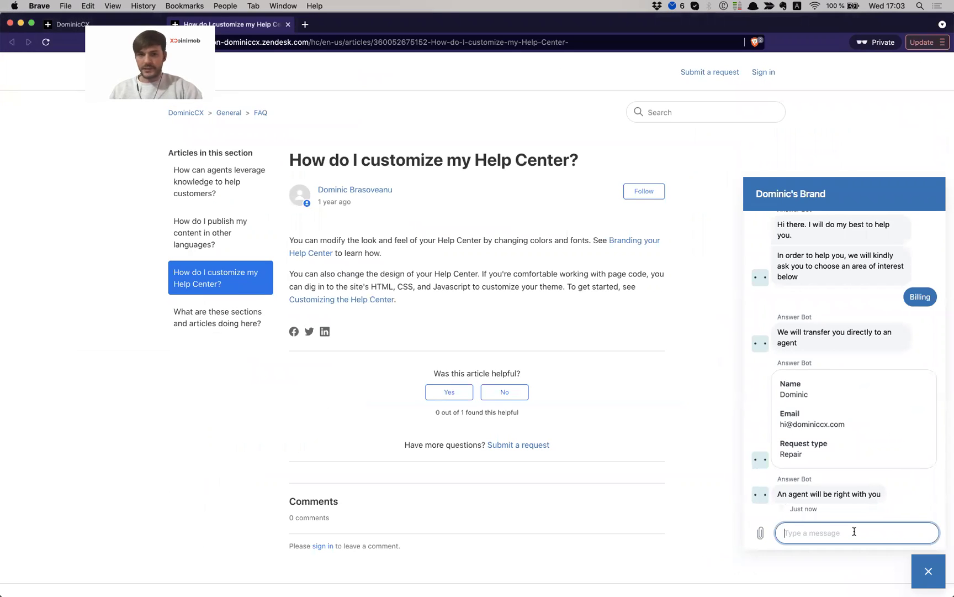
key(super+grave)
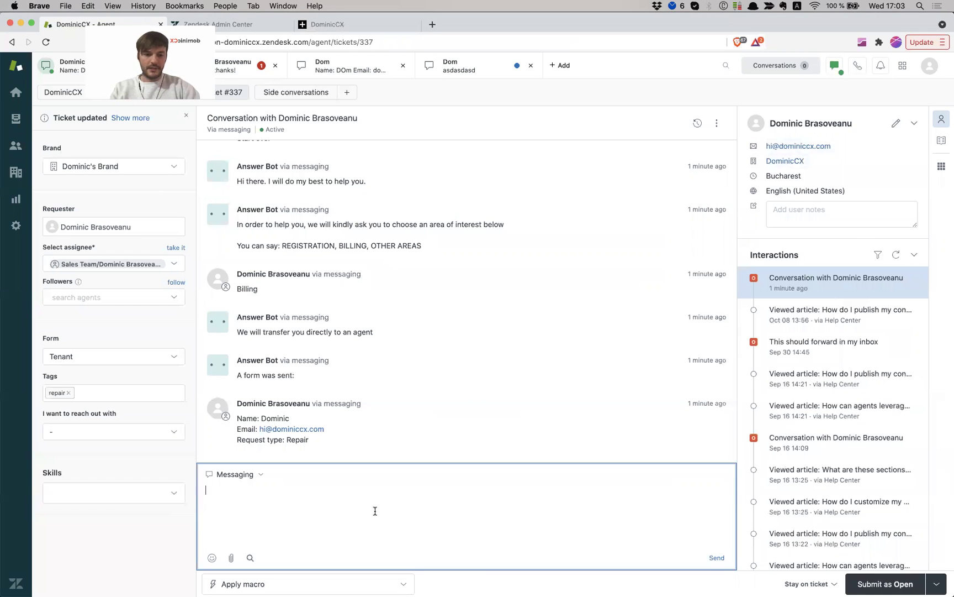
text(hey man, sure we'll help)
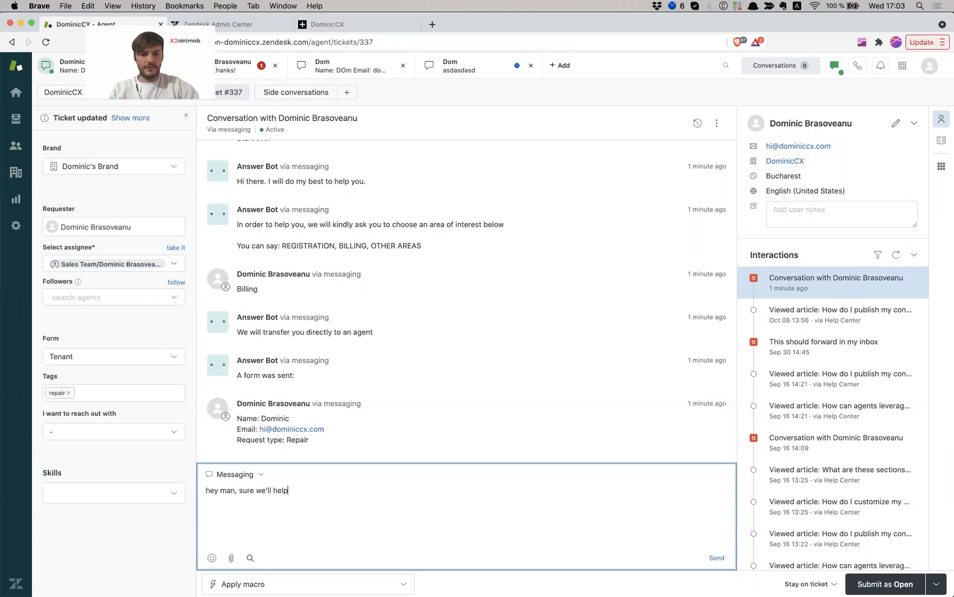
key(Return)
Confirm the reply arrived in the customer's chat widget, then close the widget
key(super+grave)
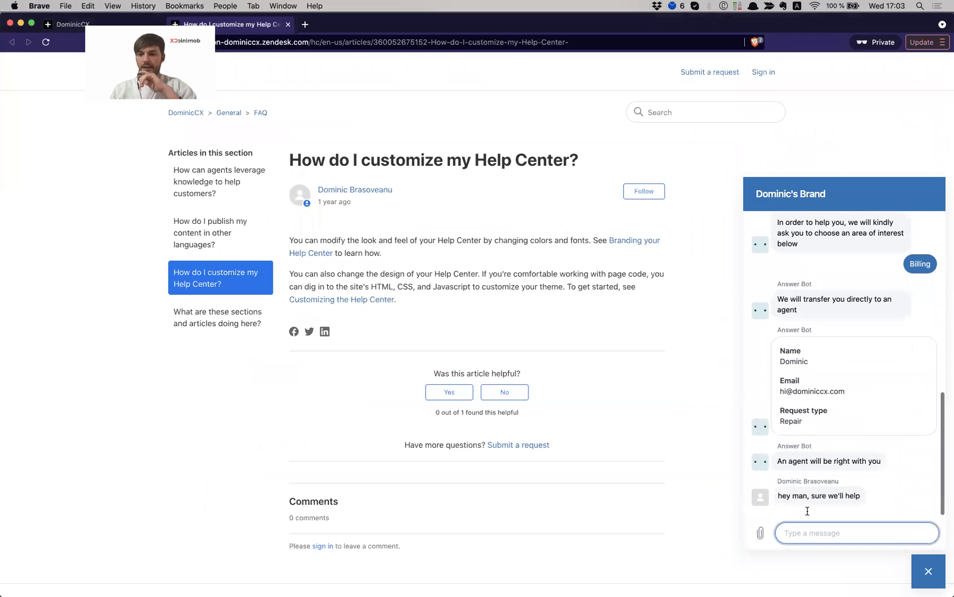
drag(783, 493, 852, 491)
click(853, 492)
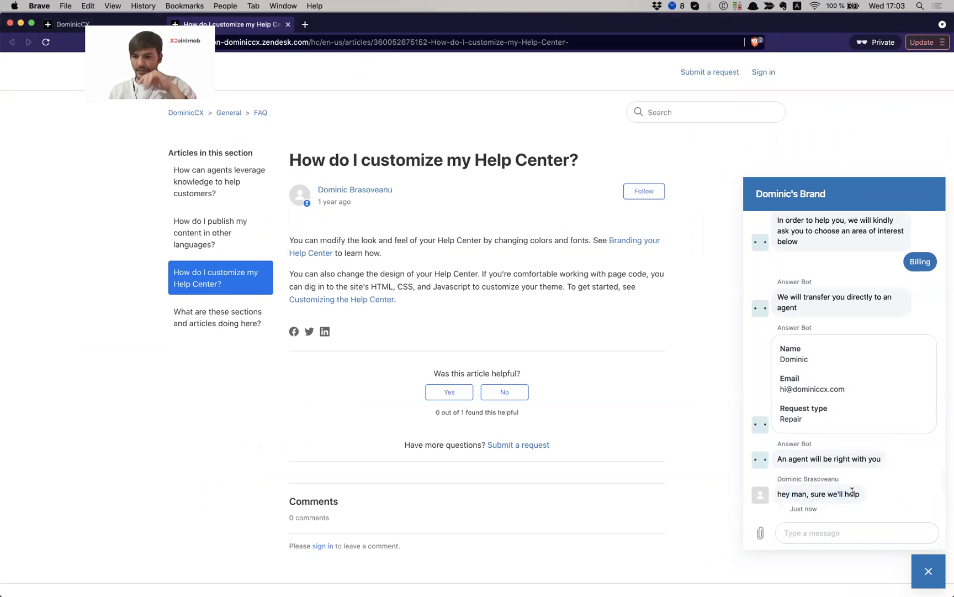
click(826, 532)
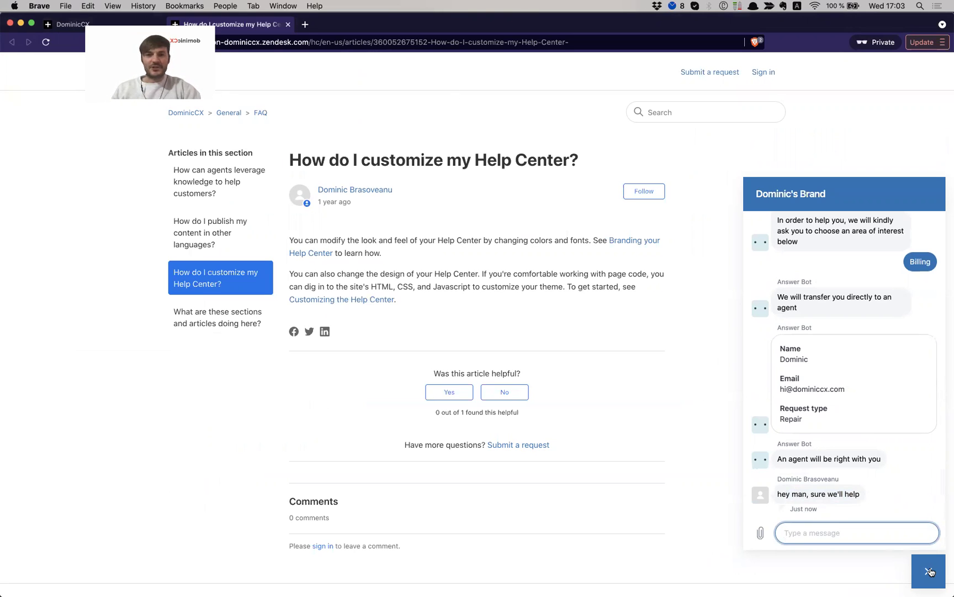
click(930, 572)
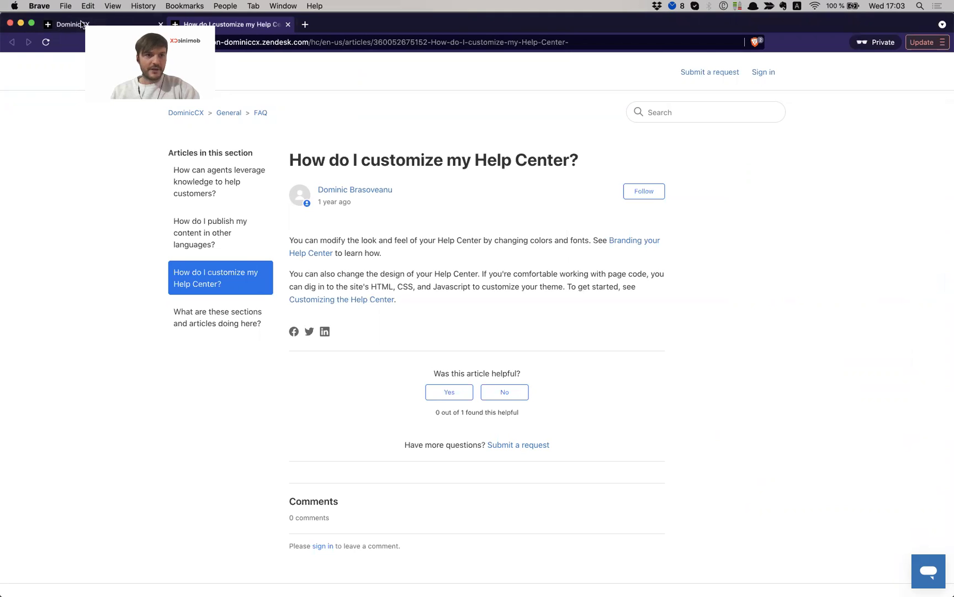
Reload the Help Center home page in a fresh private browser window
click(107, 24)
click(369, 44)
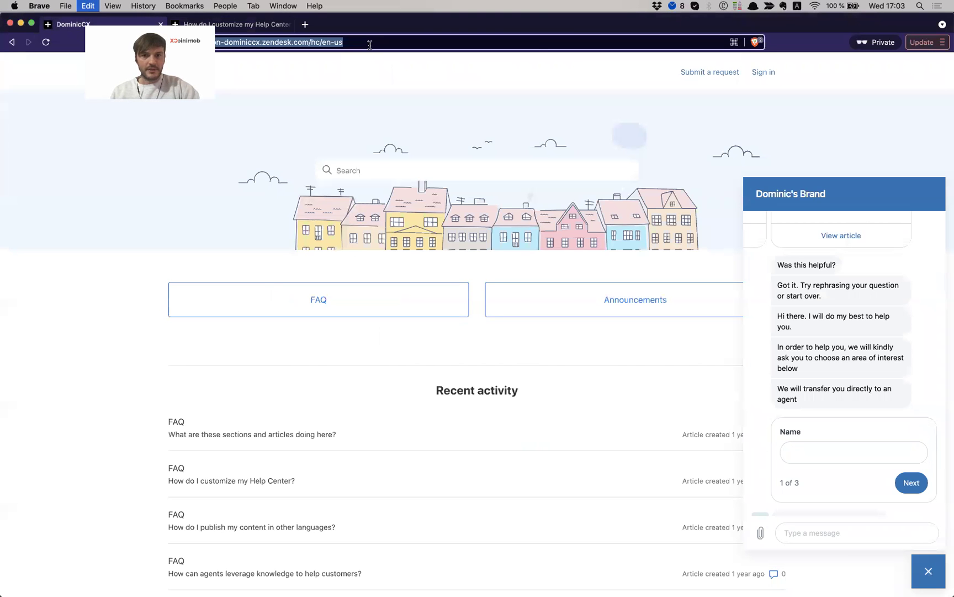
click(10, 24)
key(alt+space)
key(Escape)
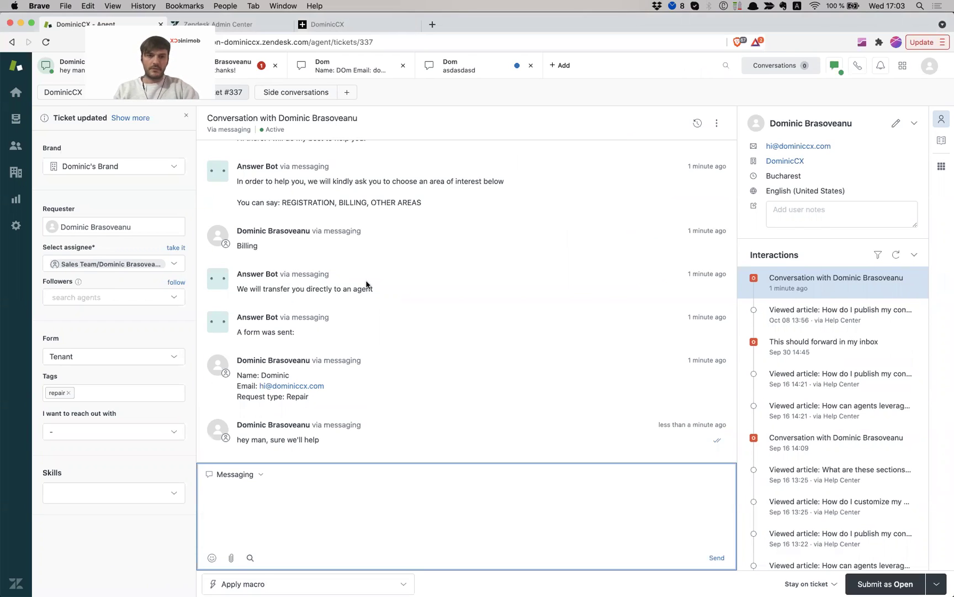
key(super+shift+n)
text(dominiccx.zendesk.com/hc/en-us)
key(Return)
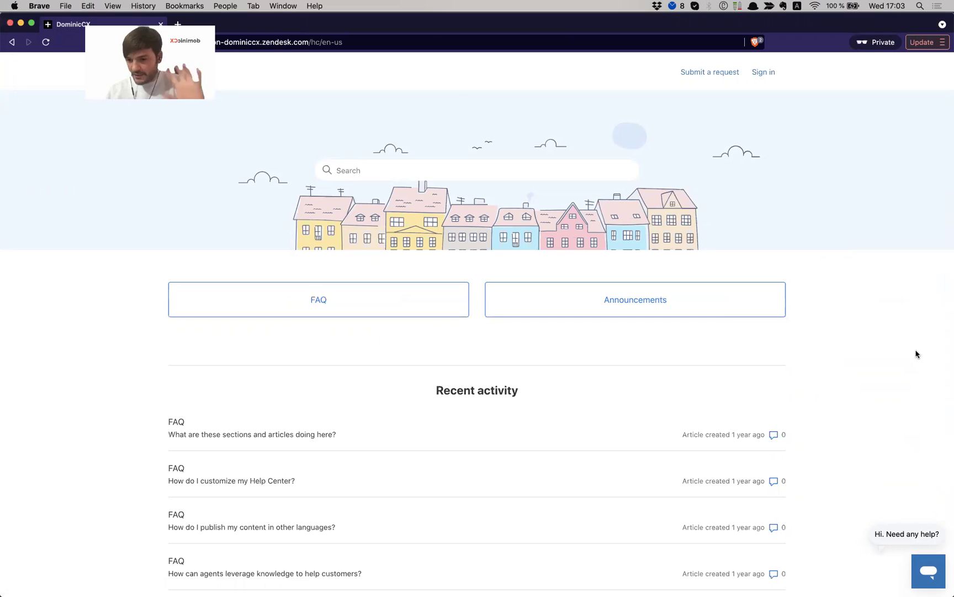
Start a new chat and pick Other areas to get the bot's request-form link
click(926, 579)
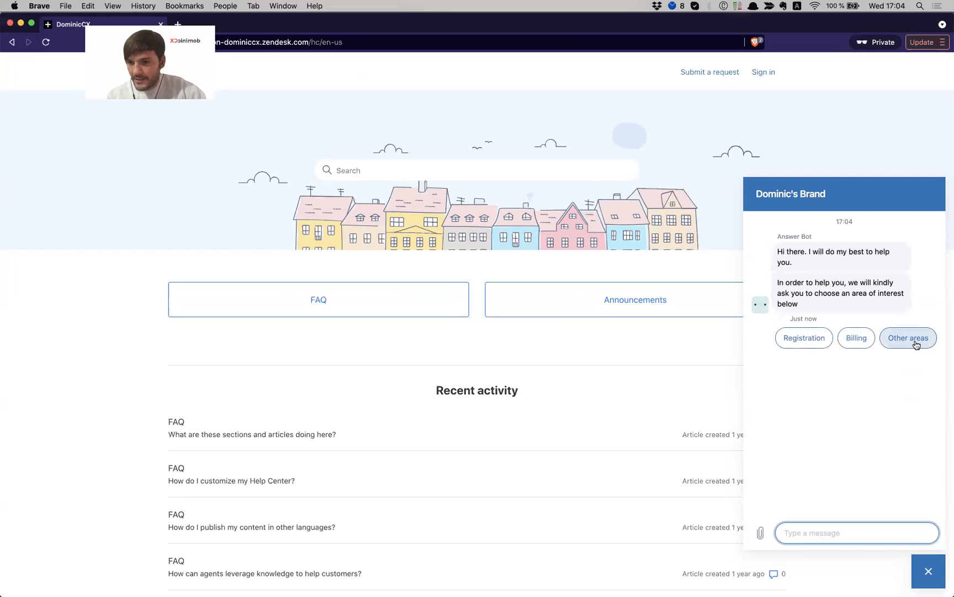
click(914, 339)
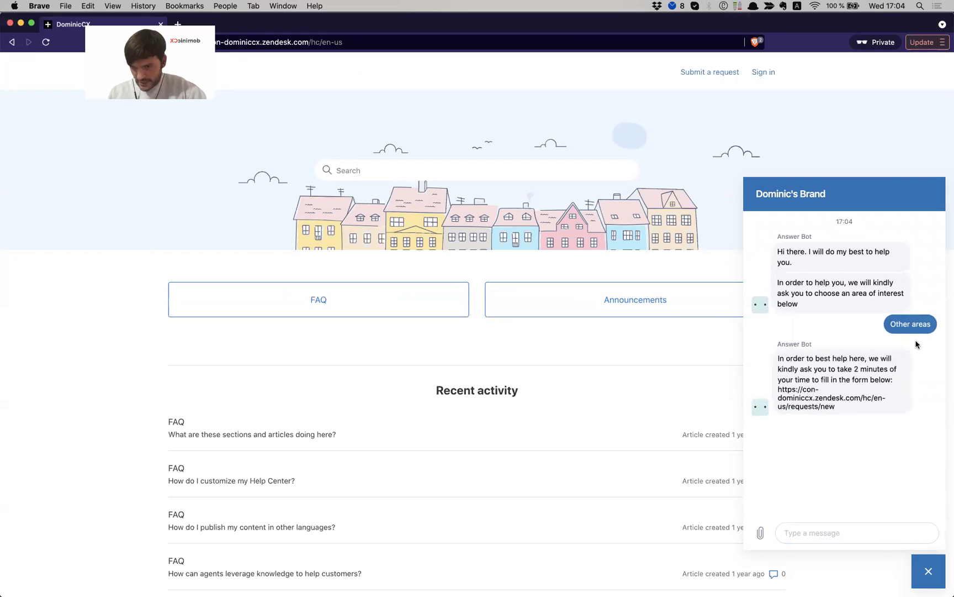
drag(778, 359, 885, 372)
click(856, 380)
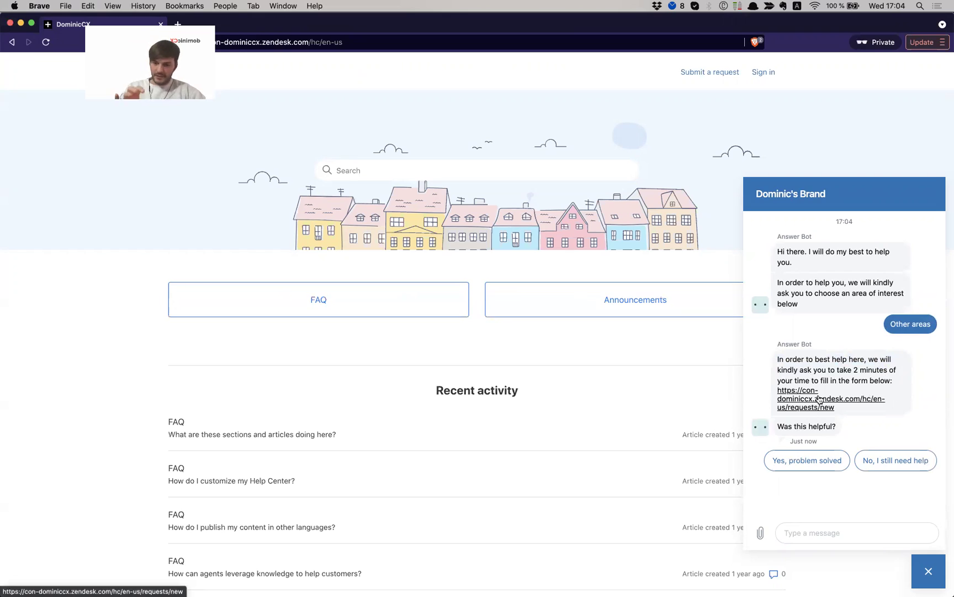
click(820, 399)
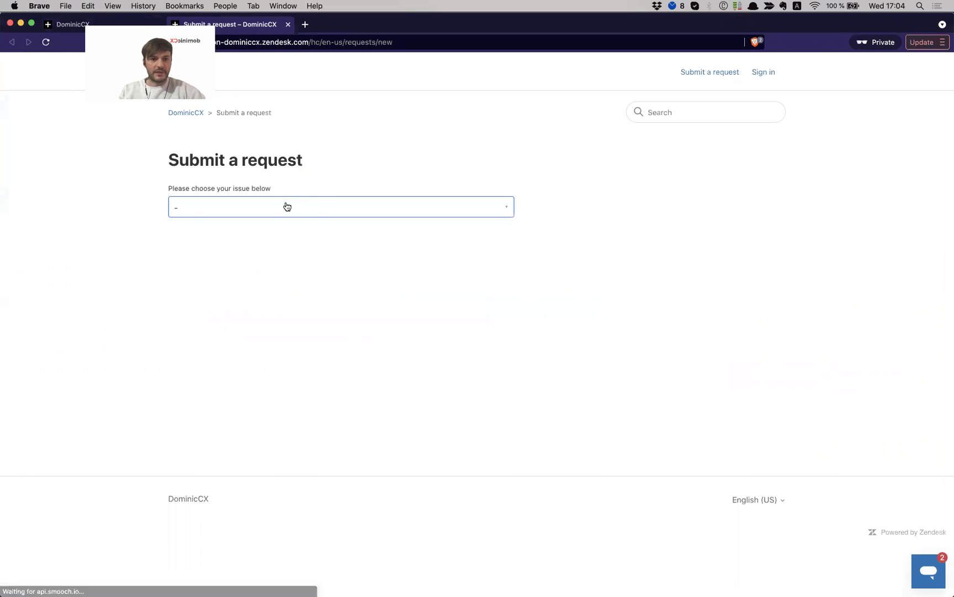
click(287, 207)
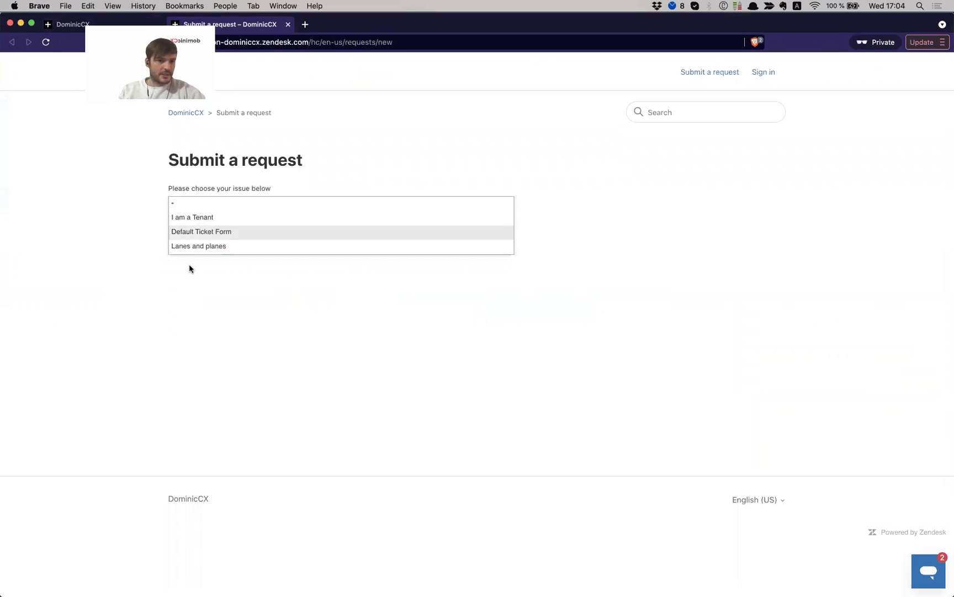
click(248, 218)
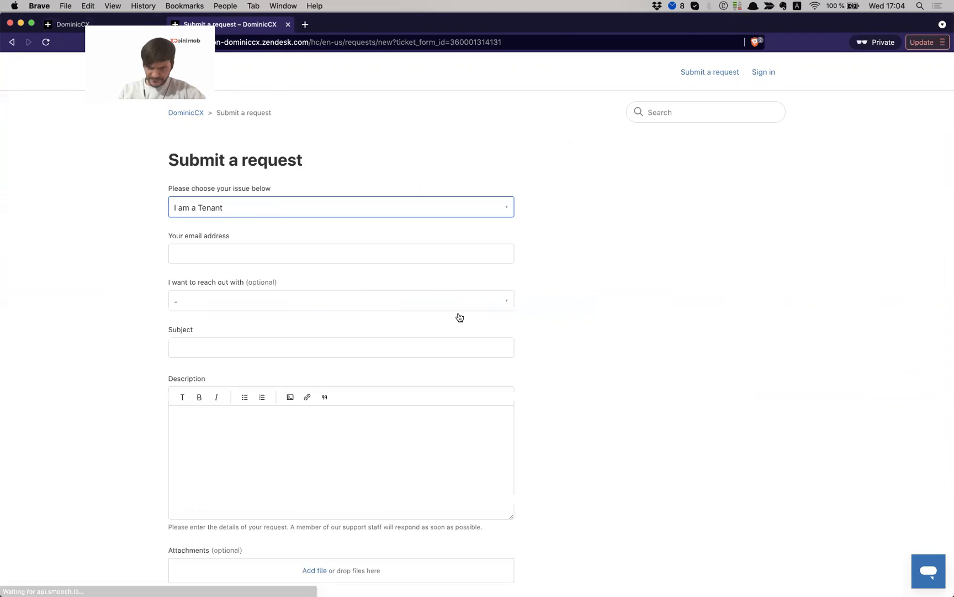
scroll(439, 332, down, 5)
scroll(439, 332, up, 5)
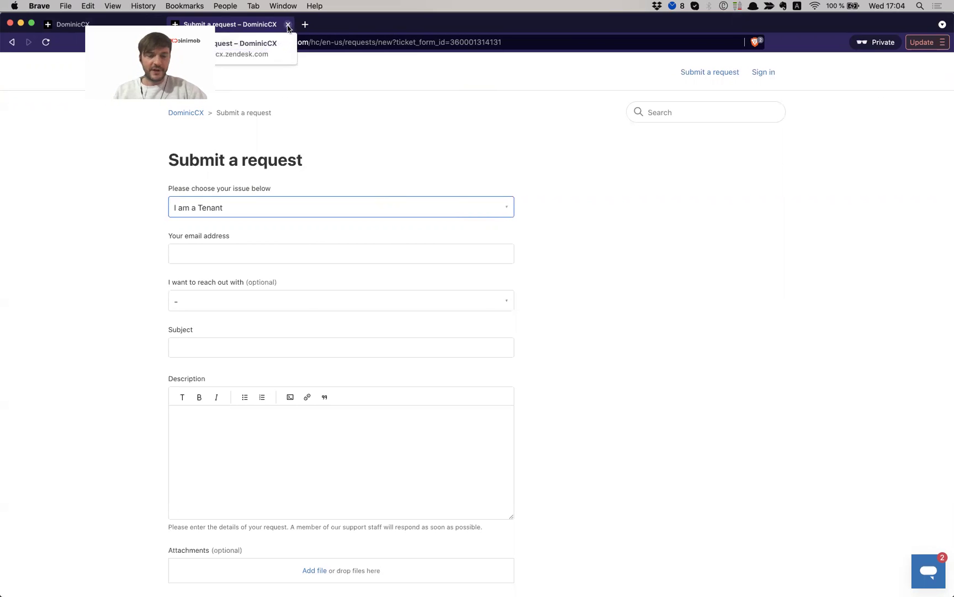
click(286, 25)
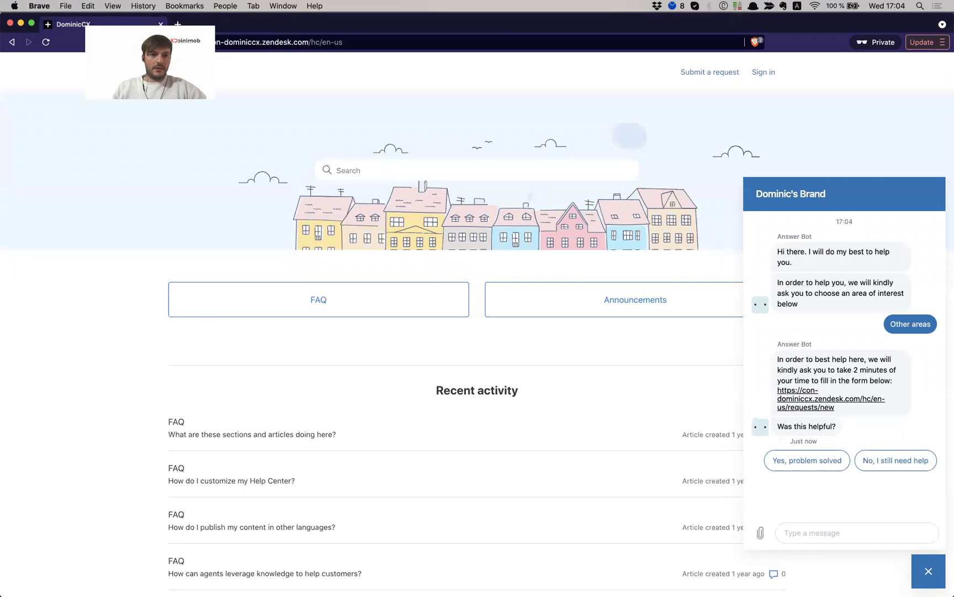